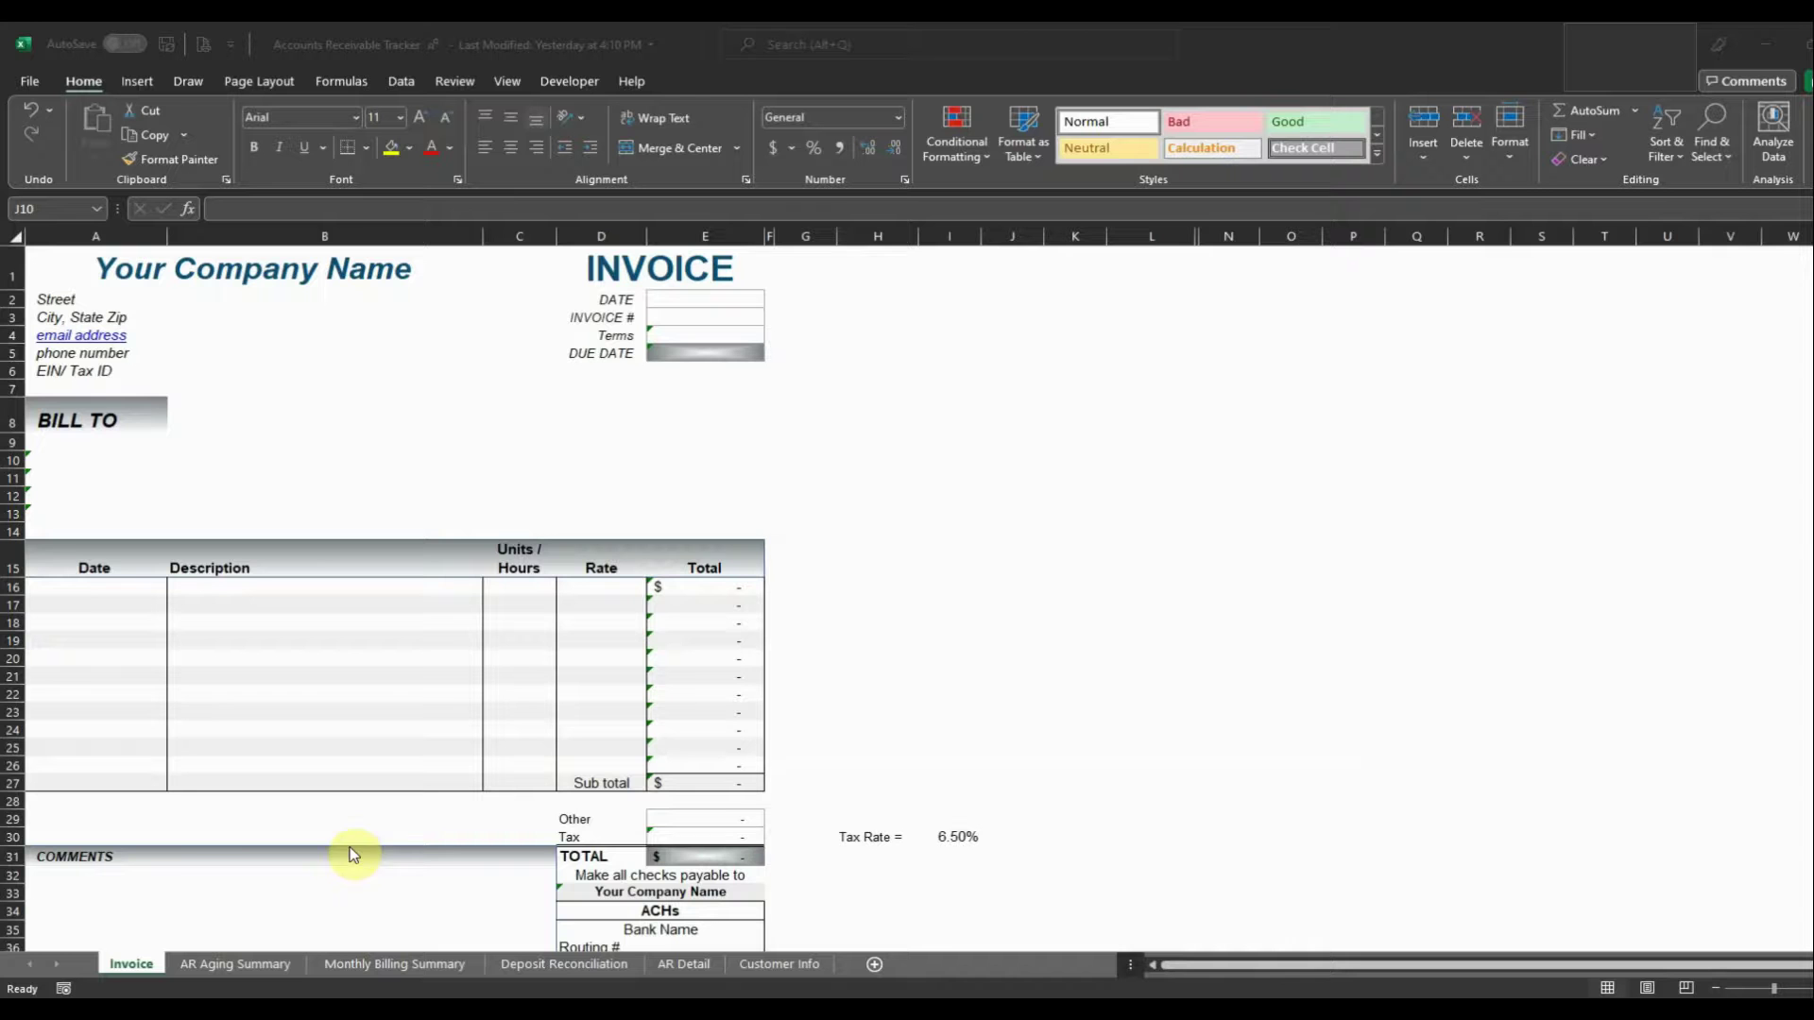
Look through the AR Aging Summary, Monthly Billing Summary, Deposit Reconciliation, AR Detail and Customer Info sheets.
click(272, 964)
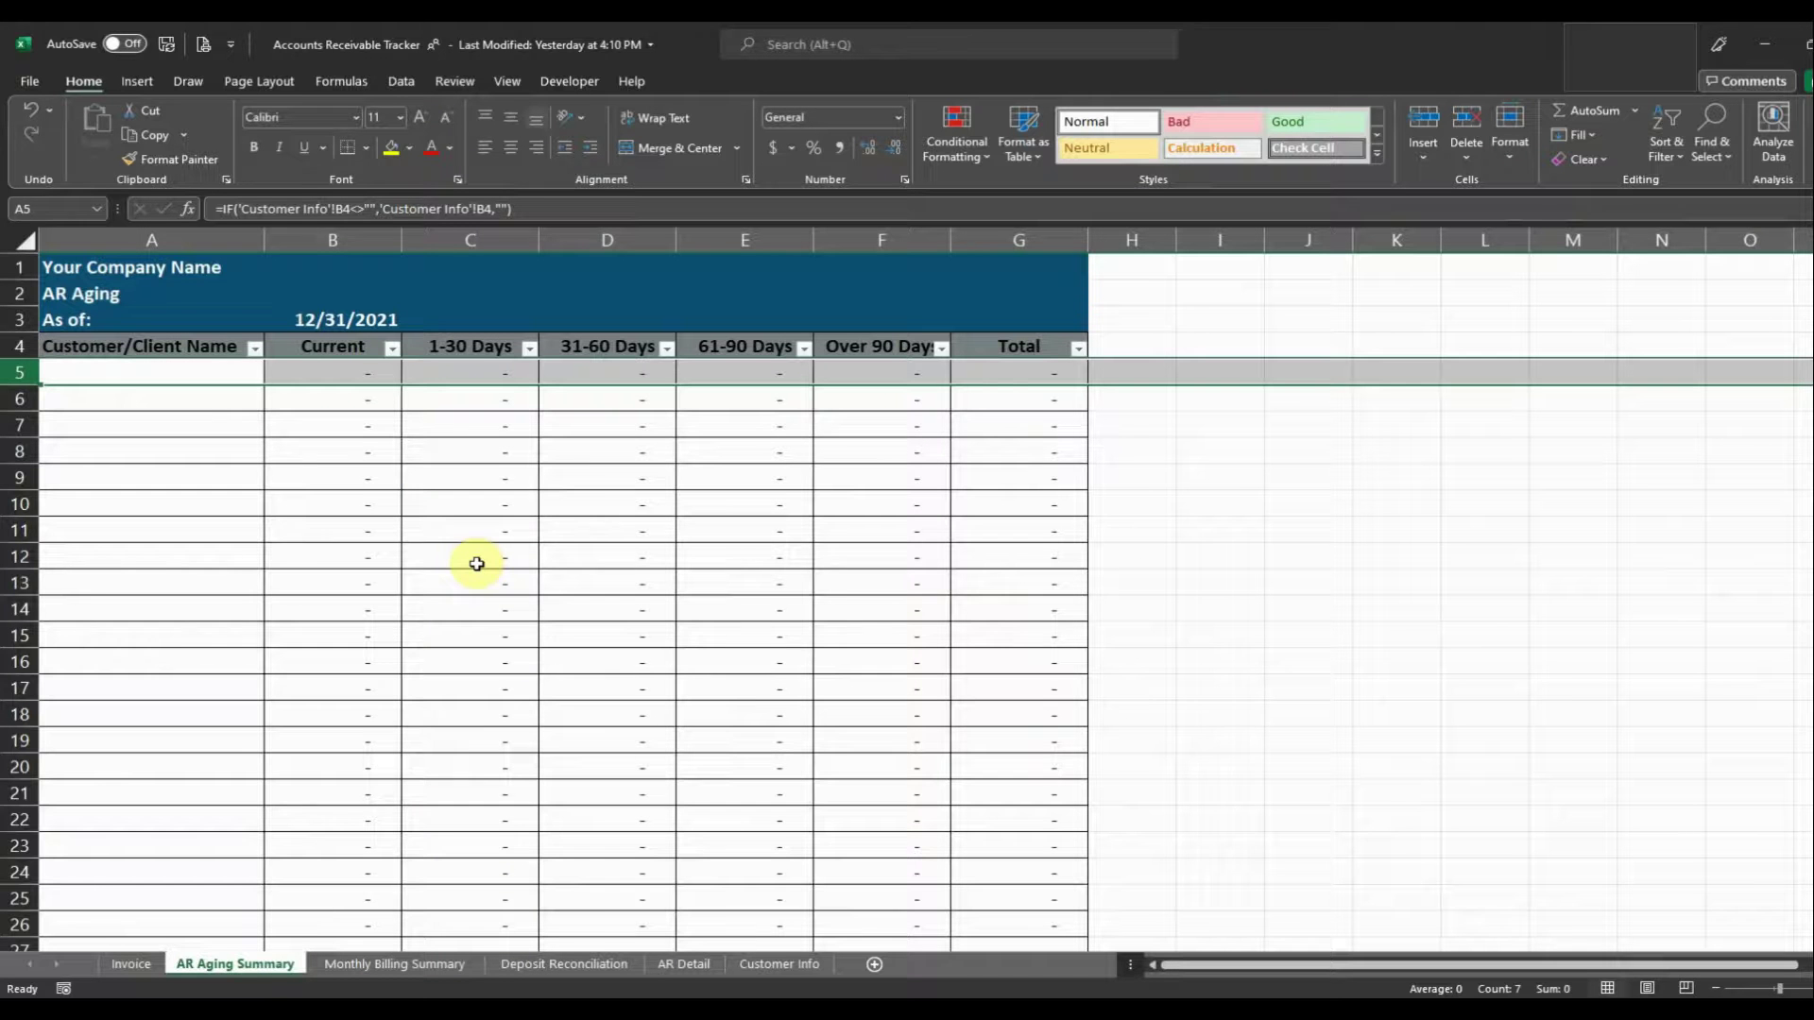
click(420, 964)
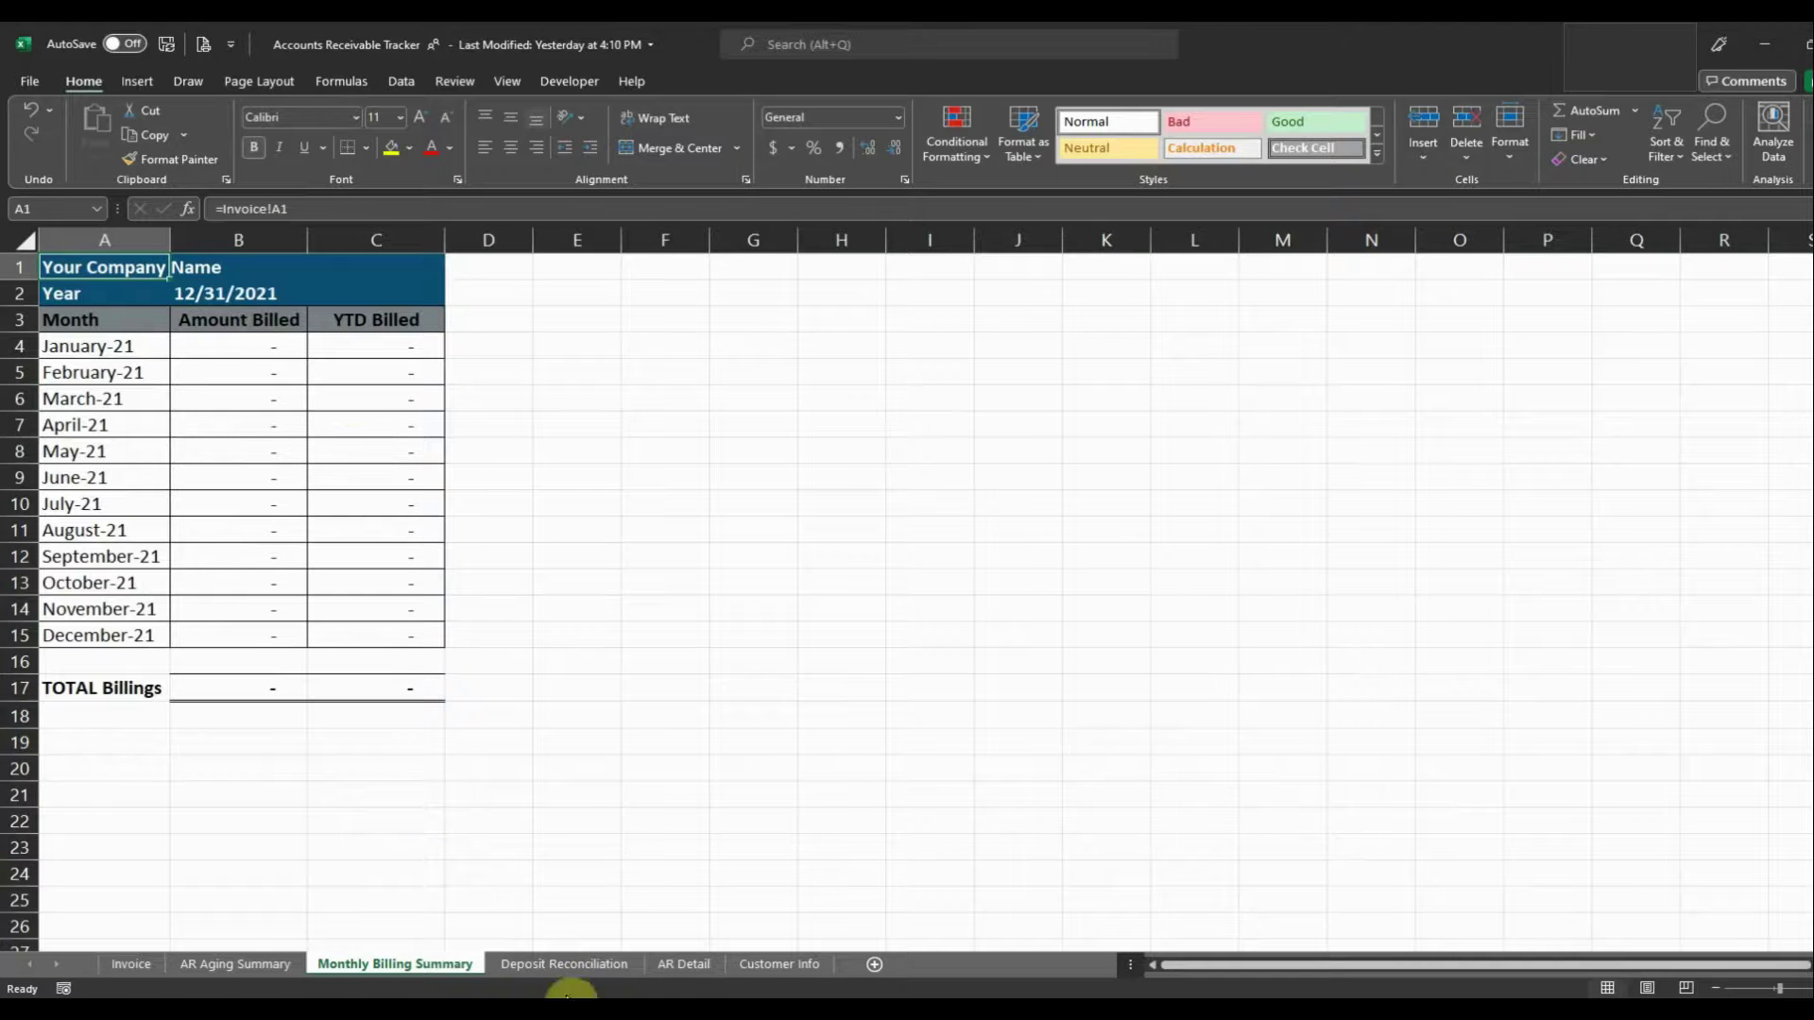
click(571, 963)
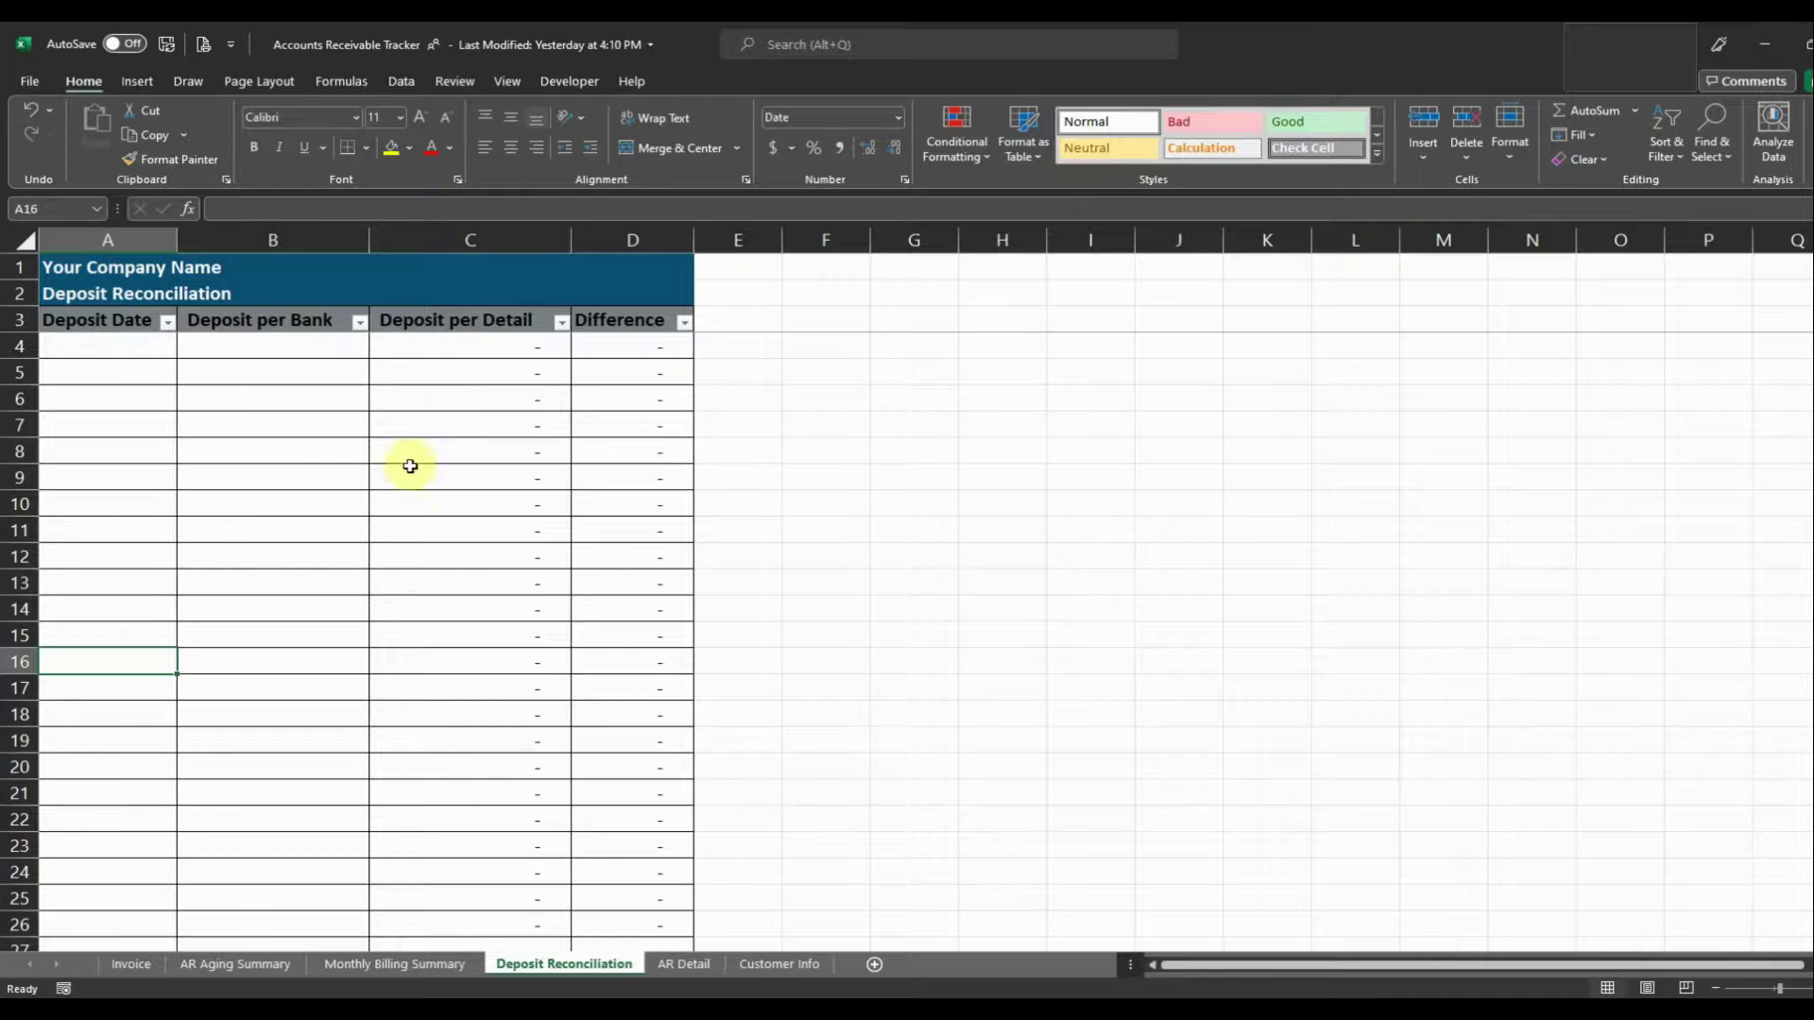
click(679, 964)
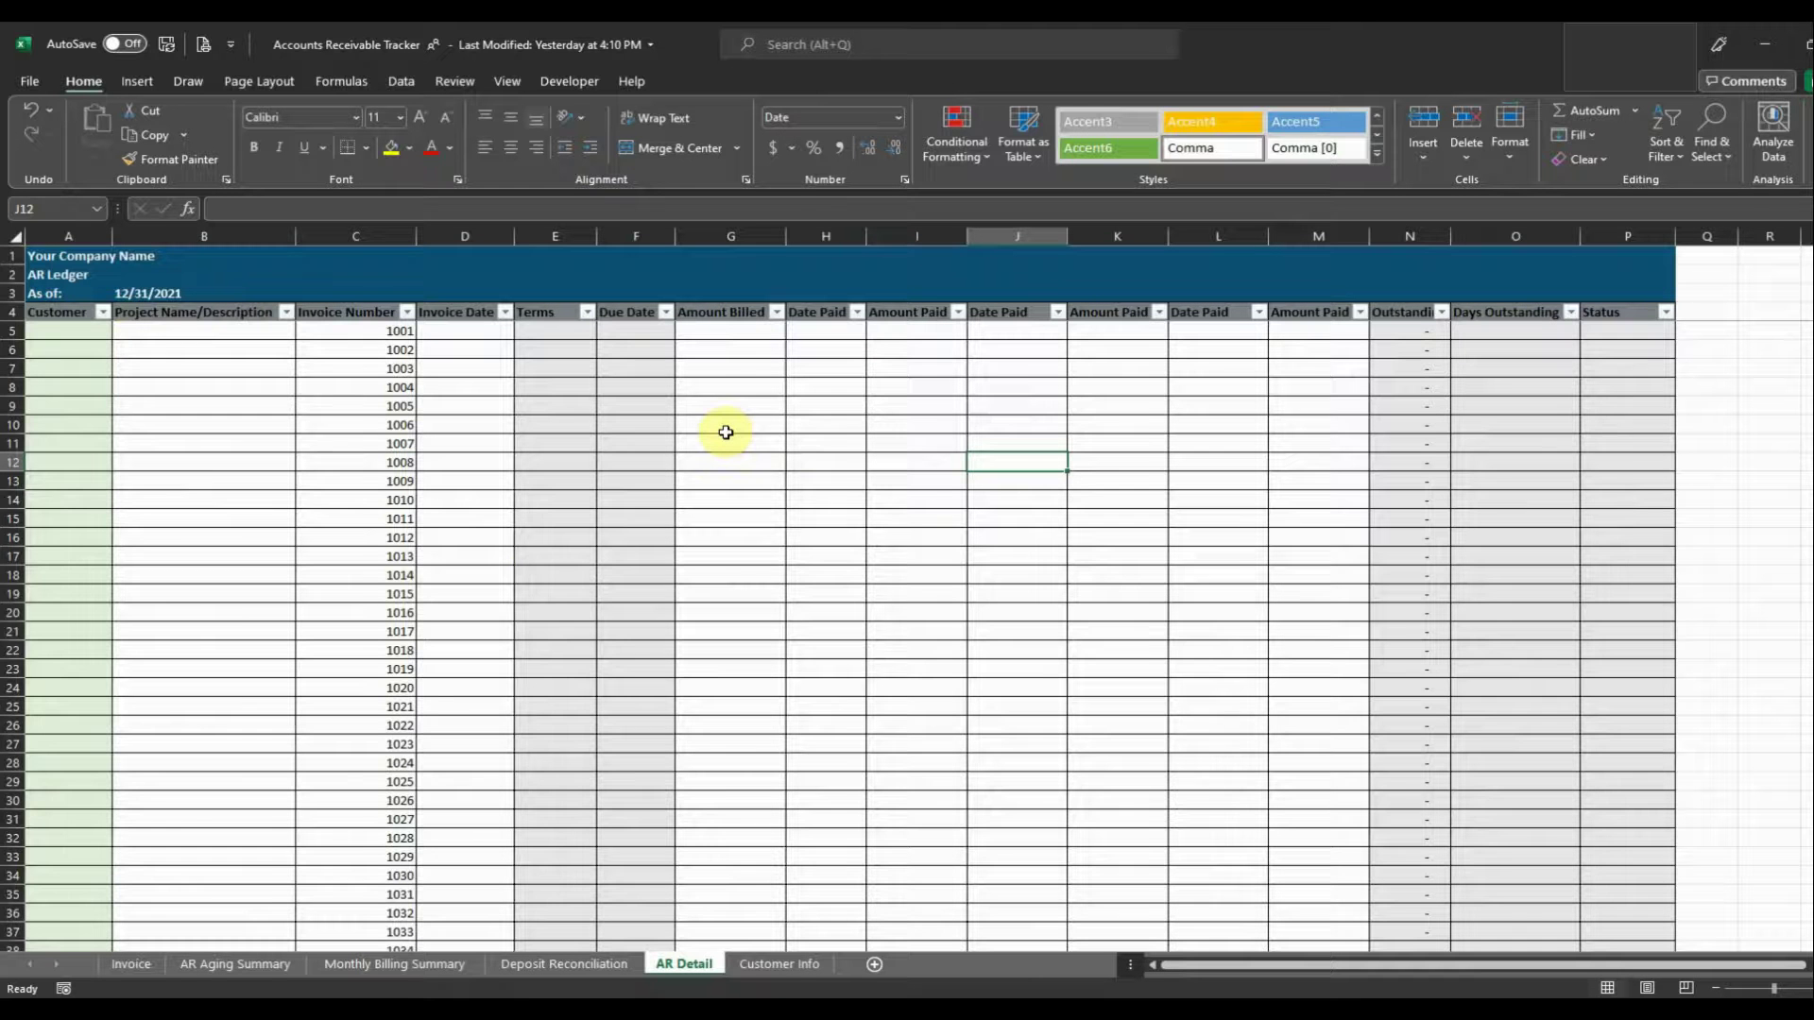
click(751, 961)
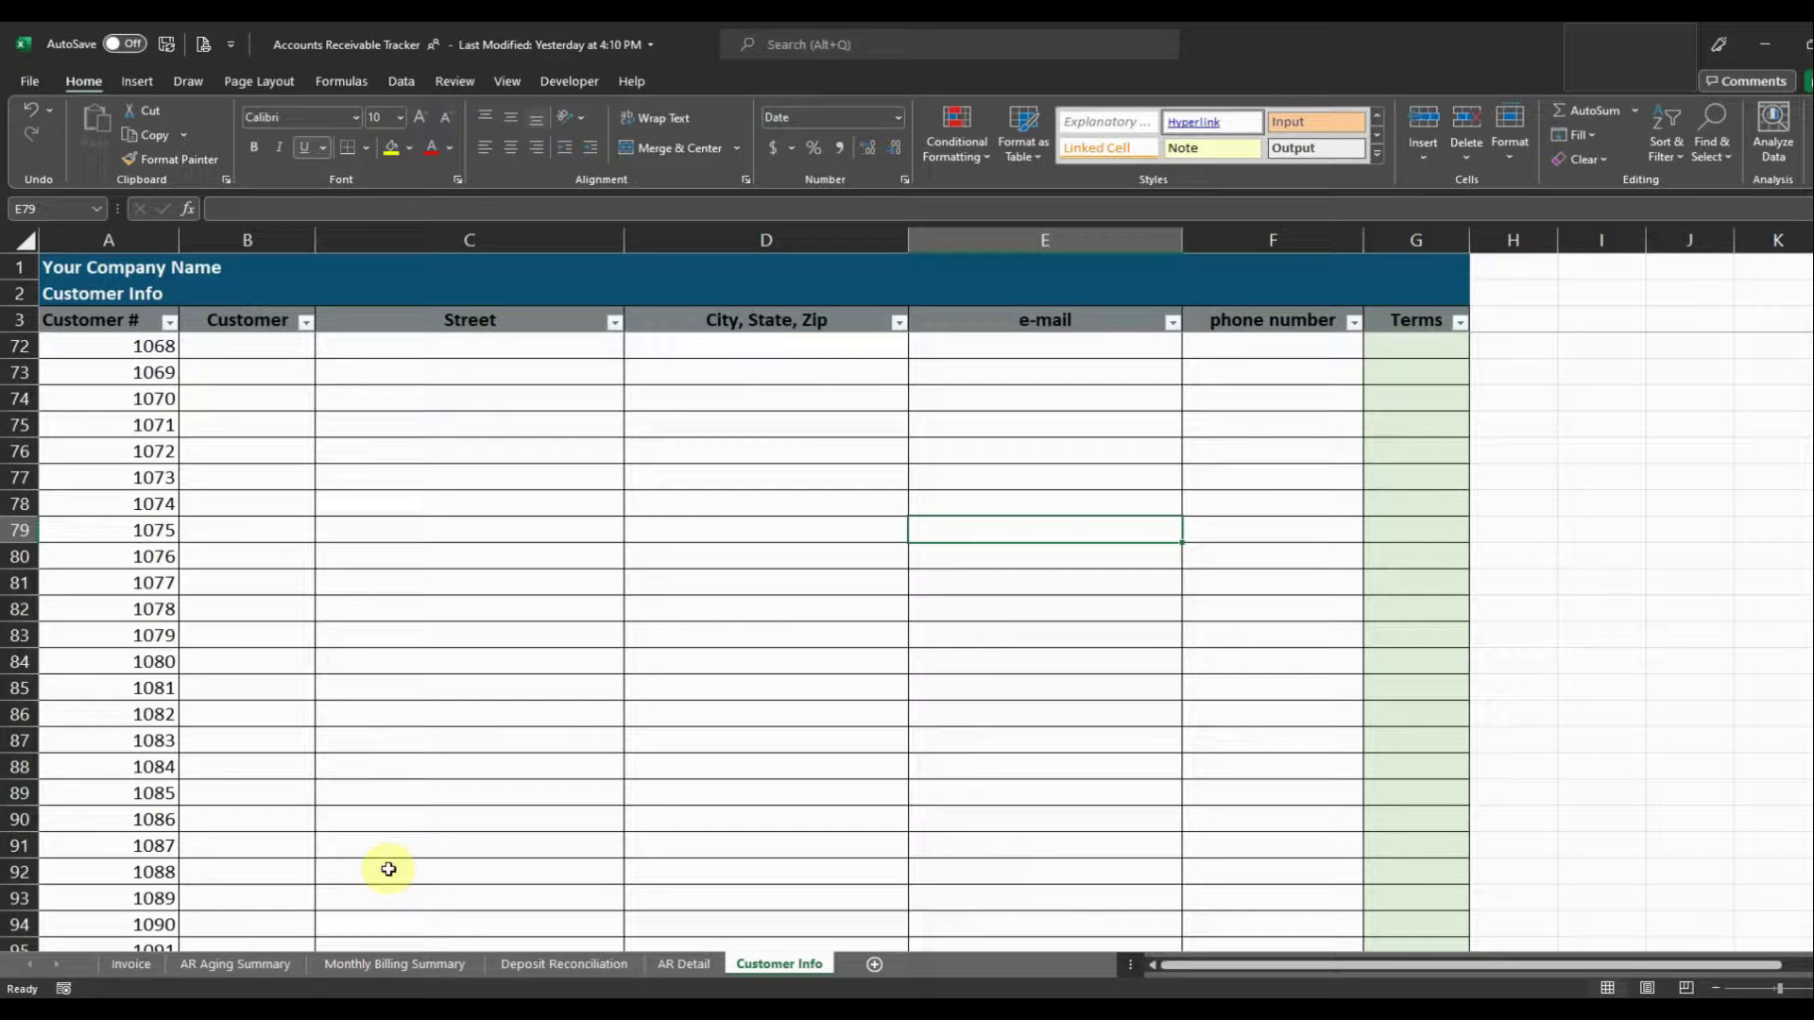
Return to the AR Aging Summary and inspect the 12/31/2021 as-of date in B3.
click(257, 963)
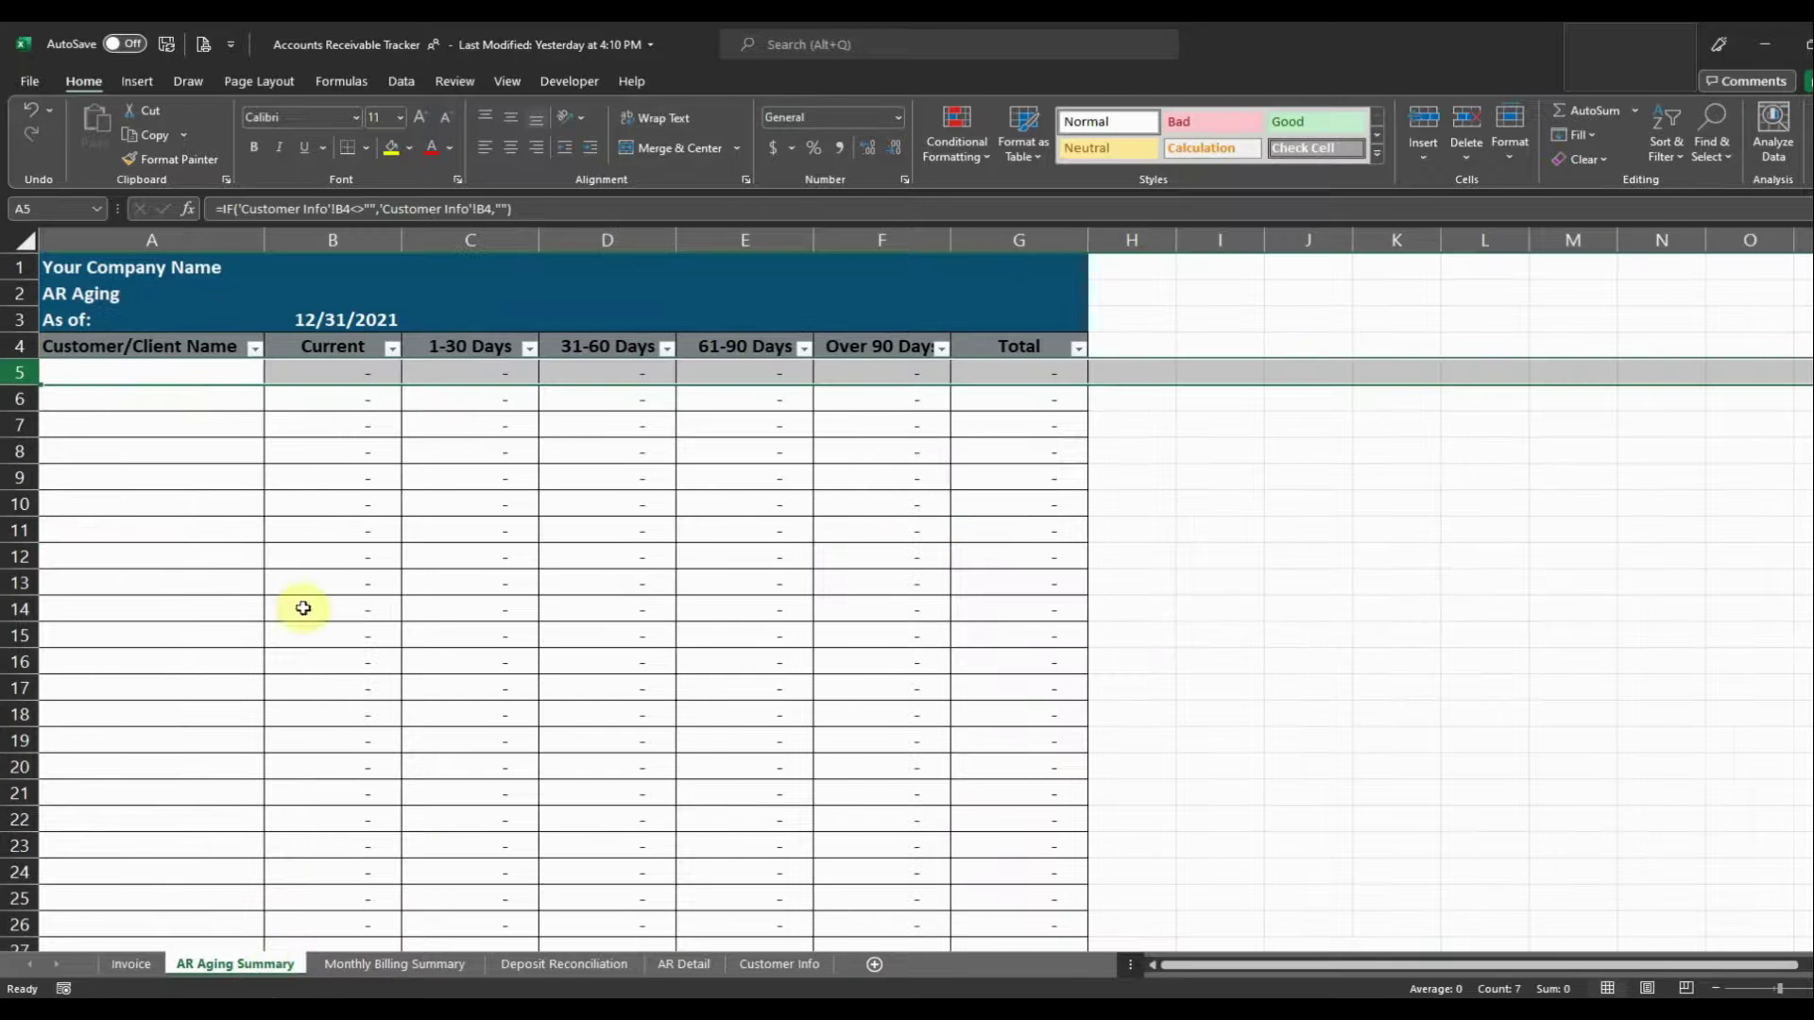
click(329, 321)
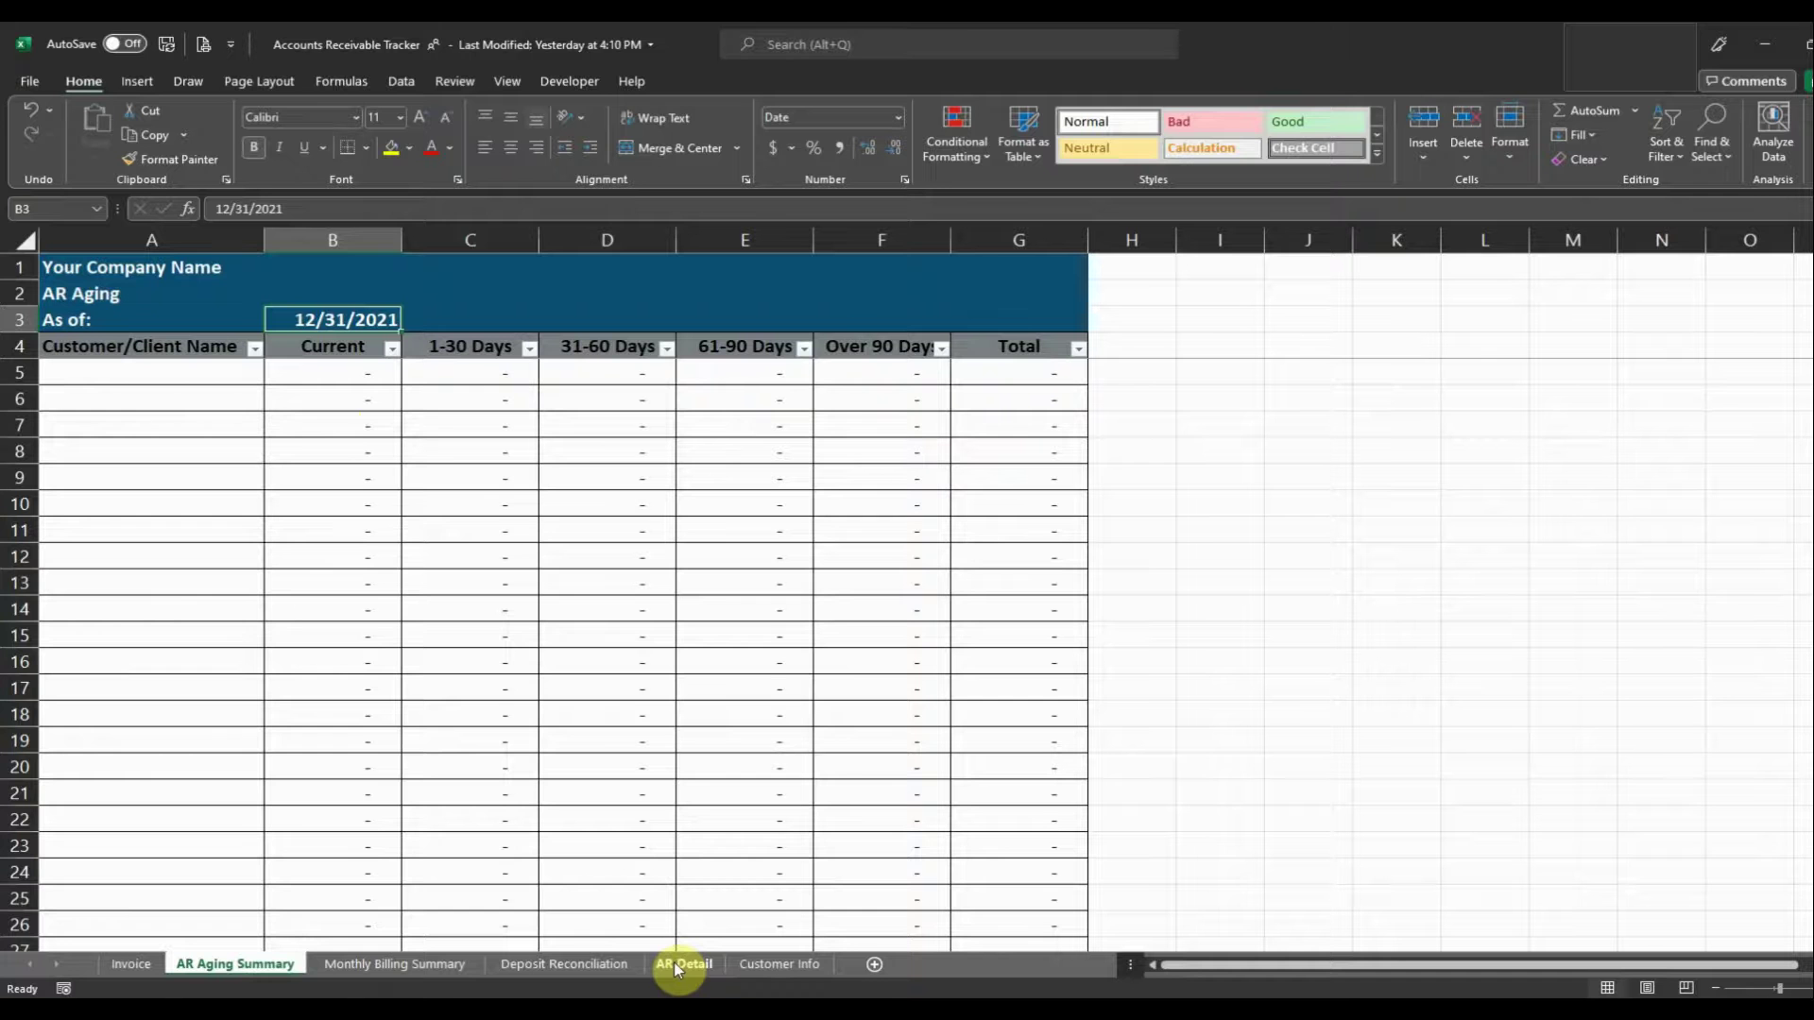
On Customer Info, autofit the Customer column and give Independence Center Net 15 terms.
click(762, 964)
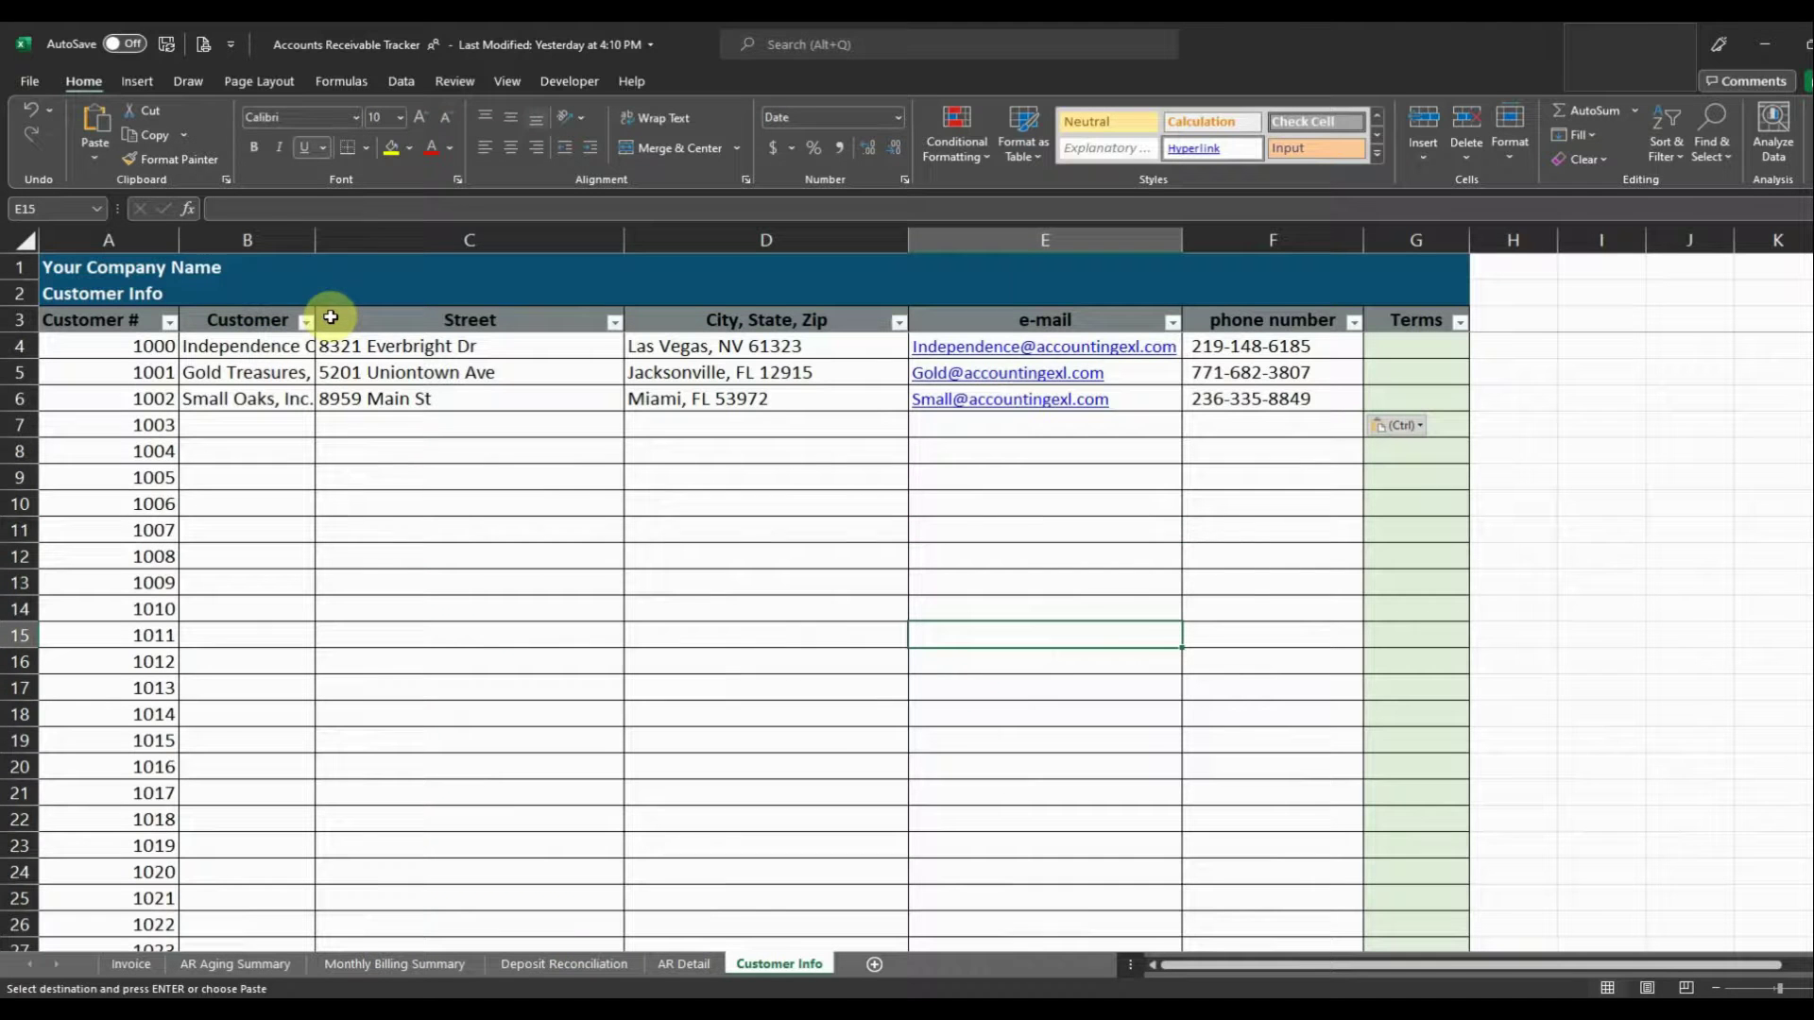
double_click(318, 239)
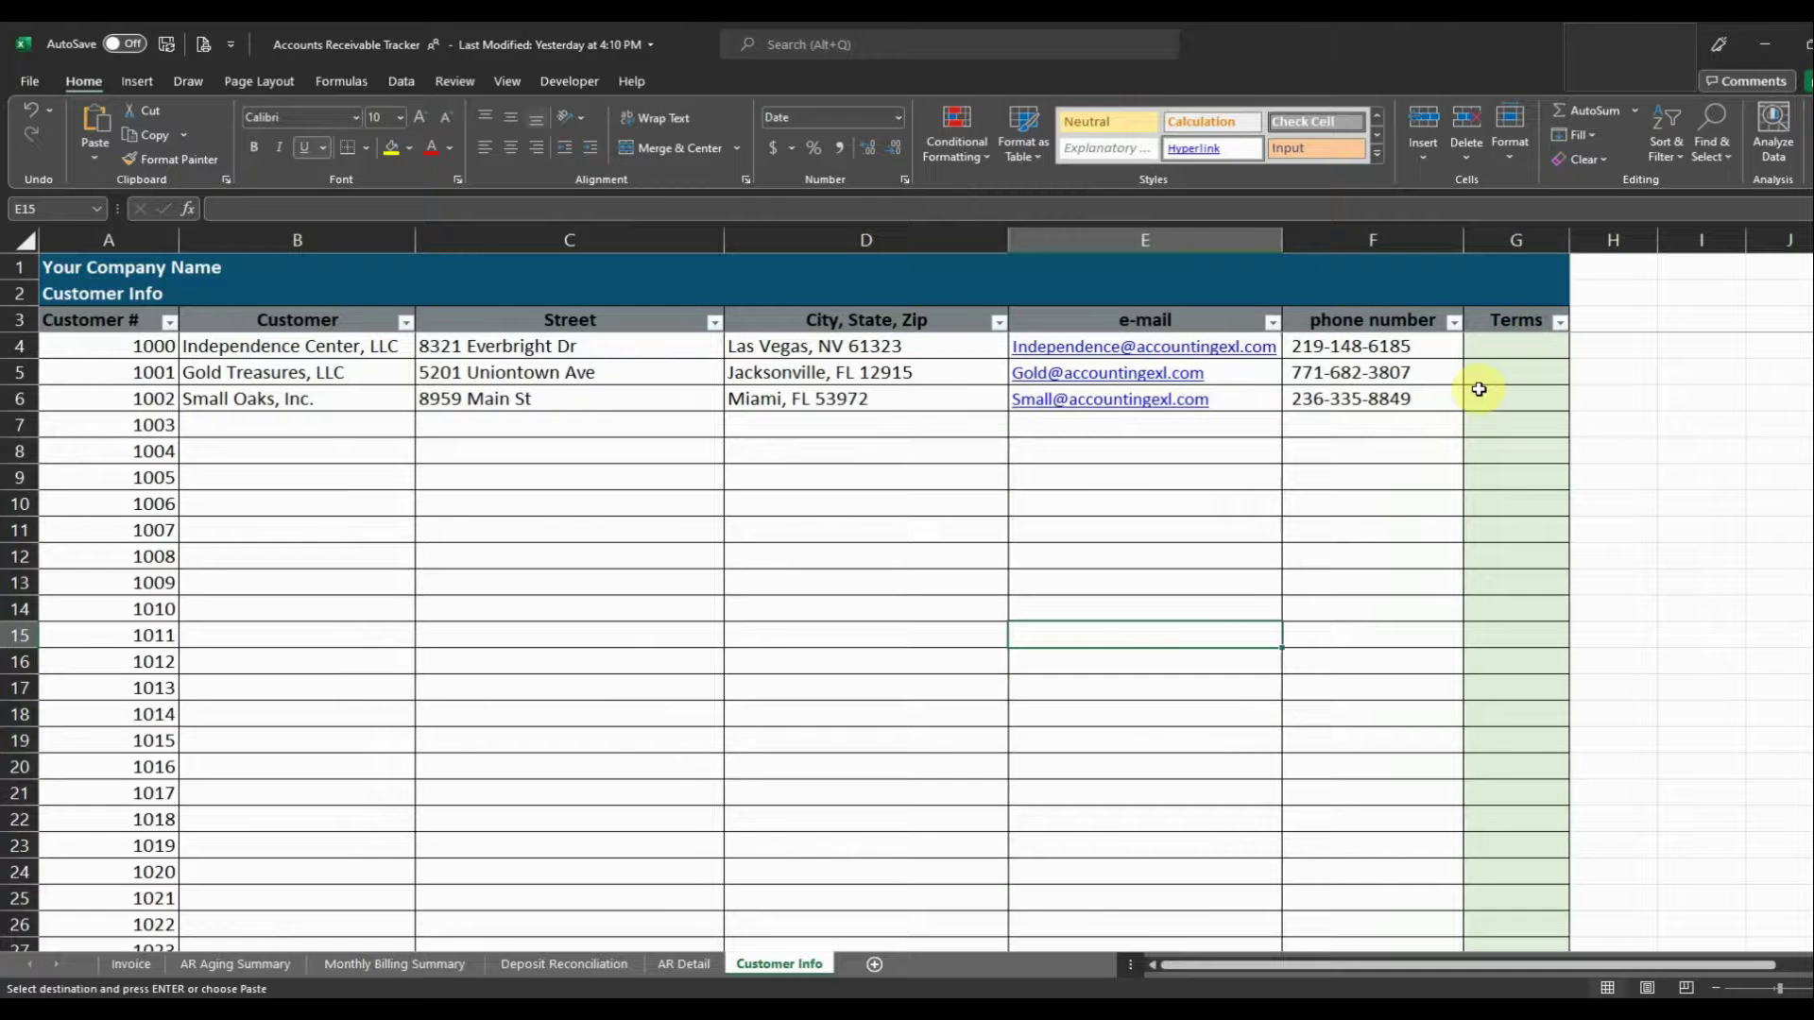
click(1509, 346)
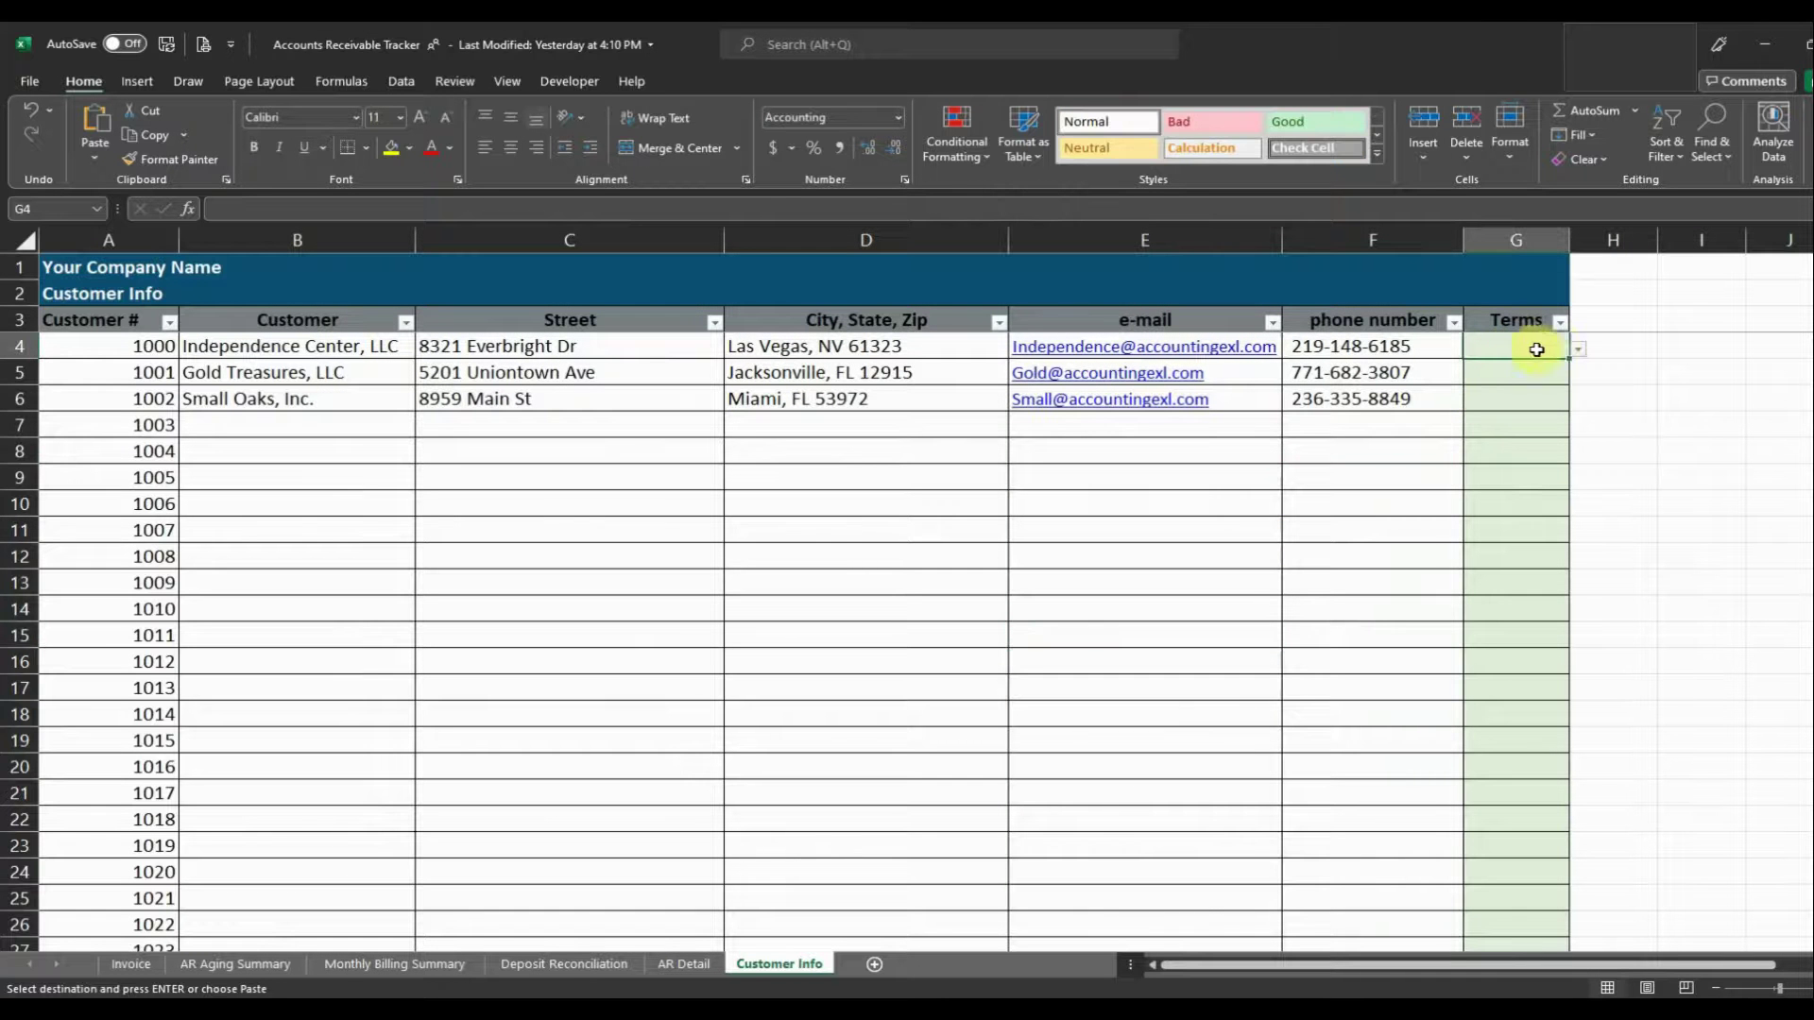
click(1582, 355)
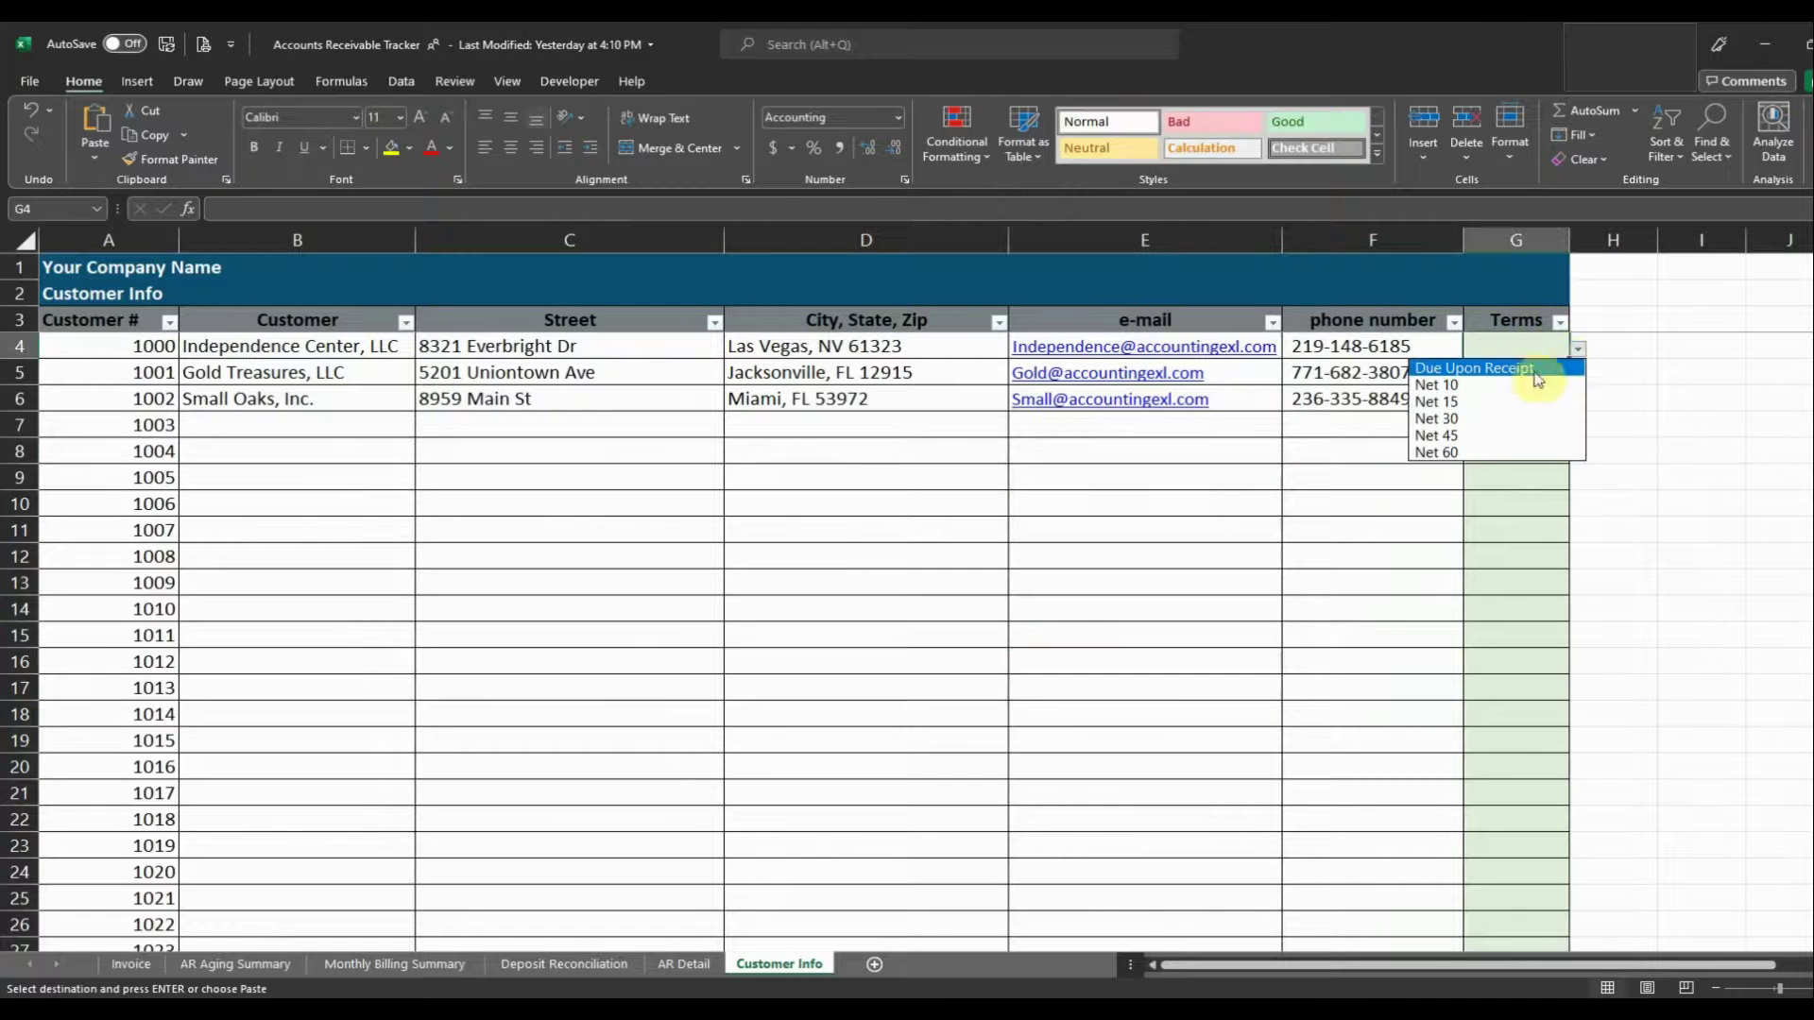
click(1468, 406)
Assign Net 30 terms to Gold Treasures and Net 45 terms to Small Oaks.
click(1511, 375)
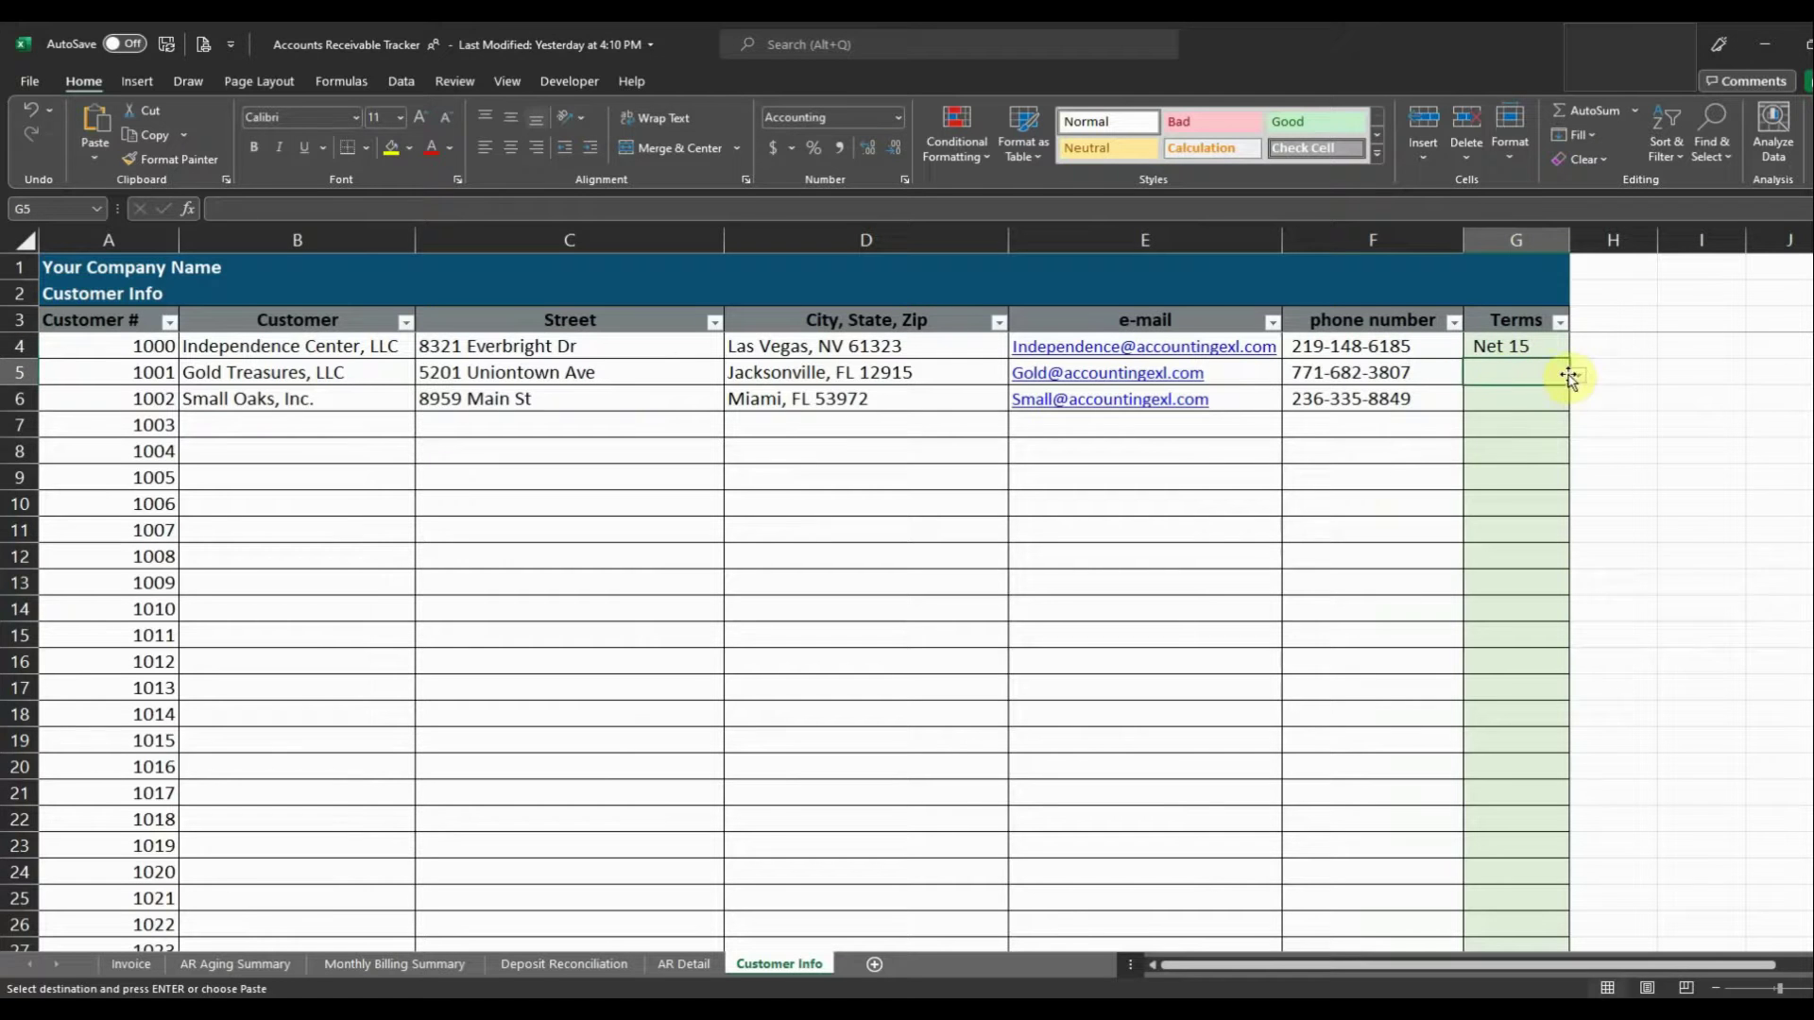
click(1571, 375)
click(1445, 453)
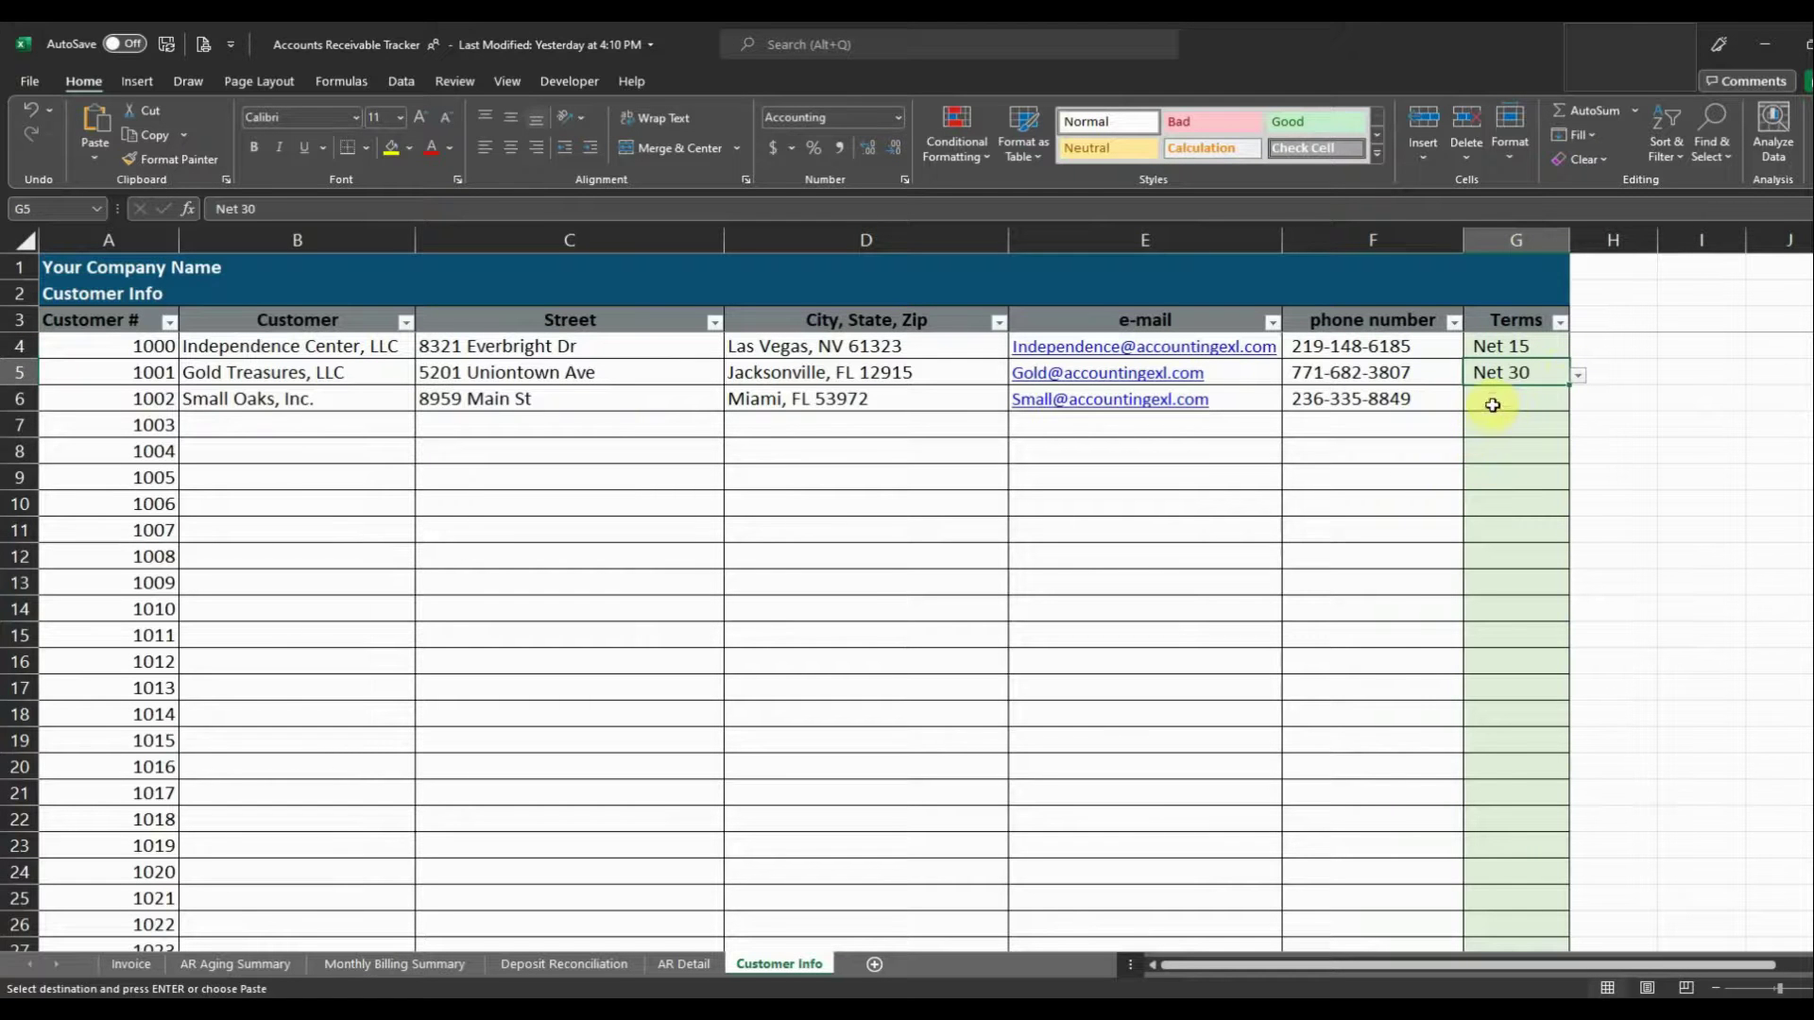
click(1492, 405)
click(1575, 400)
click(1464, 486)
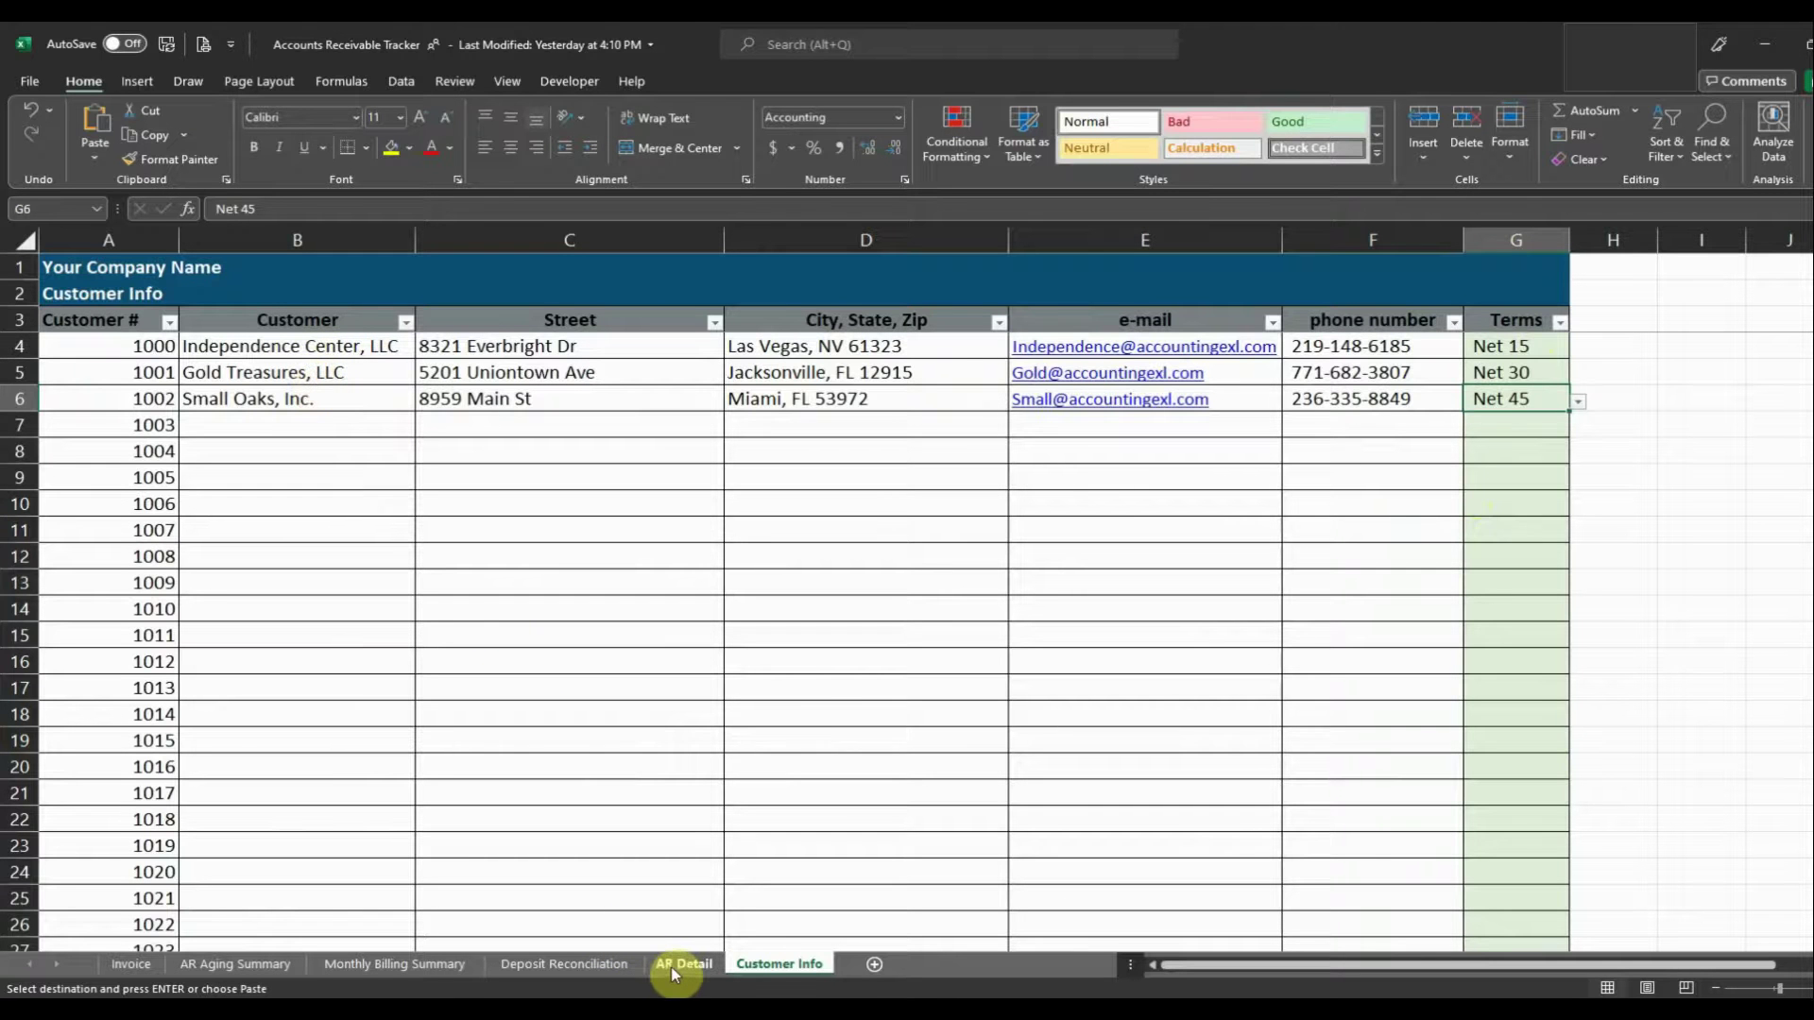
On AR Detail, set invoice 1001's customer to Small Oaks, Inc. with project 'Install'.
click(131, 964)
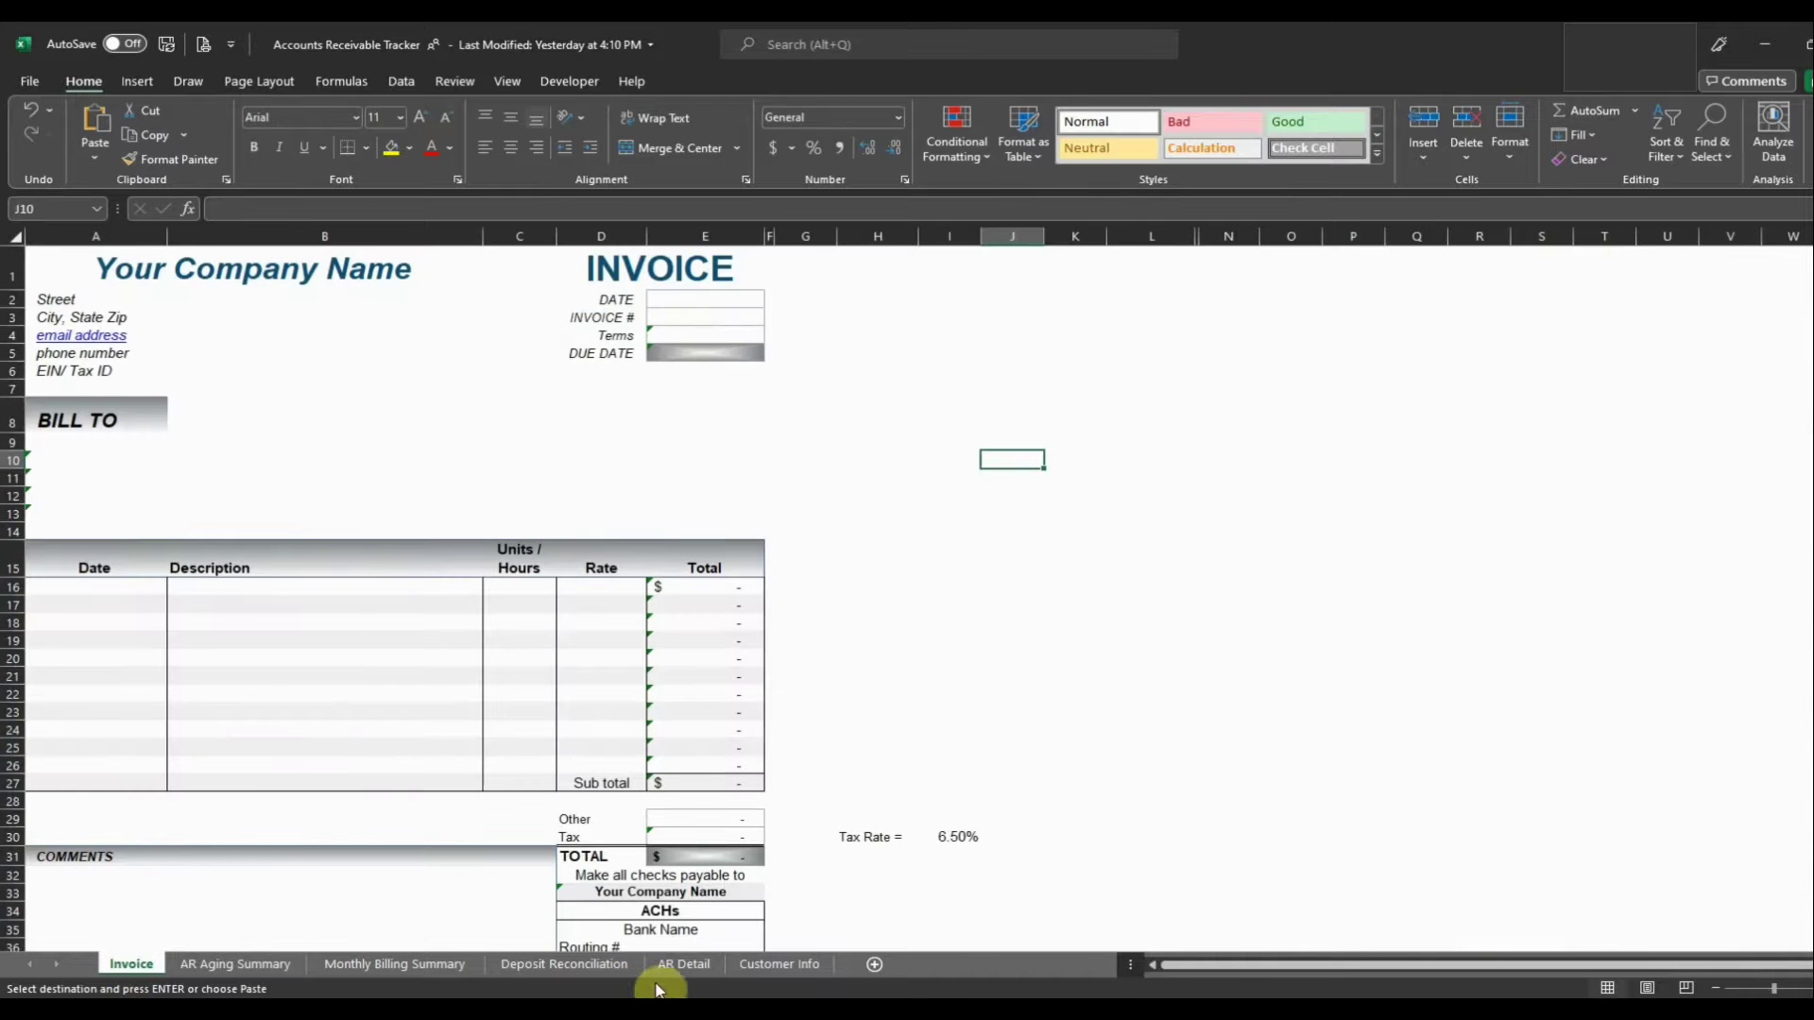
click(684, 965)
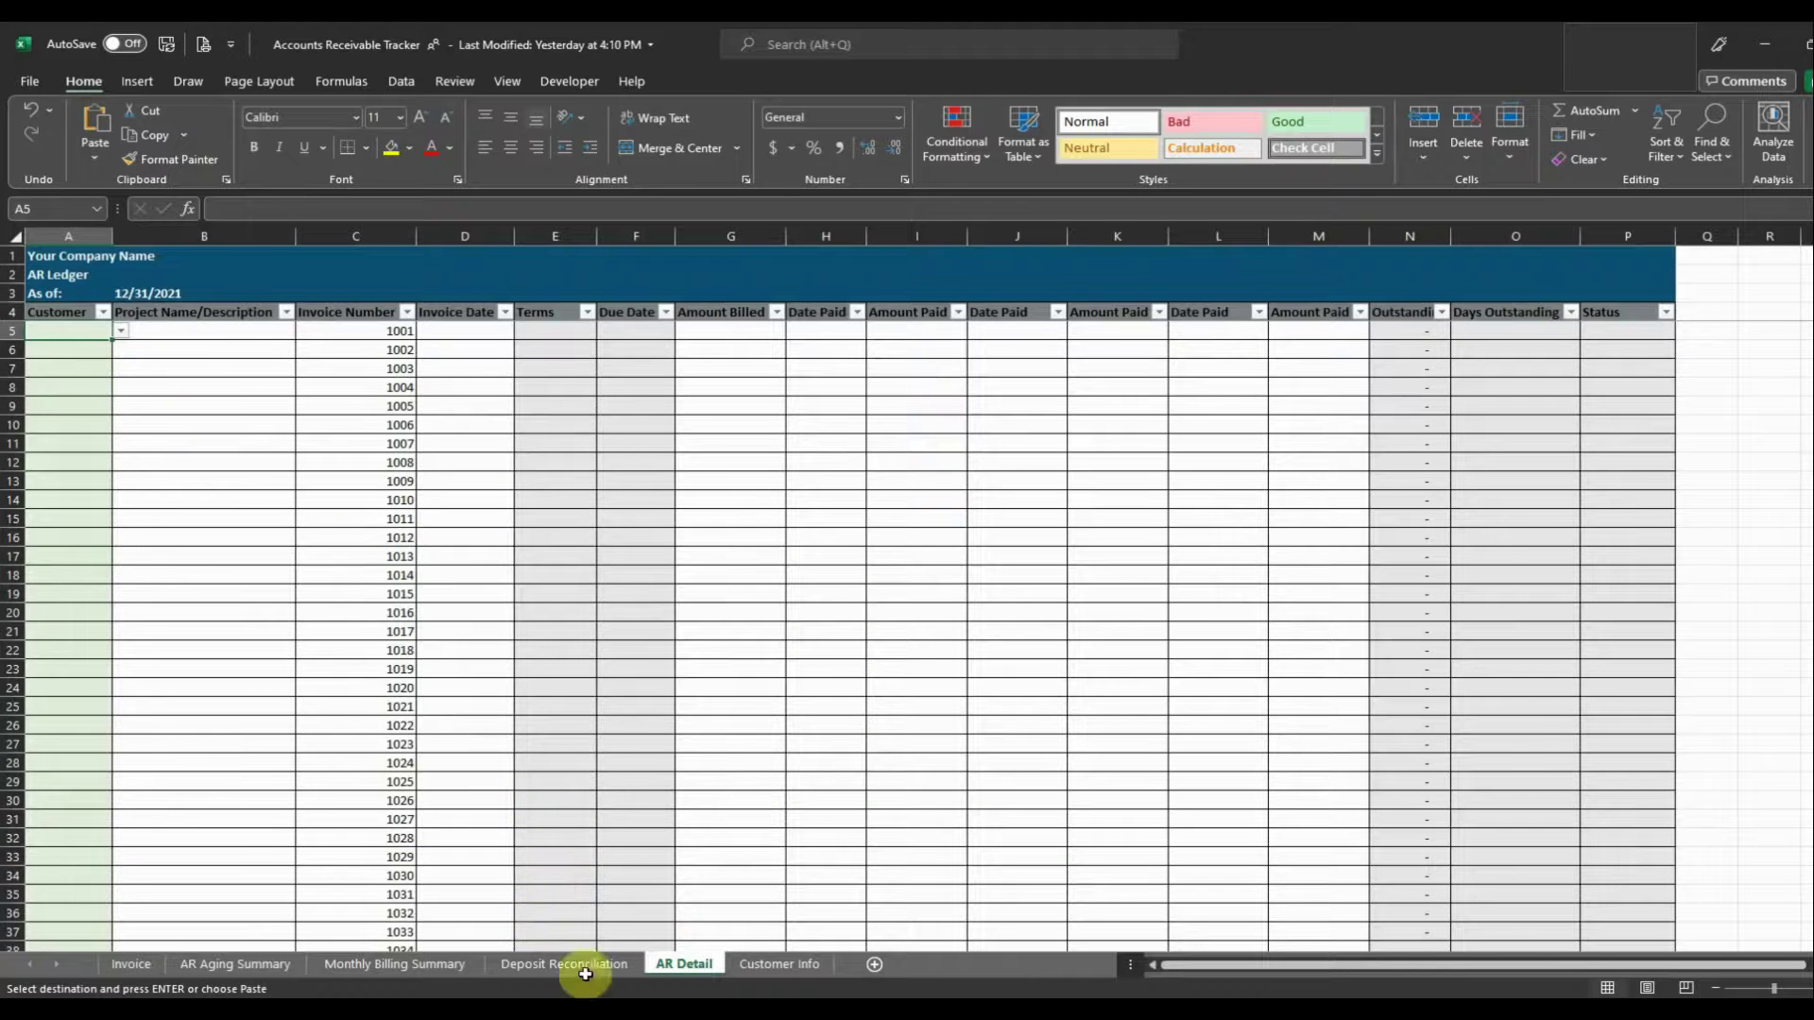
click(120, 331)
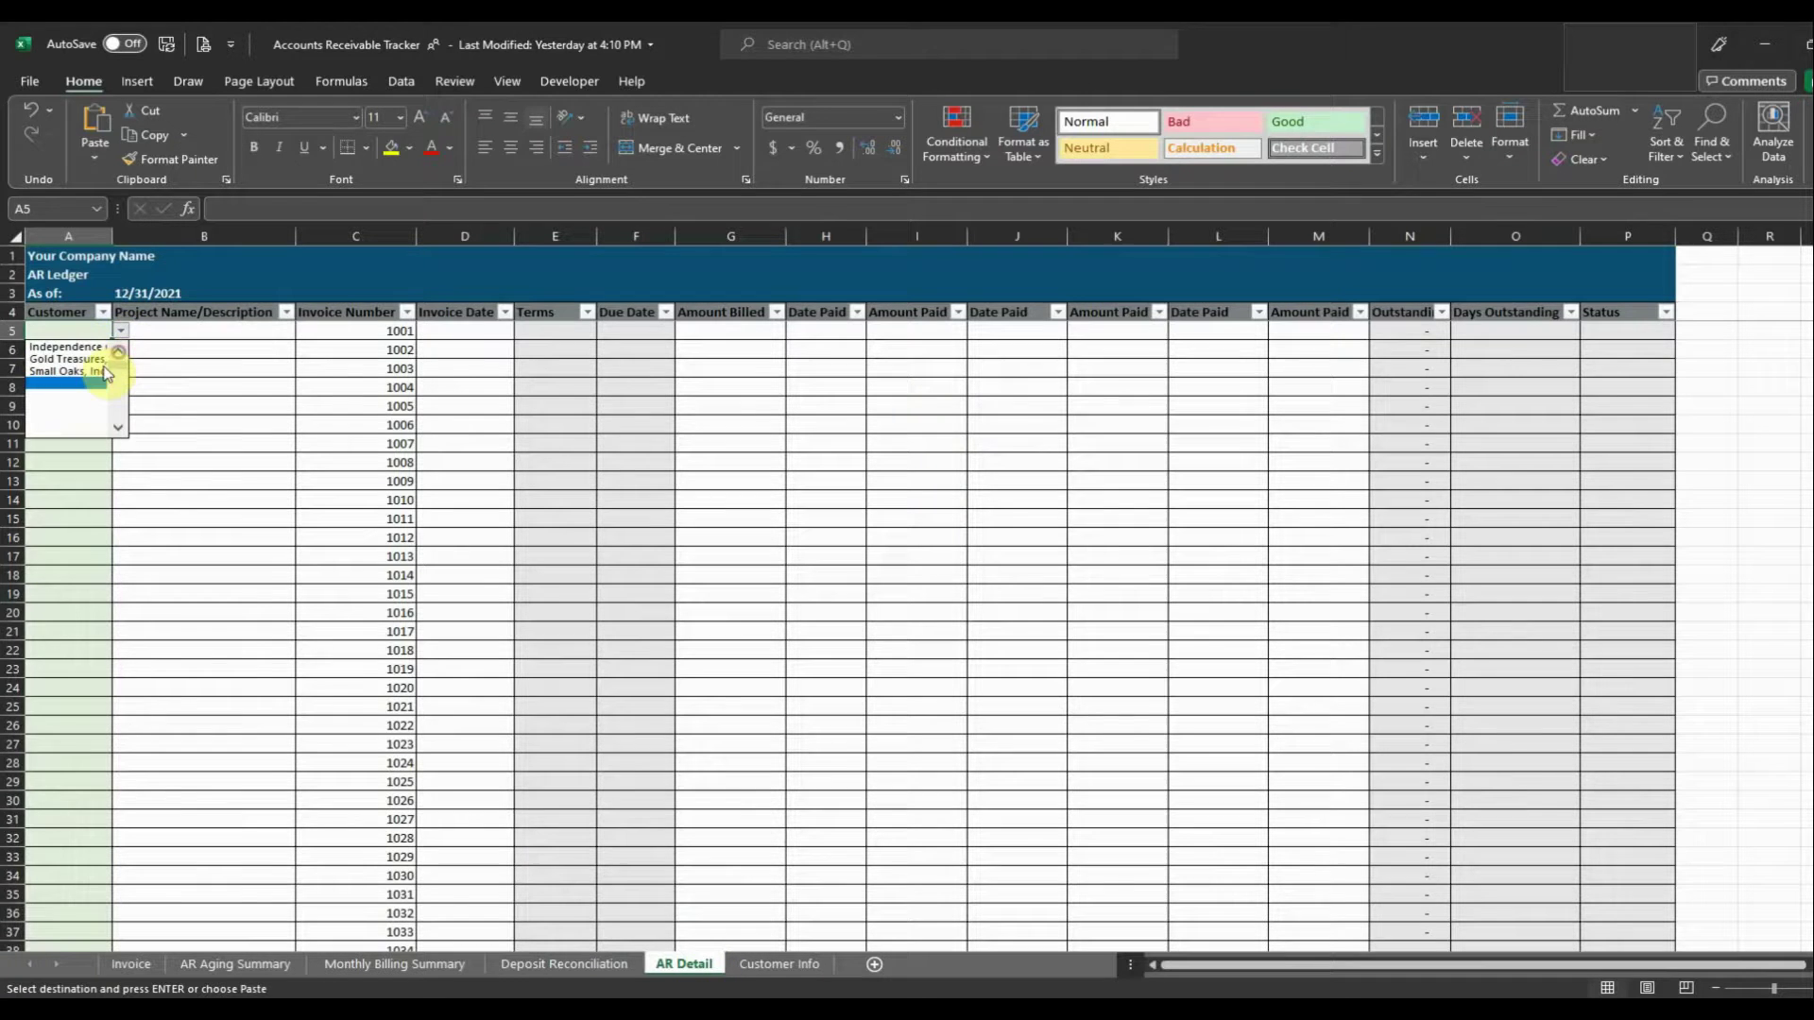
click(89, 370)
click(182, 330)
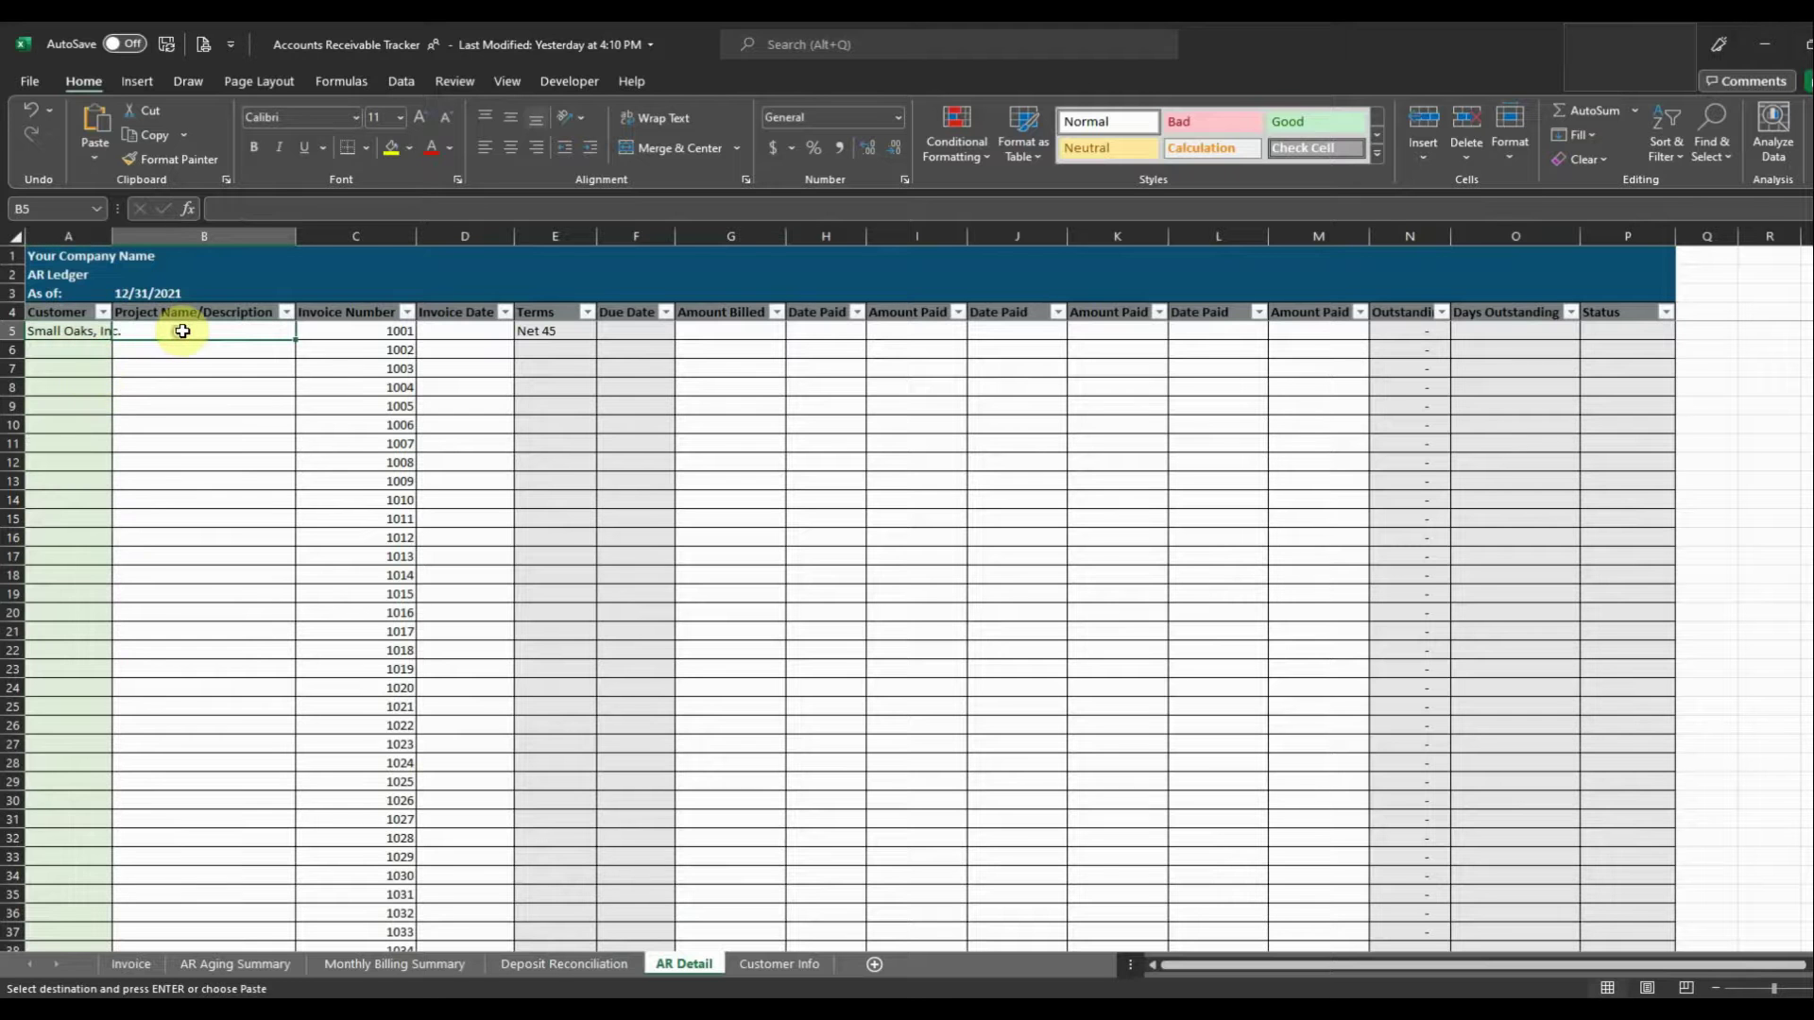
text(Install)
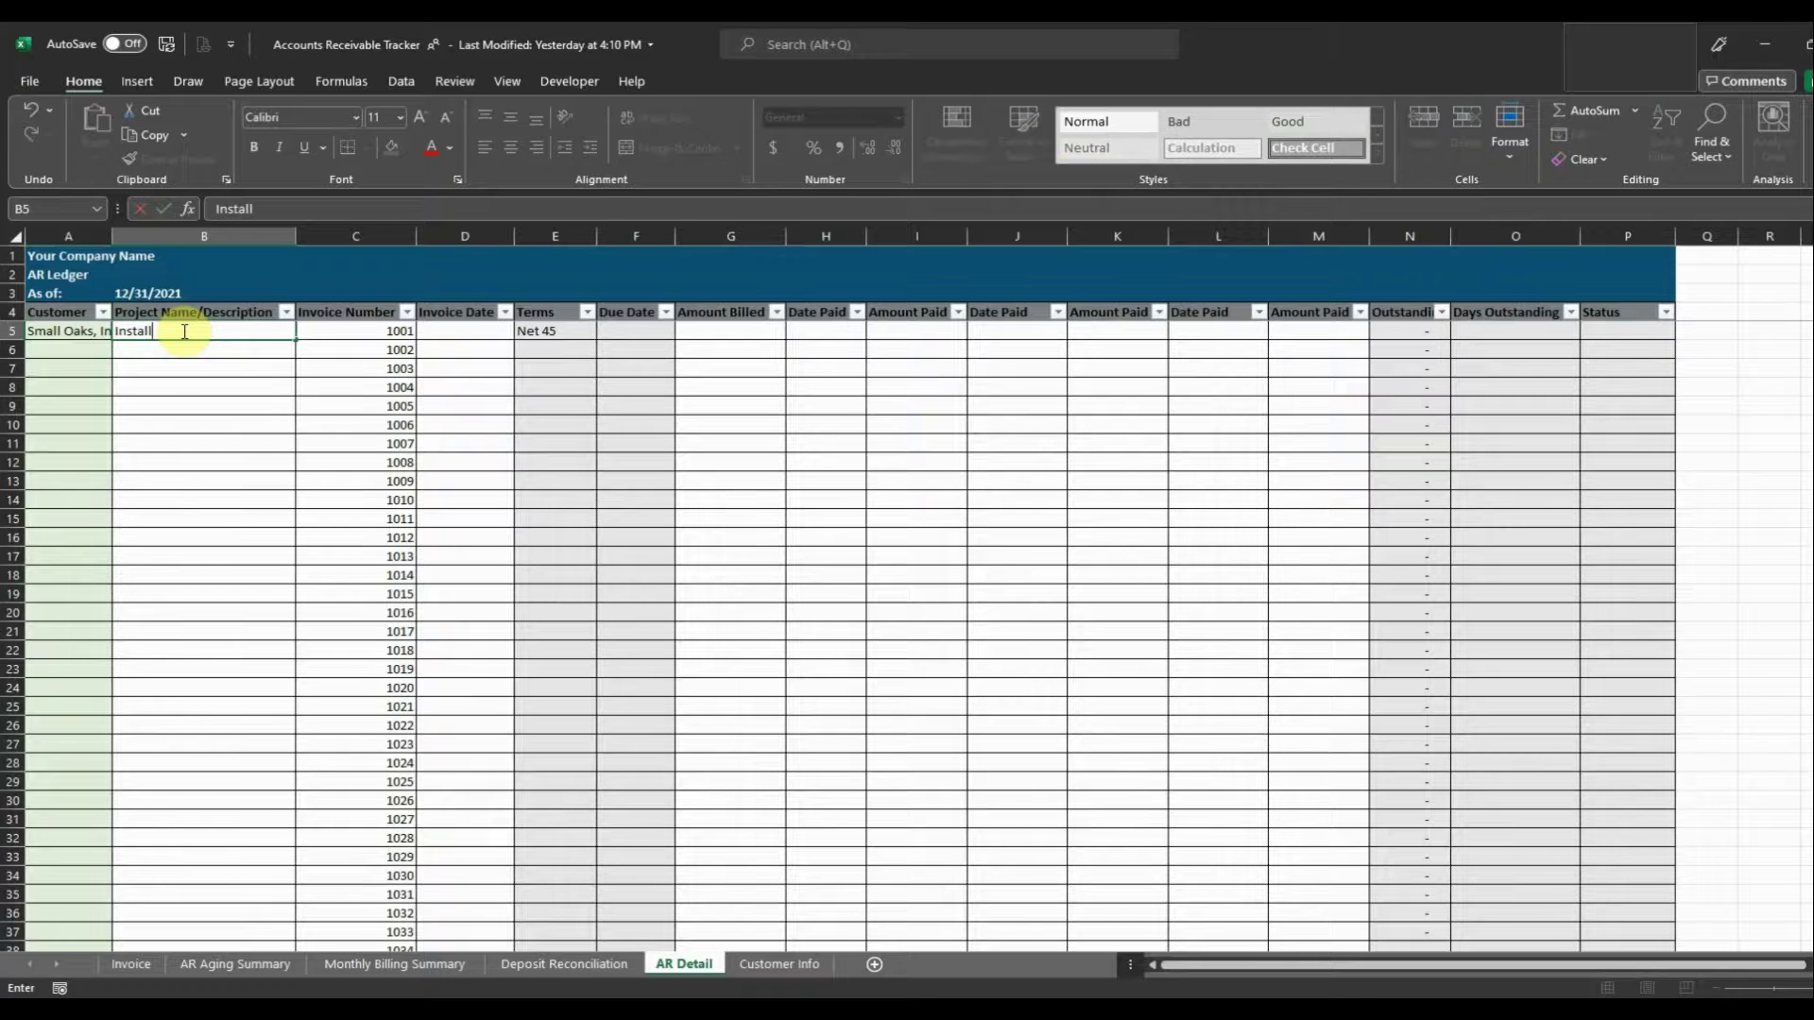
key(Tab)
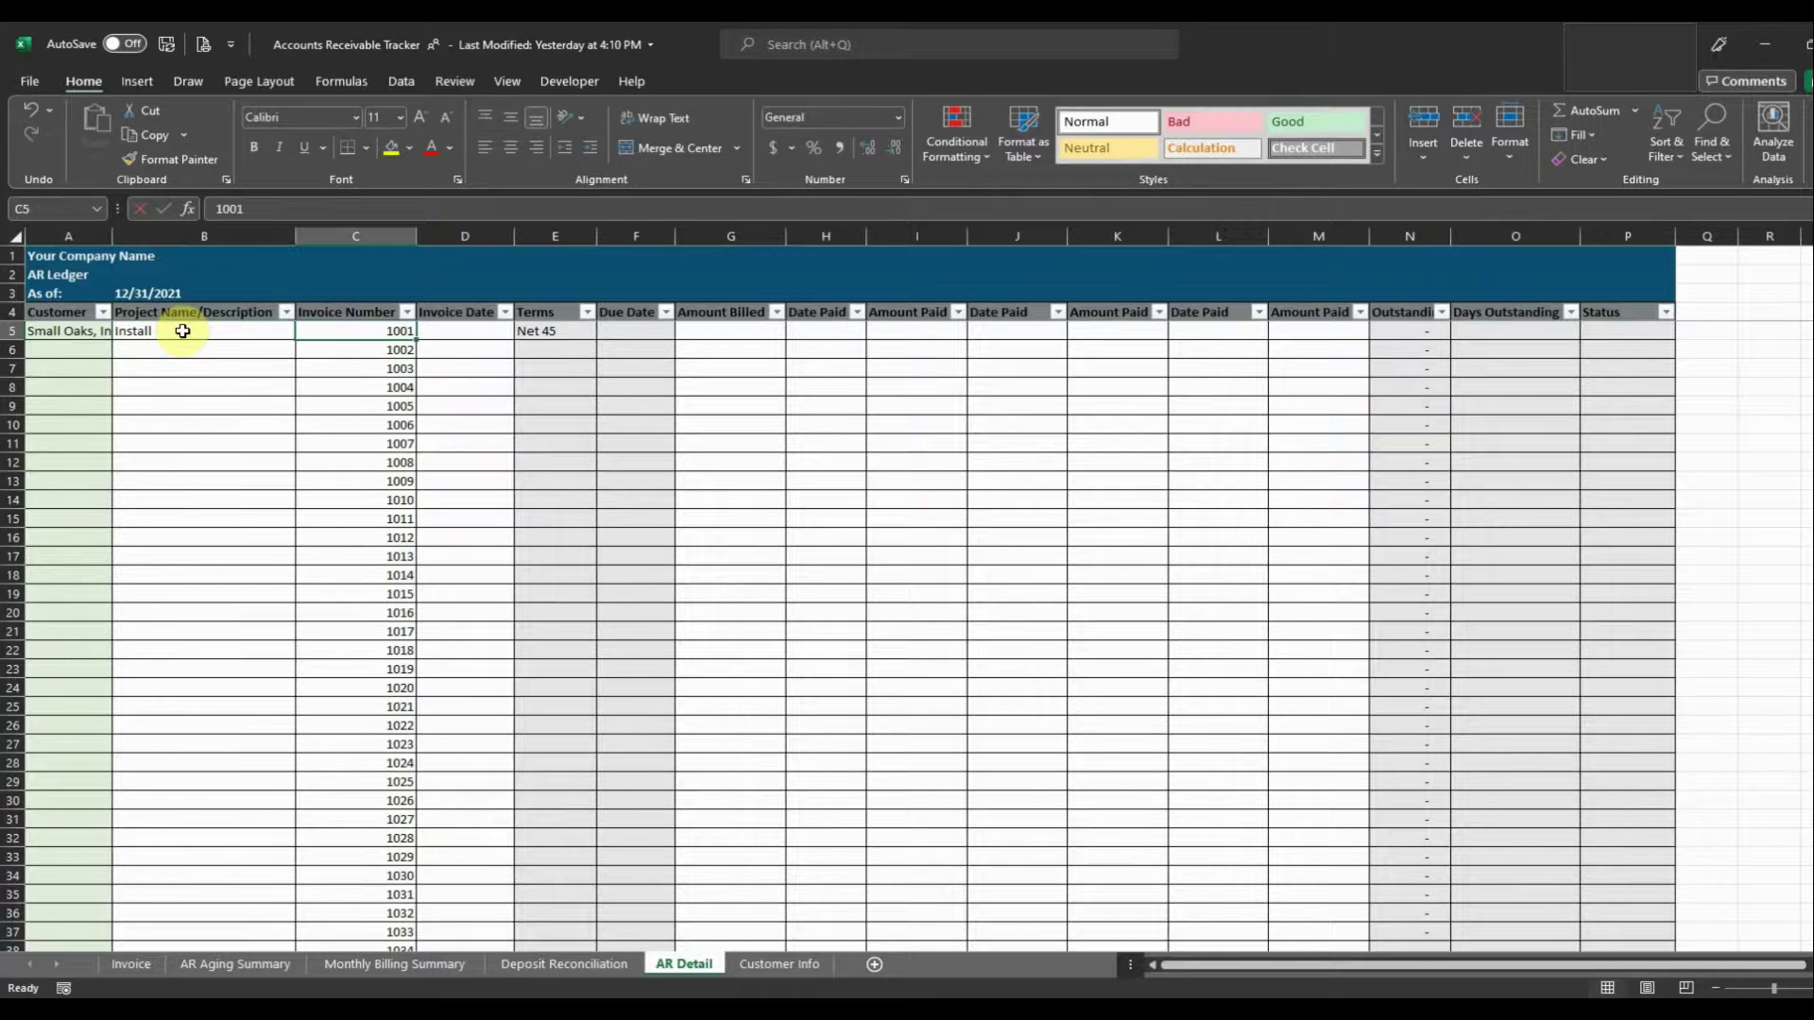
Enter invoice date 4/25/2019 and an amount billed of 250 for invoice 1001.
click(455, 335)
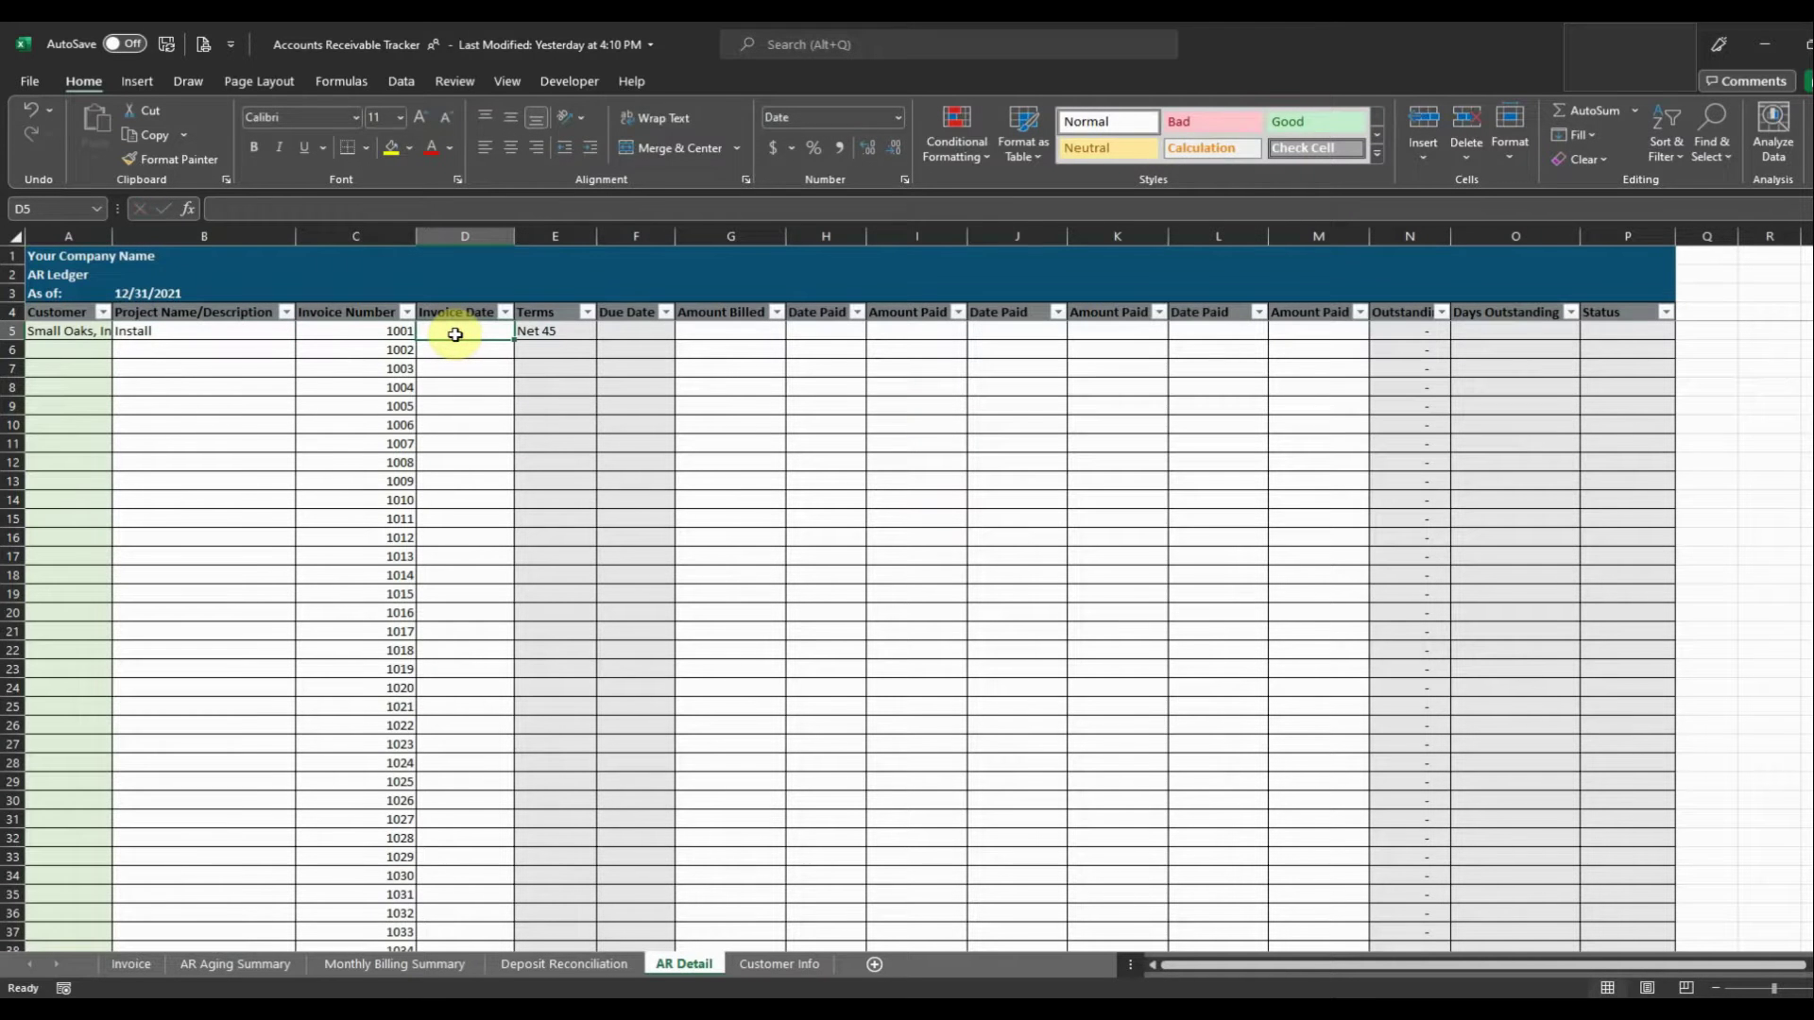
text(4/25/)
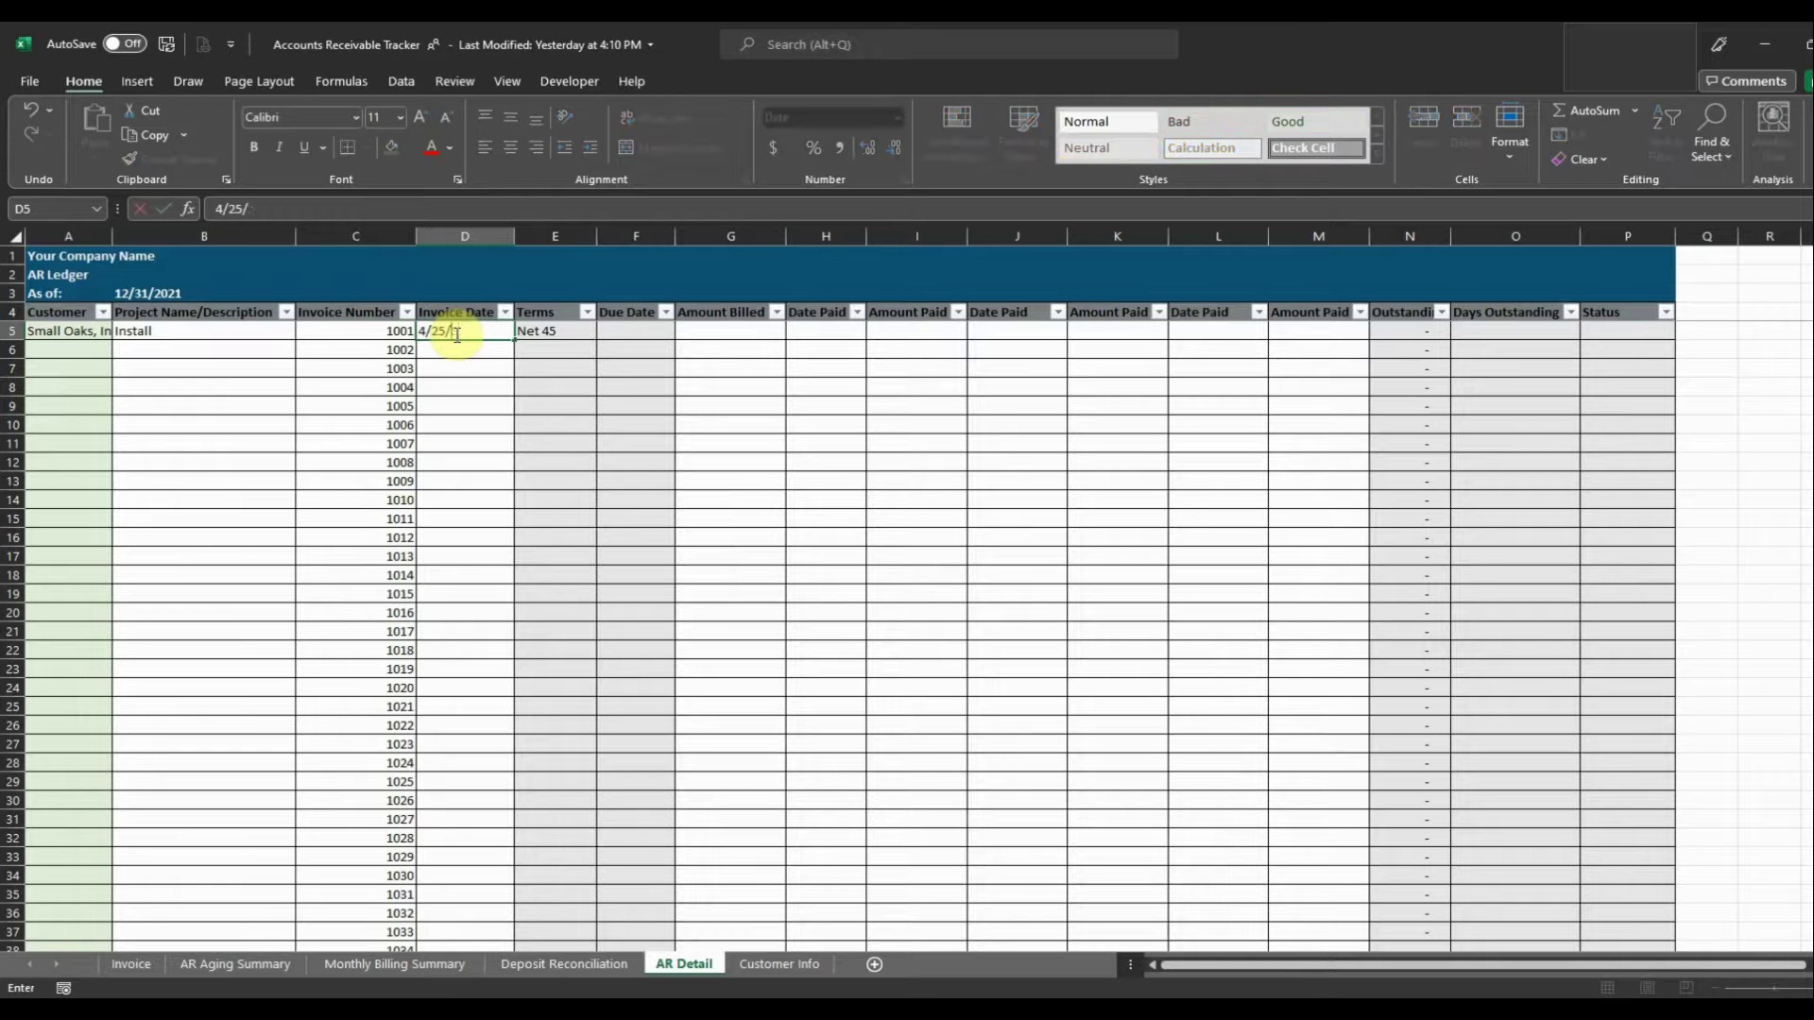
text(819)
key(Return)
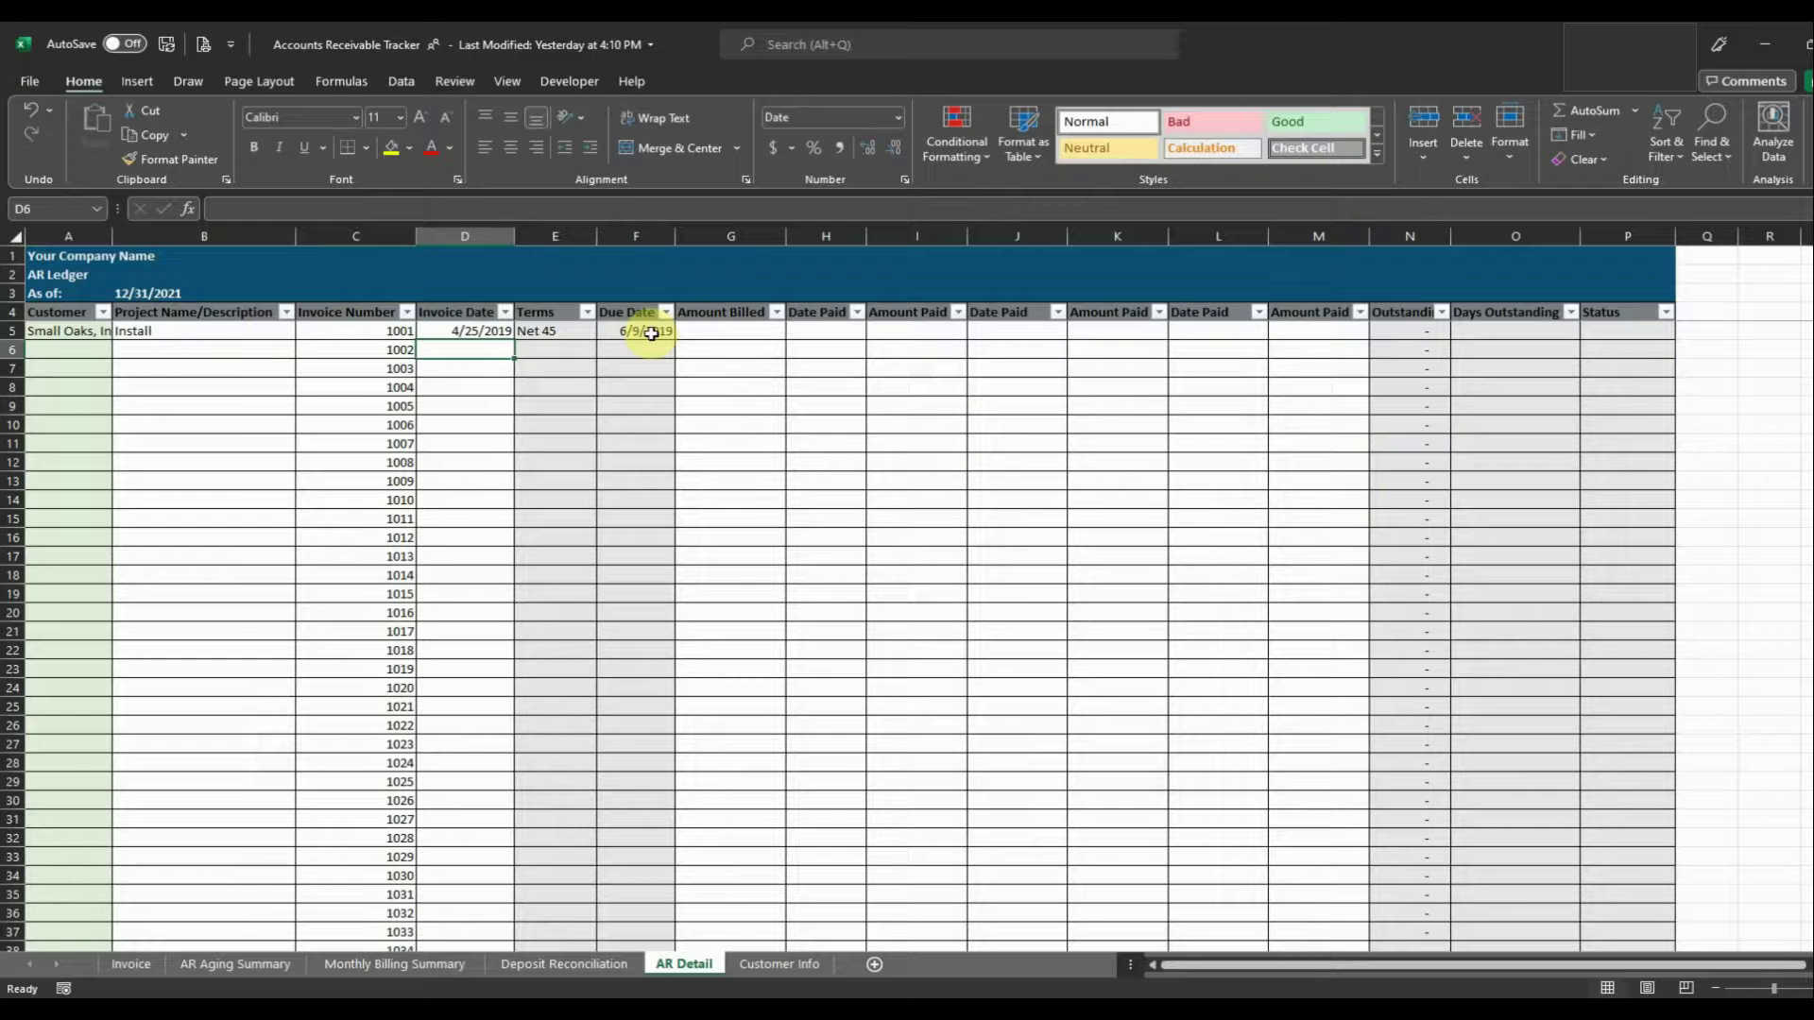
click(716, 334)
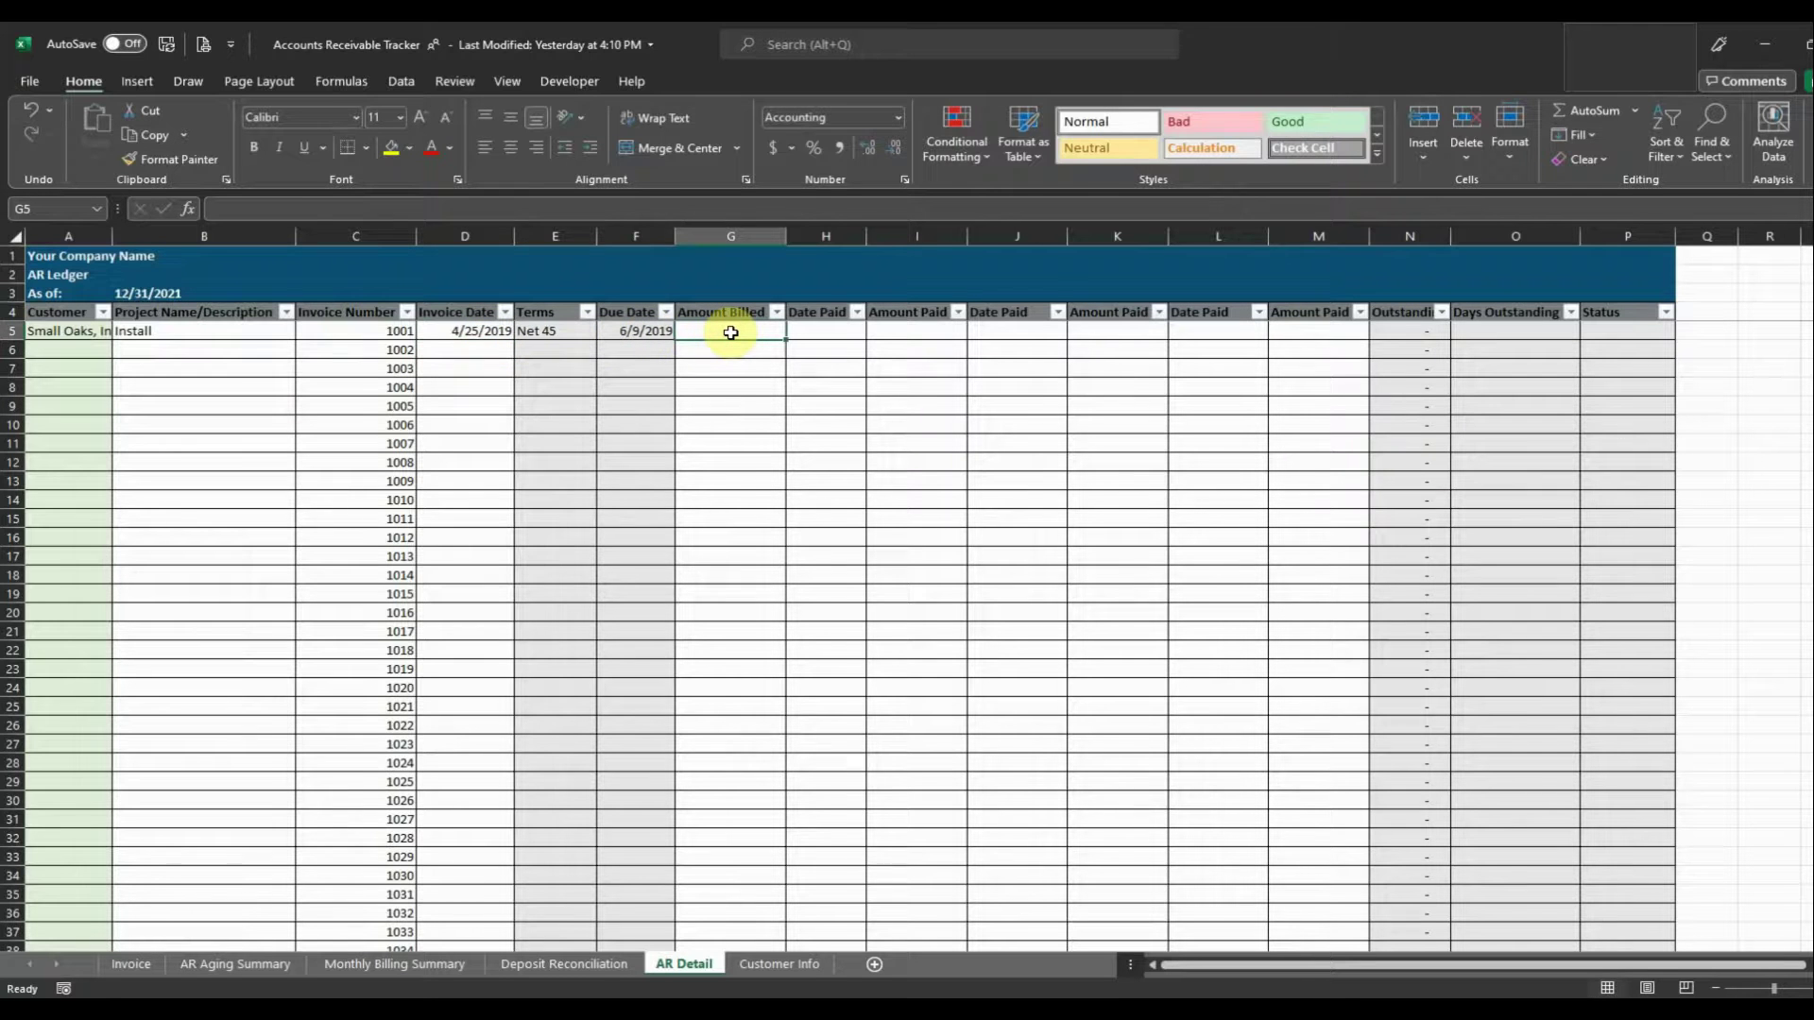
text(250)
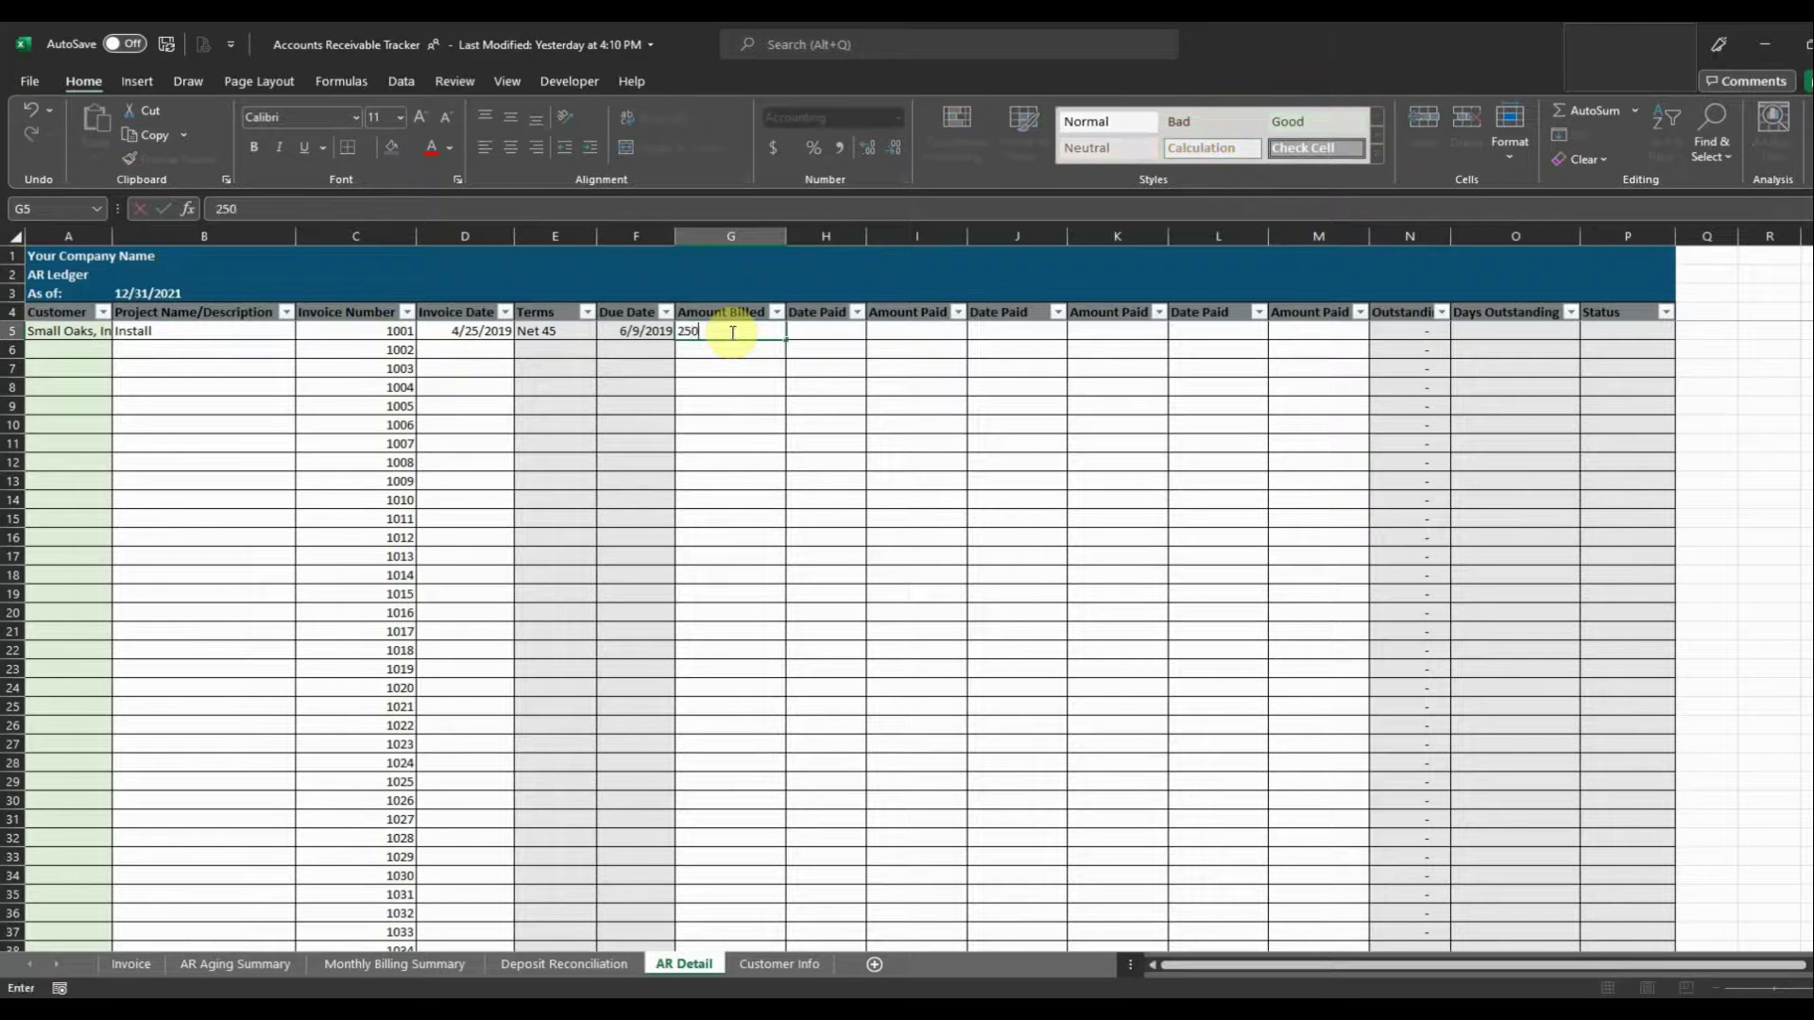
key(Return)
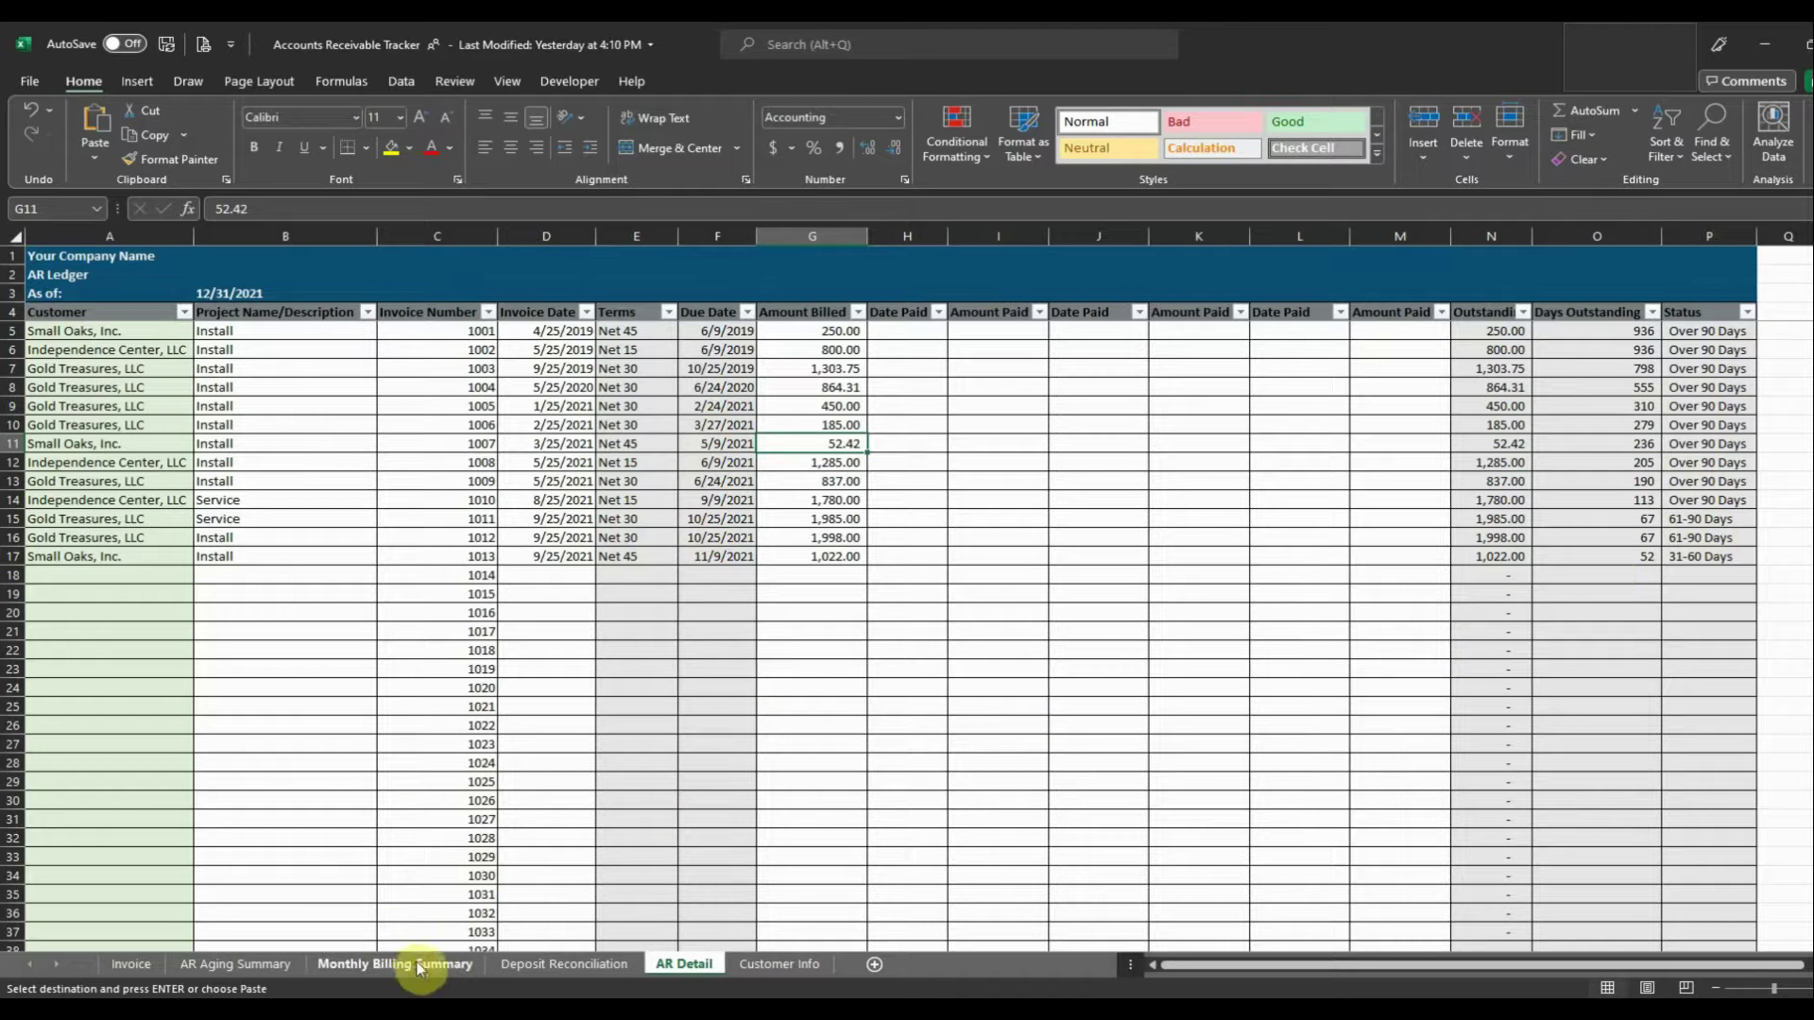
Set the AR Aging Summary as-of date to 9/30/2021 to check the aging.
click(240, 965)
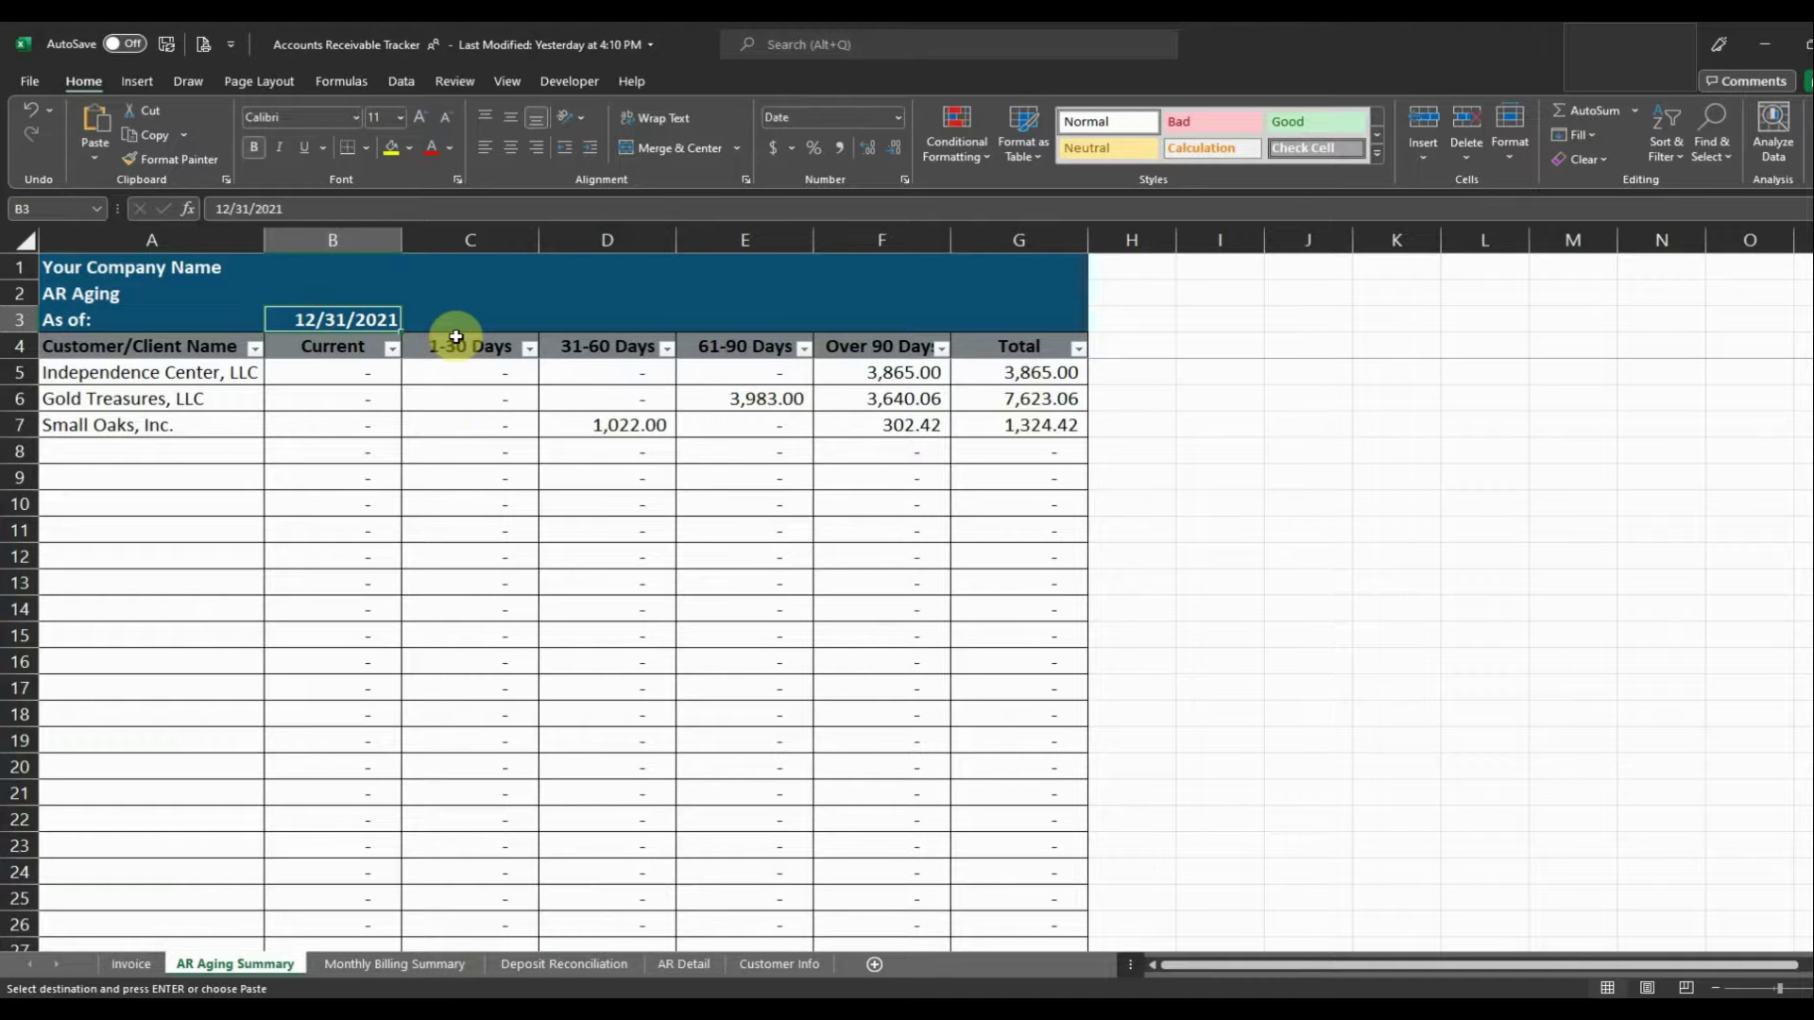
key(Escape)
text(9/30)
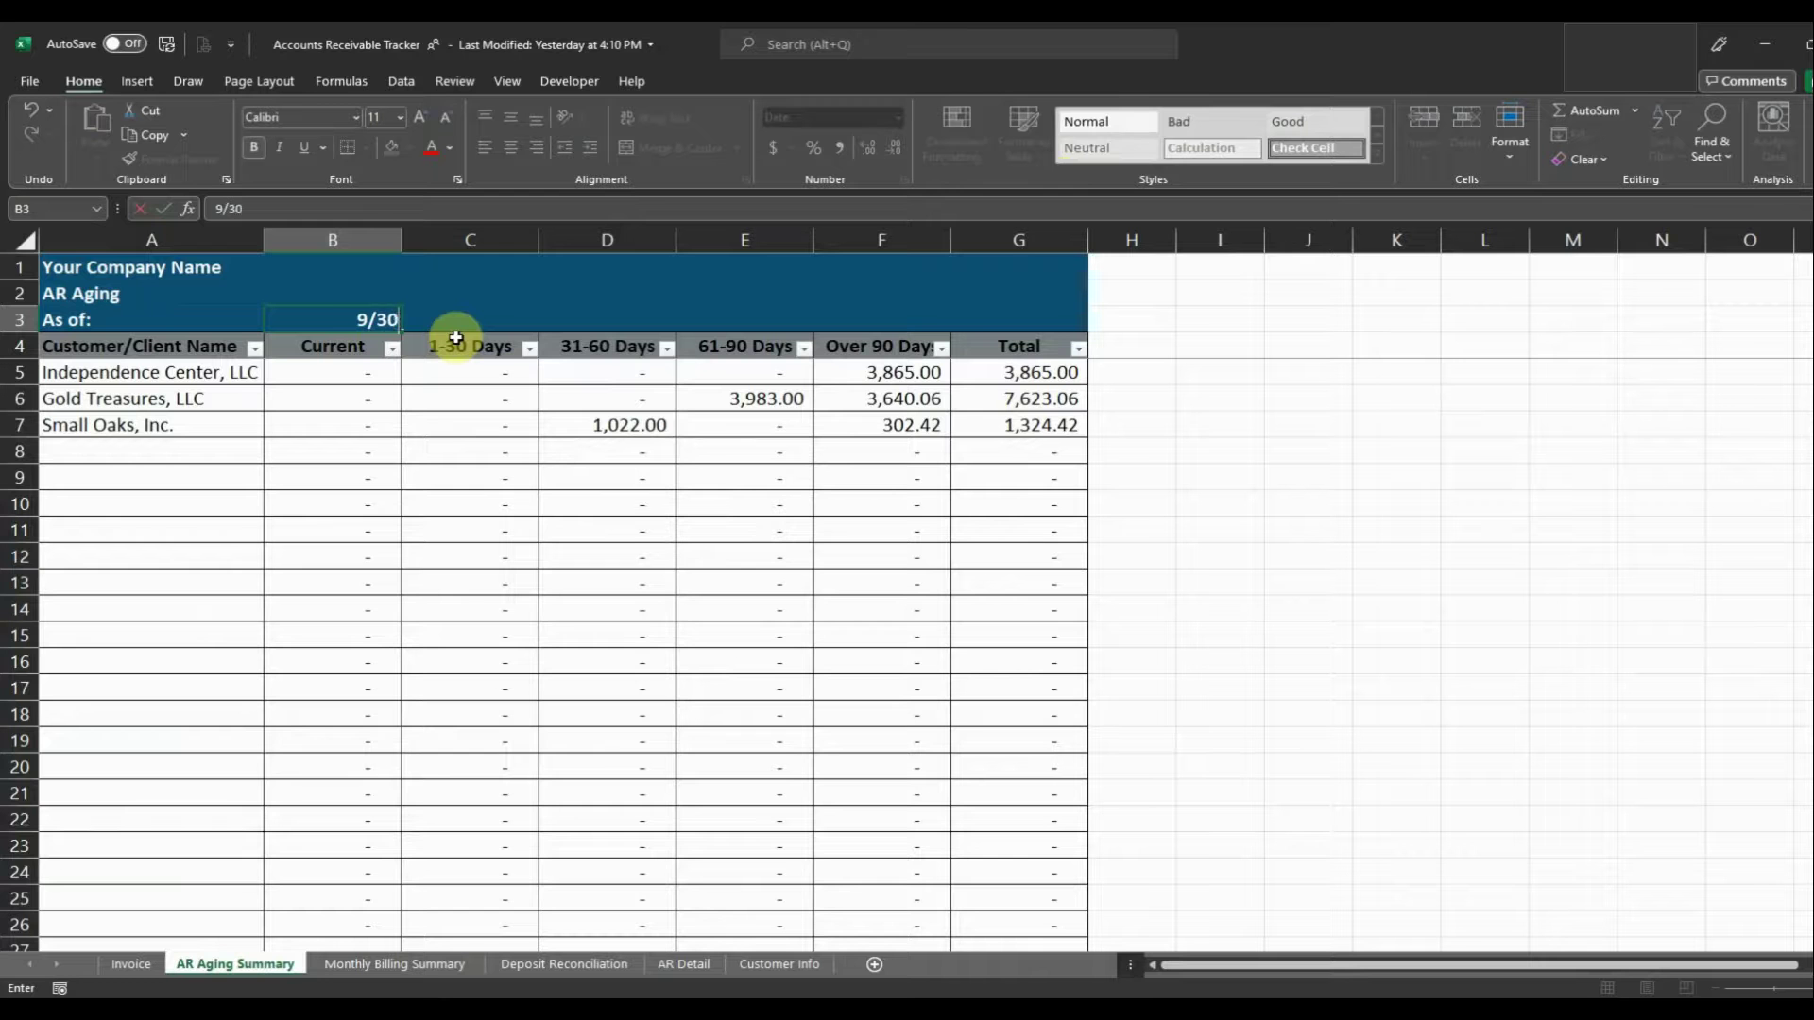
text(/2021)
key(Return)
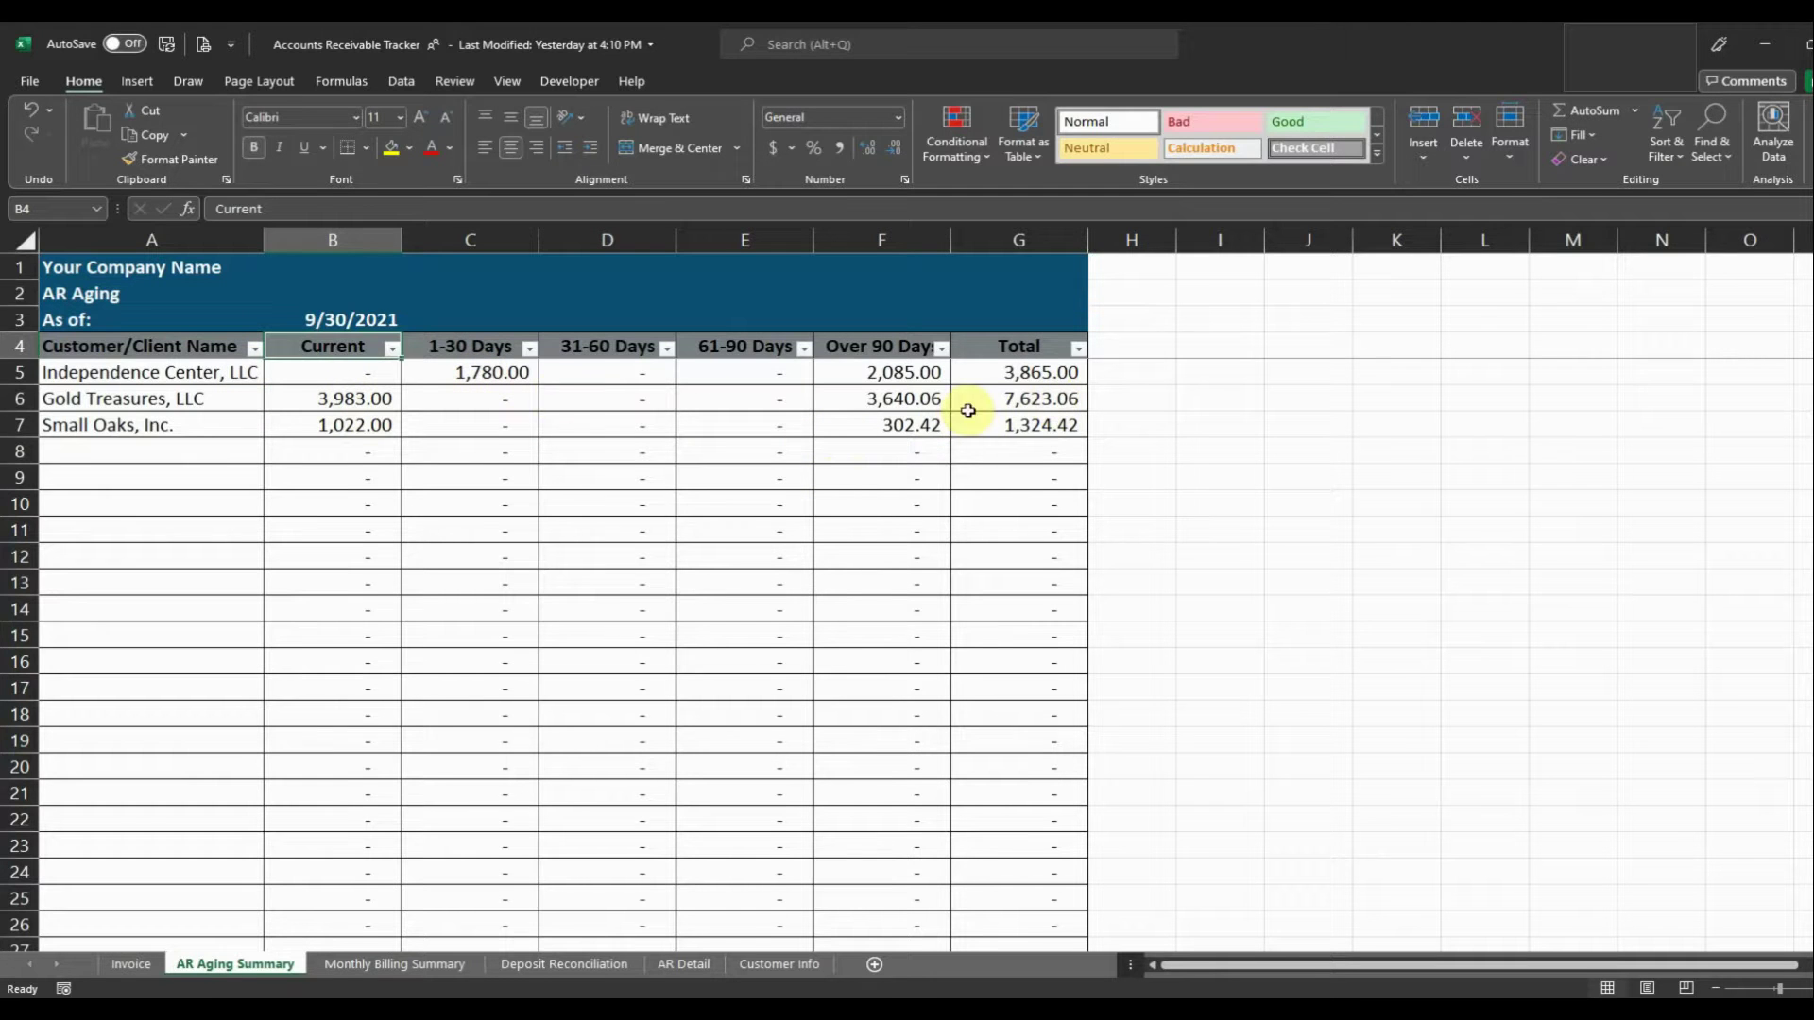
Restore the as-of date to 12/31/2021 and bring up the deposit slip PDF.
click(356, 319)
text(12)
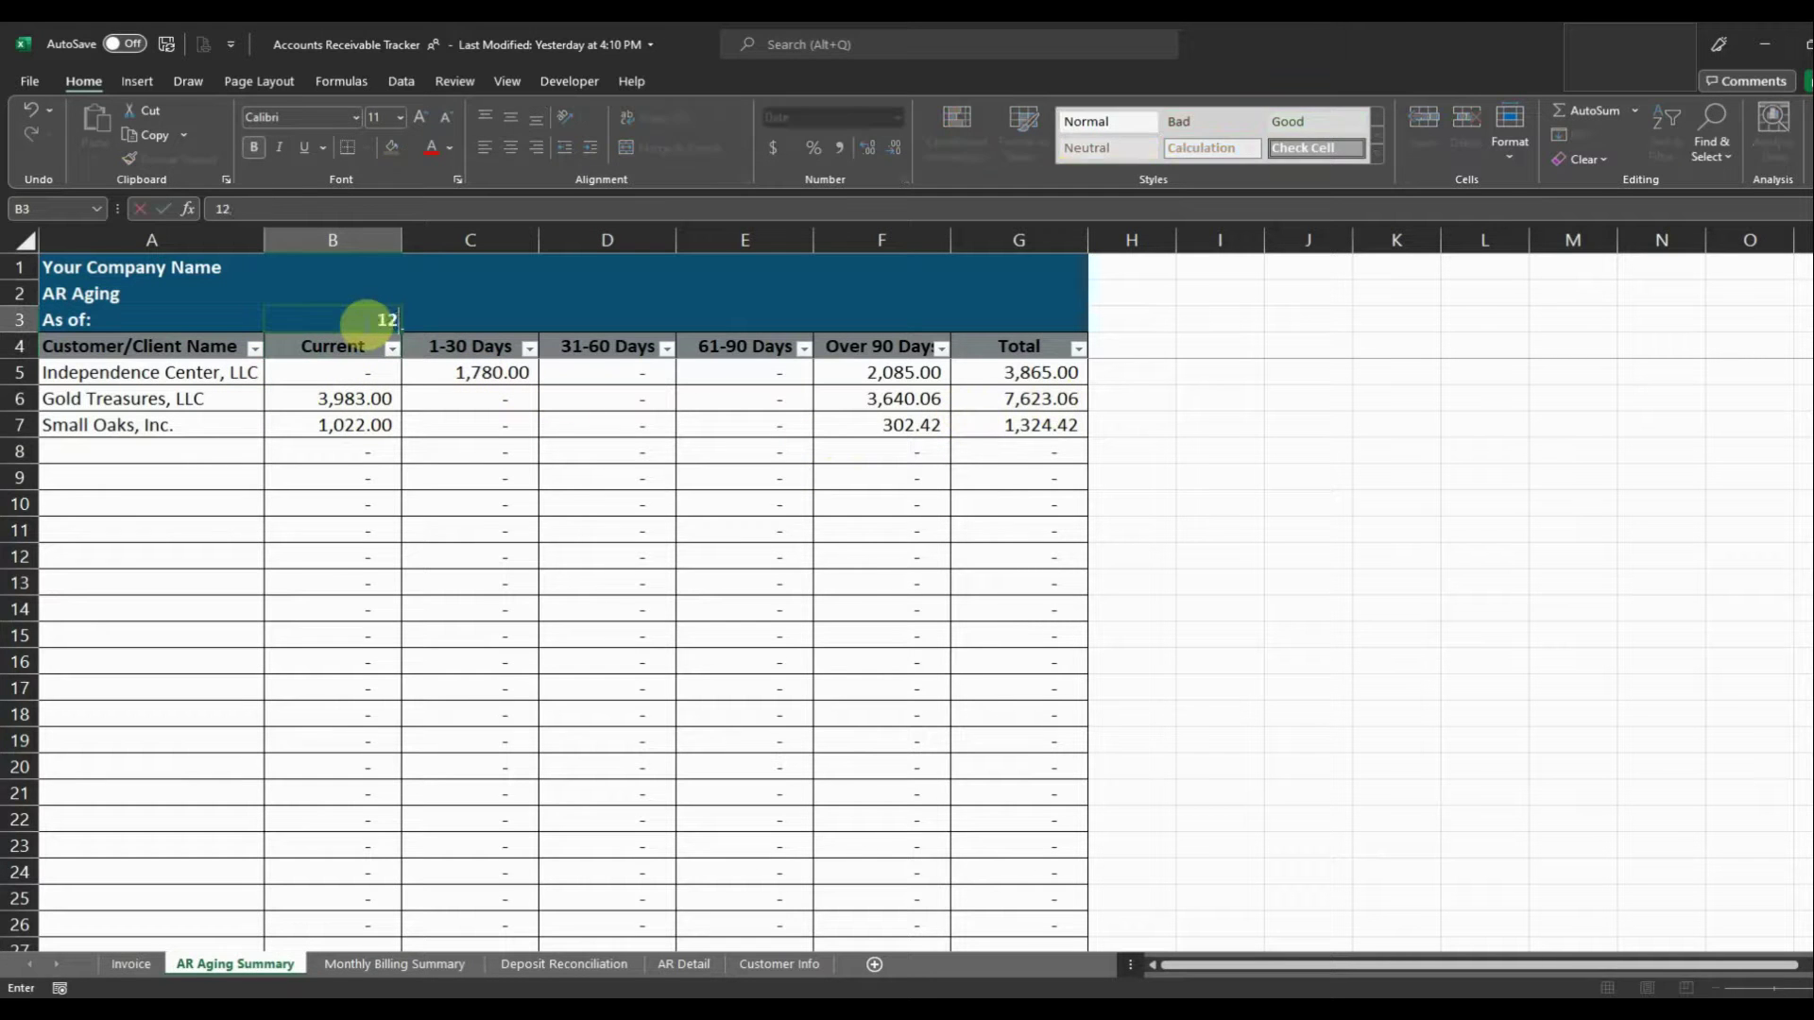
text(/31/2021)
key(Return)
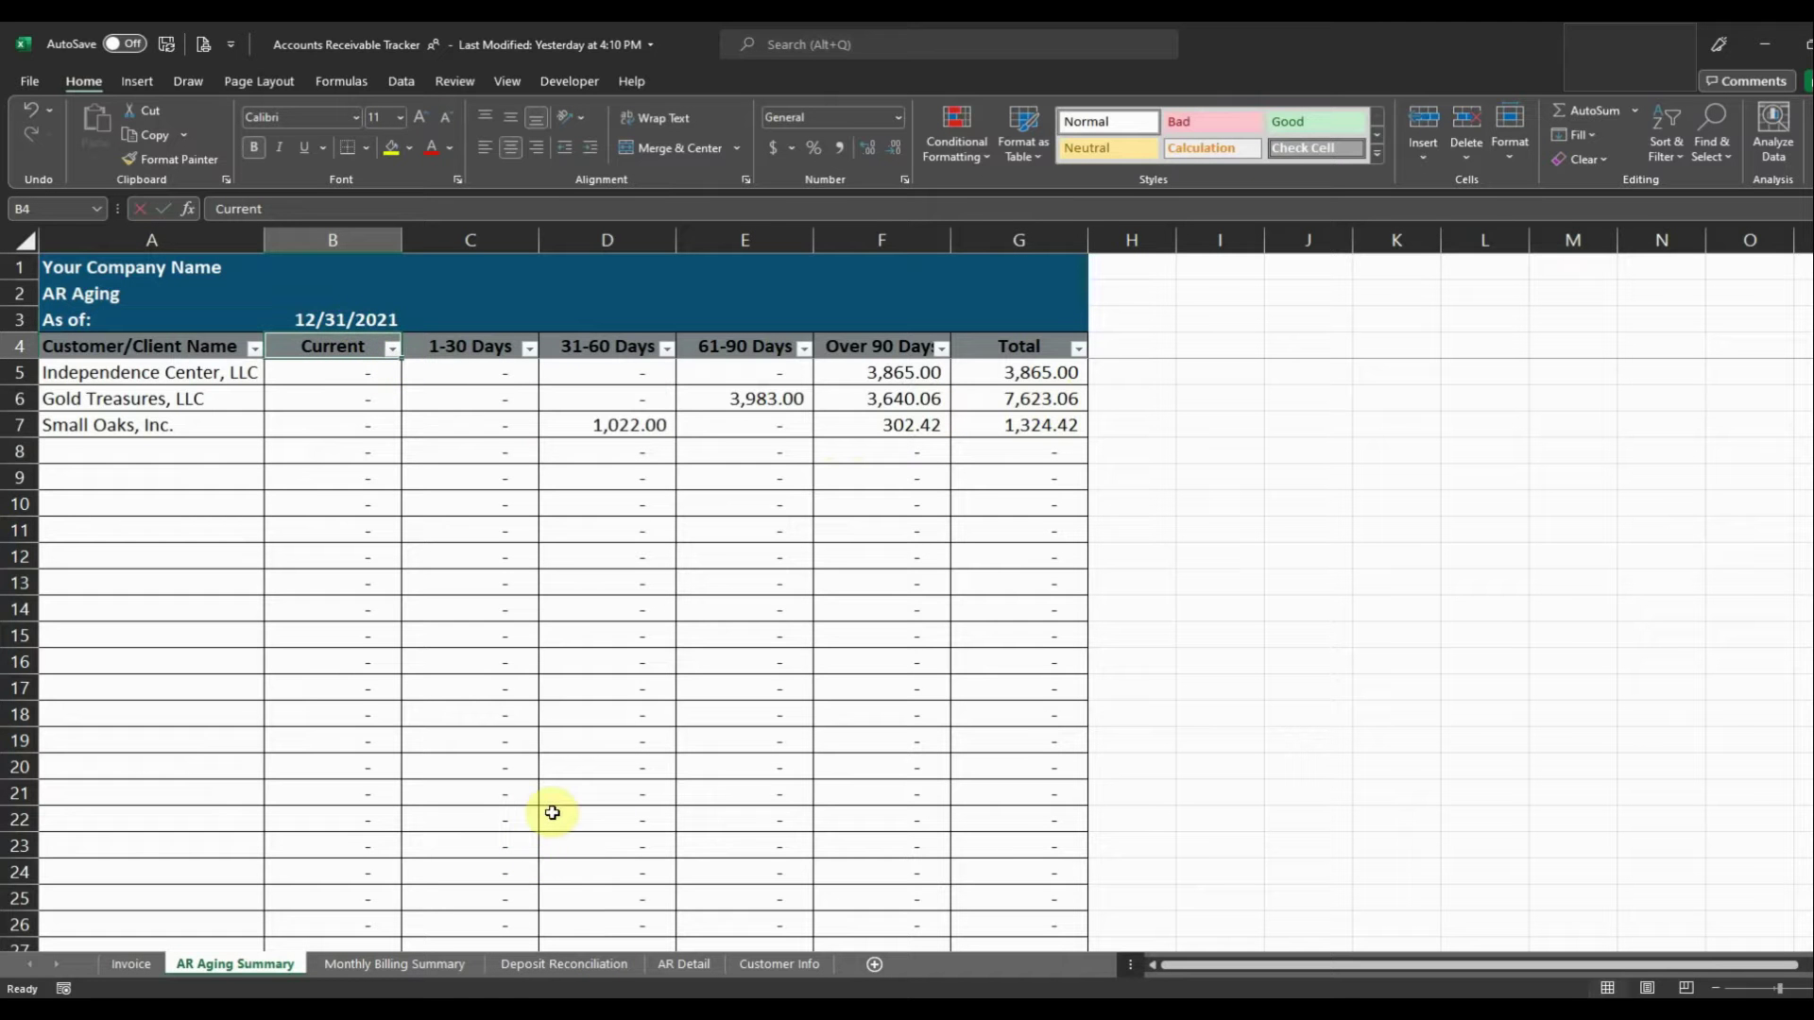
click(591, 999)
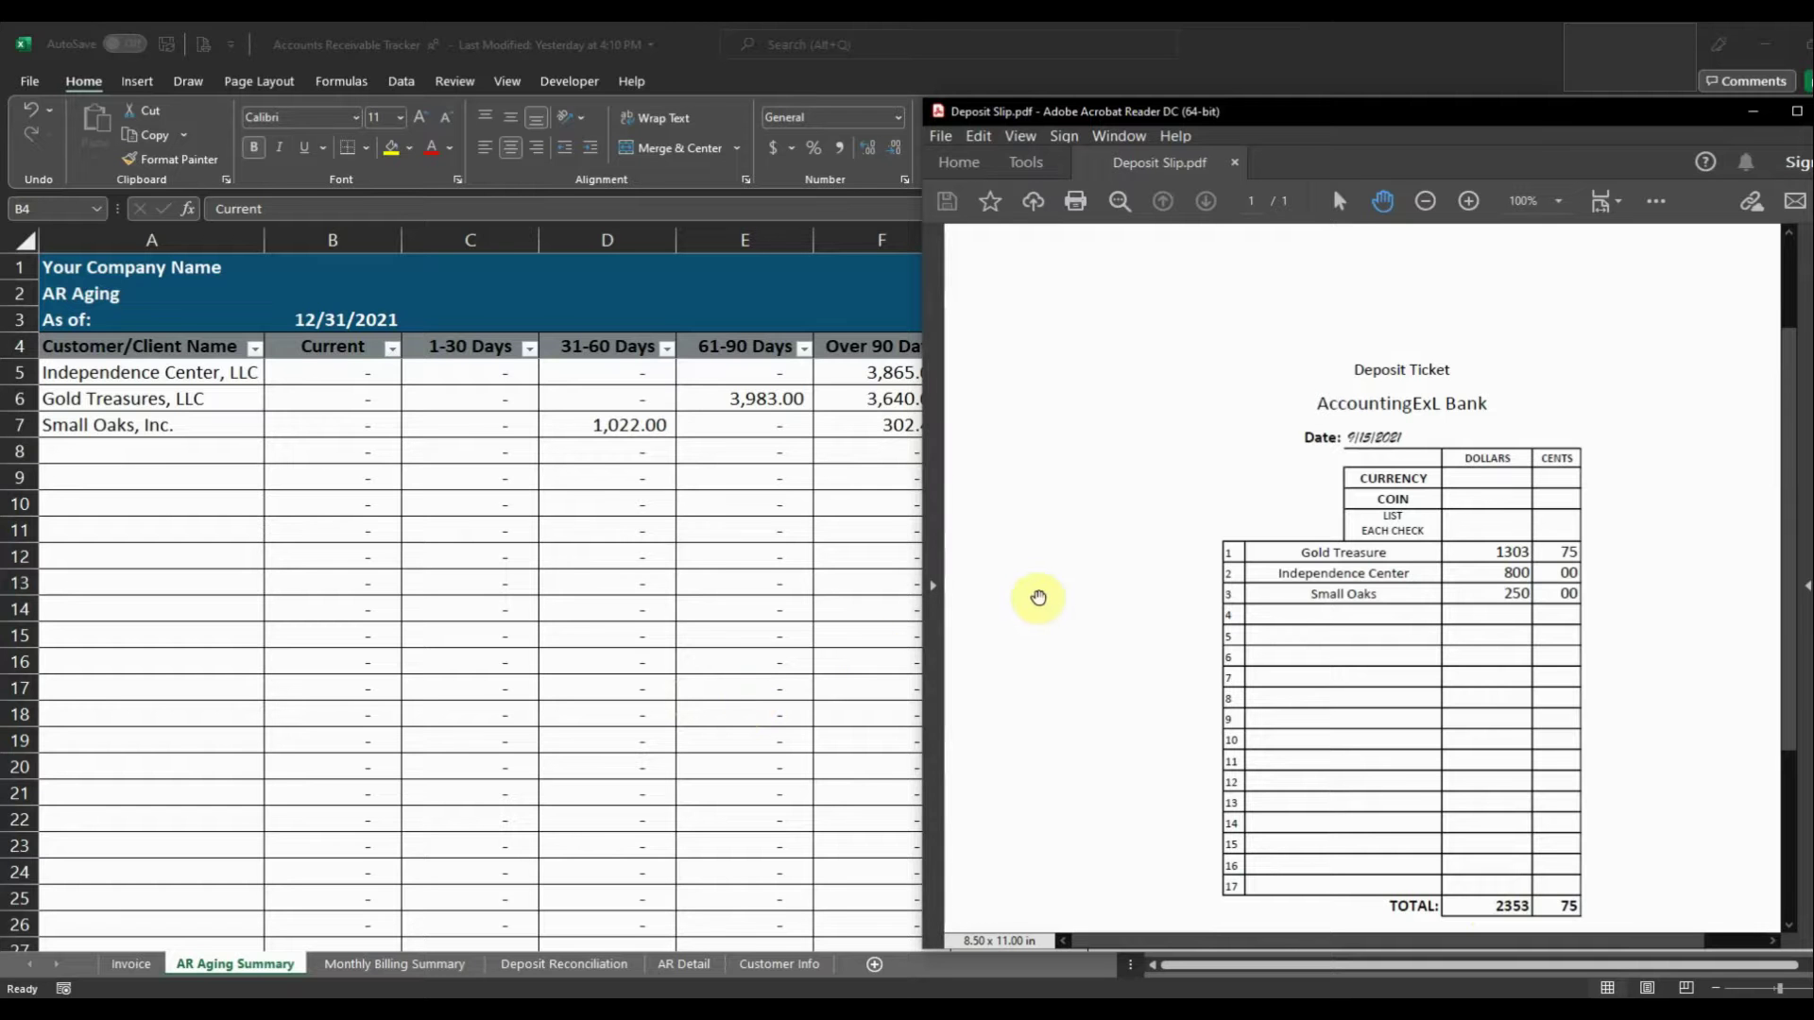
click(797, 658)
Enter the deposit date 9/15/2021 in A4 of Deposit Reconciliation, checking the deposit slip.
click(586, 964)
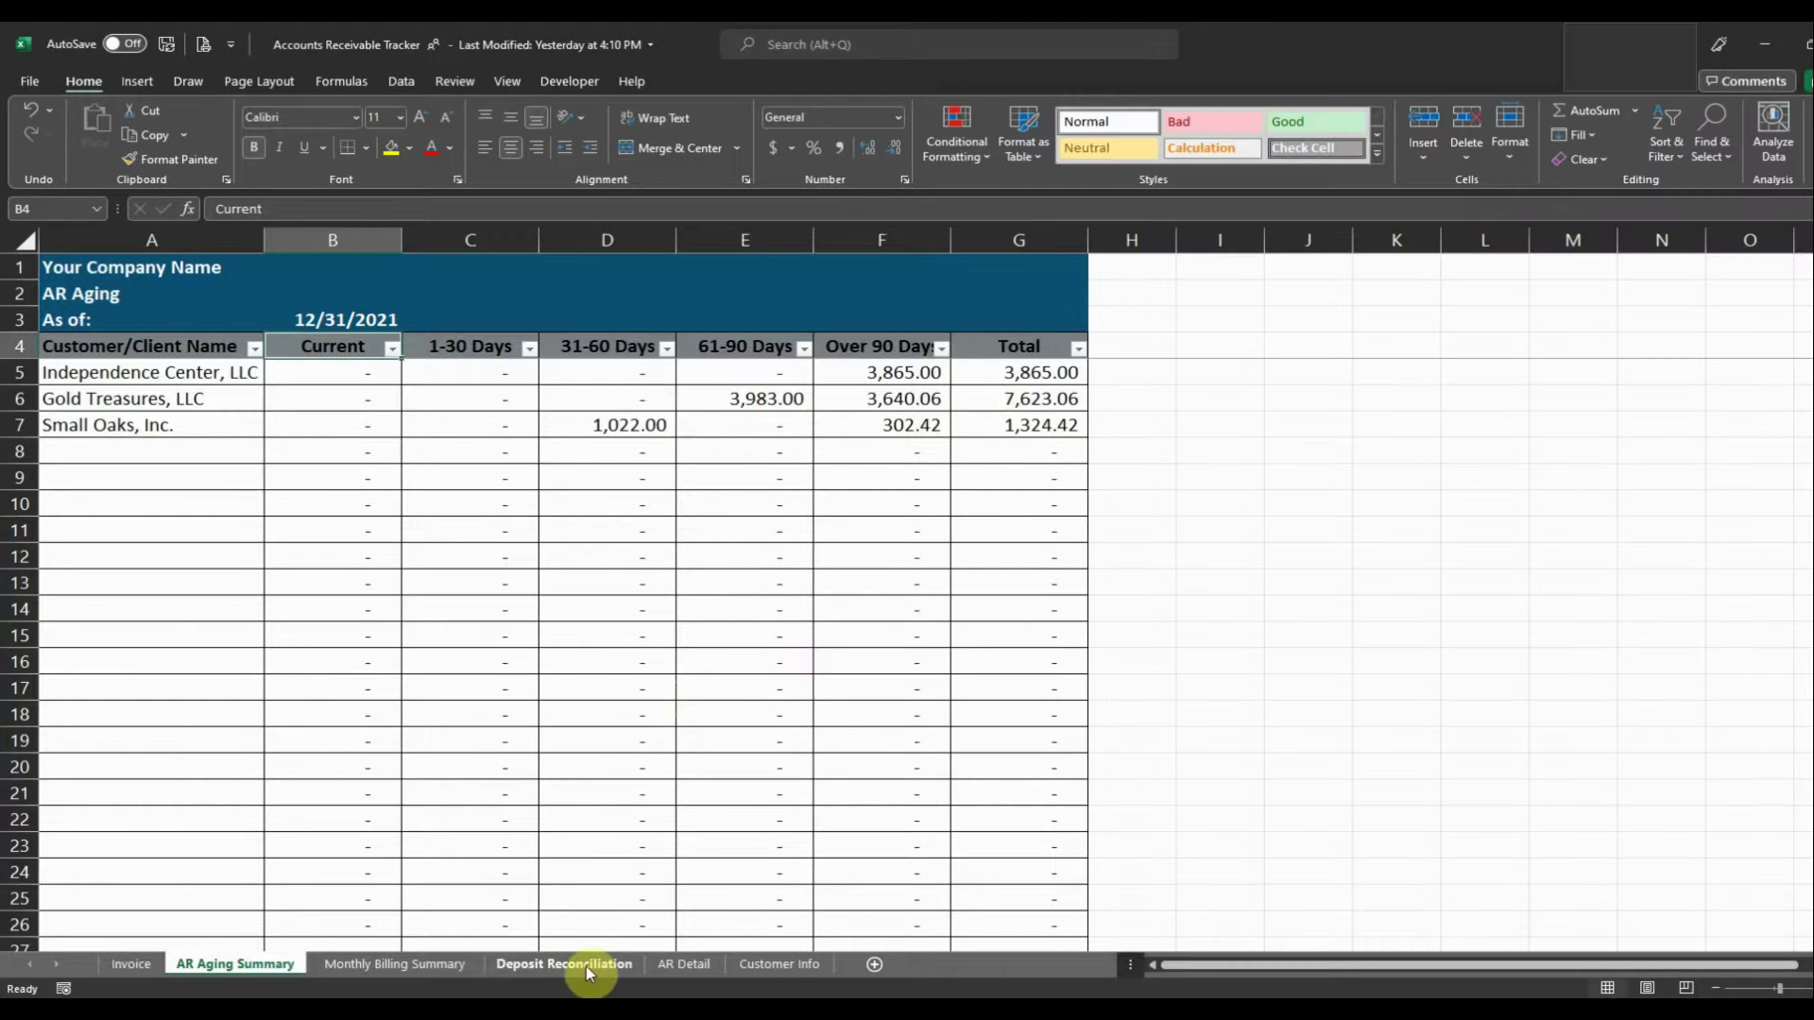
click(150, 347)
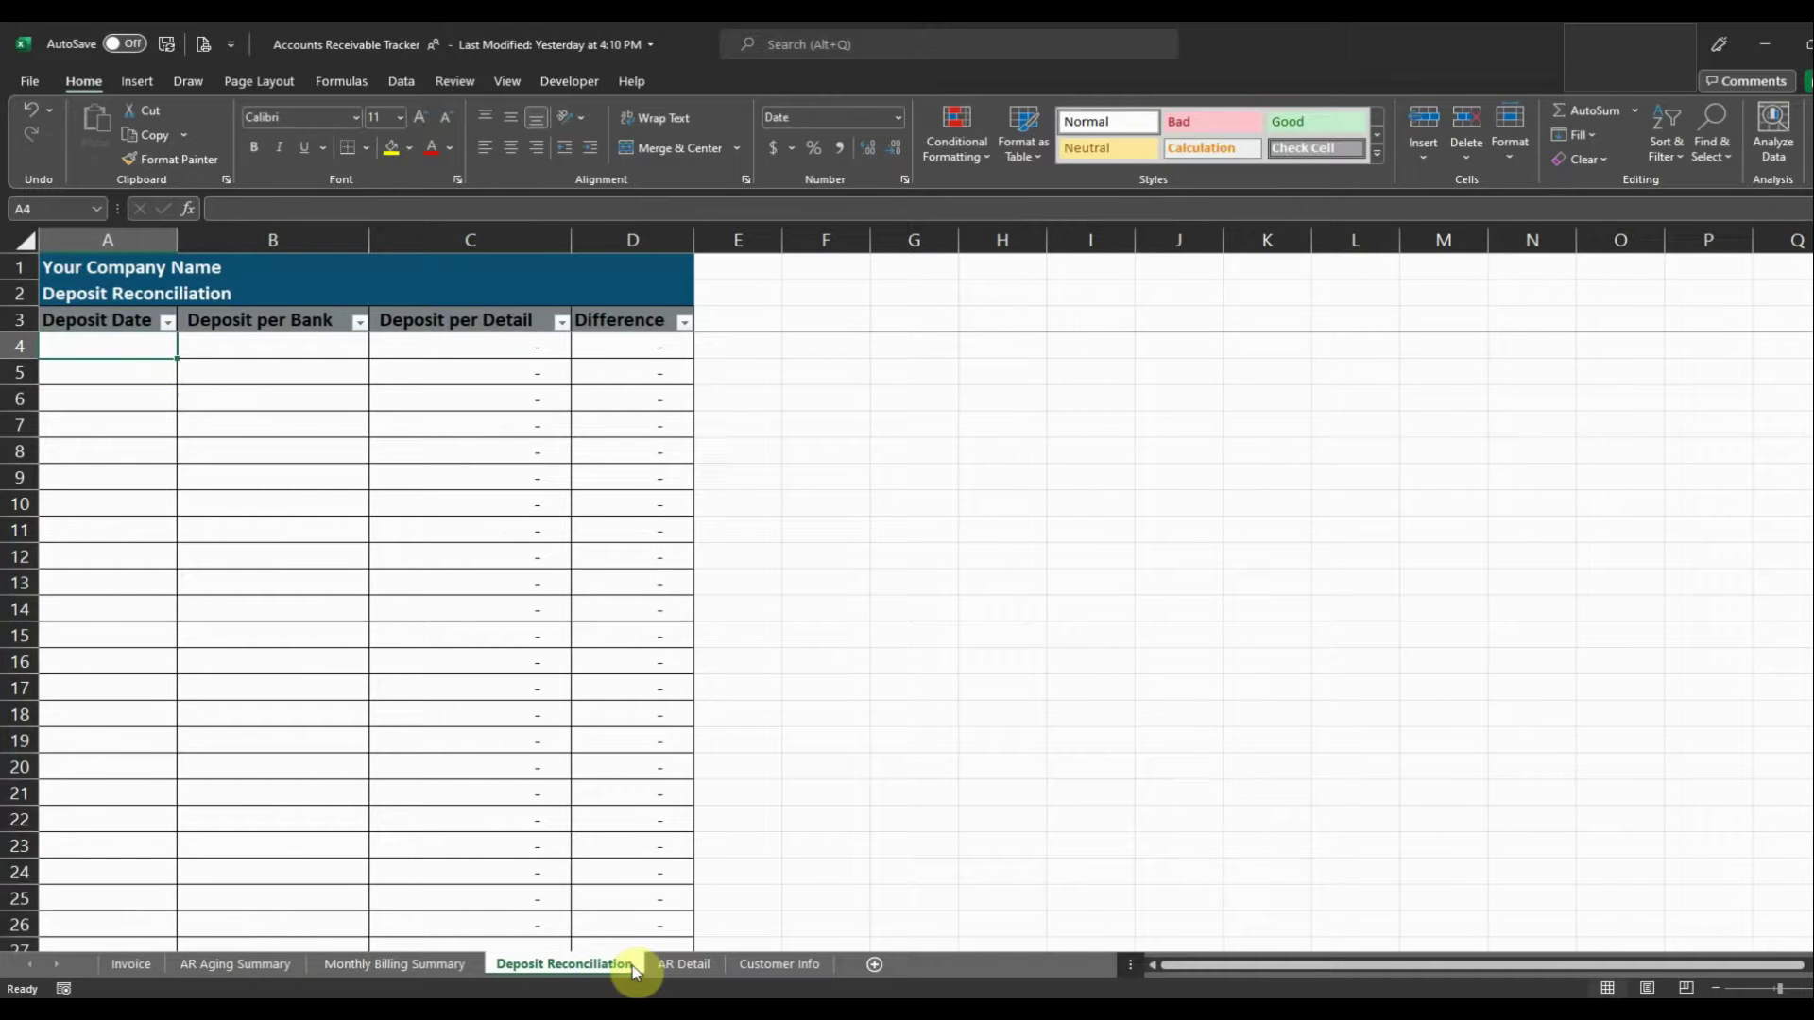
key(alt+Tab)
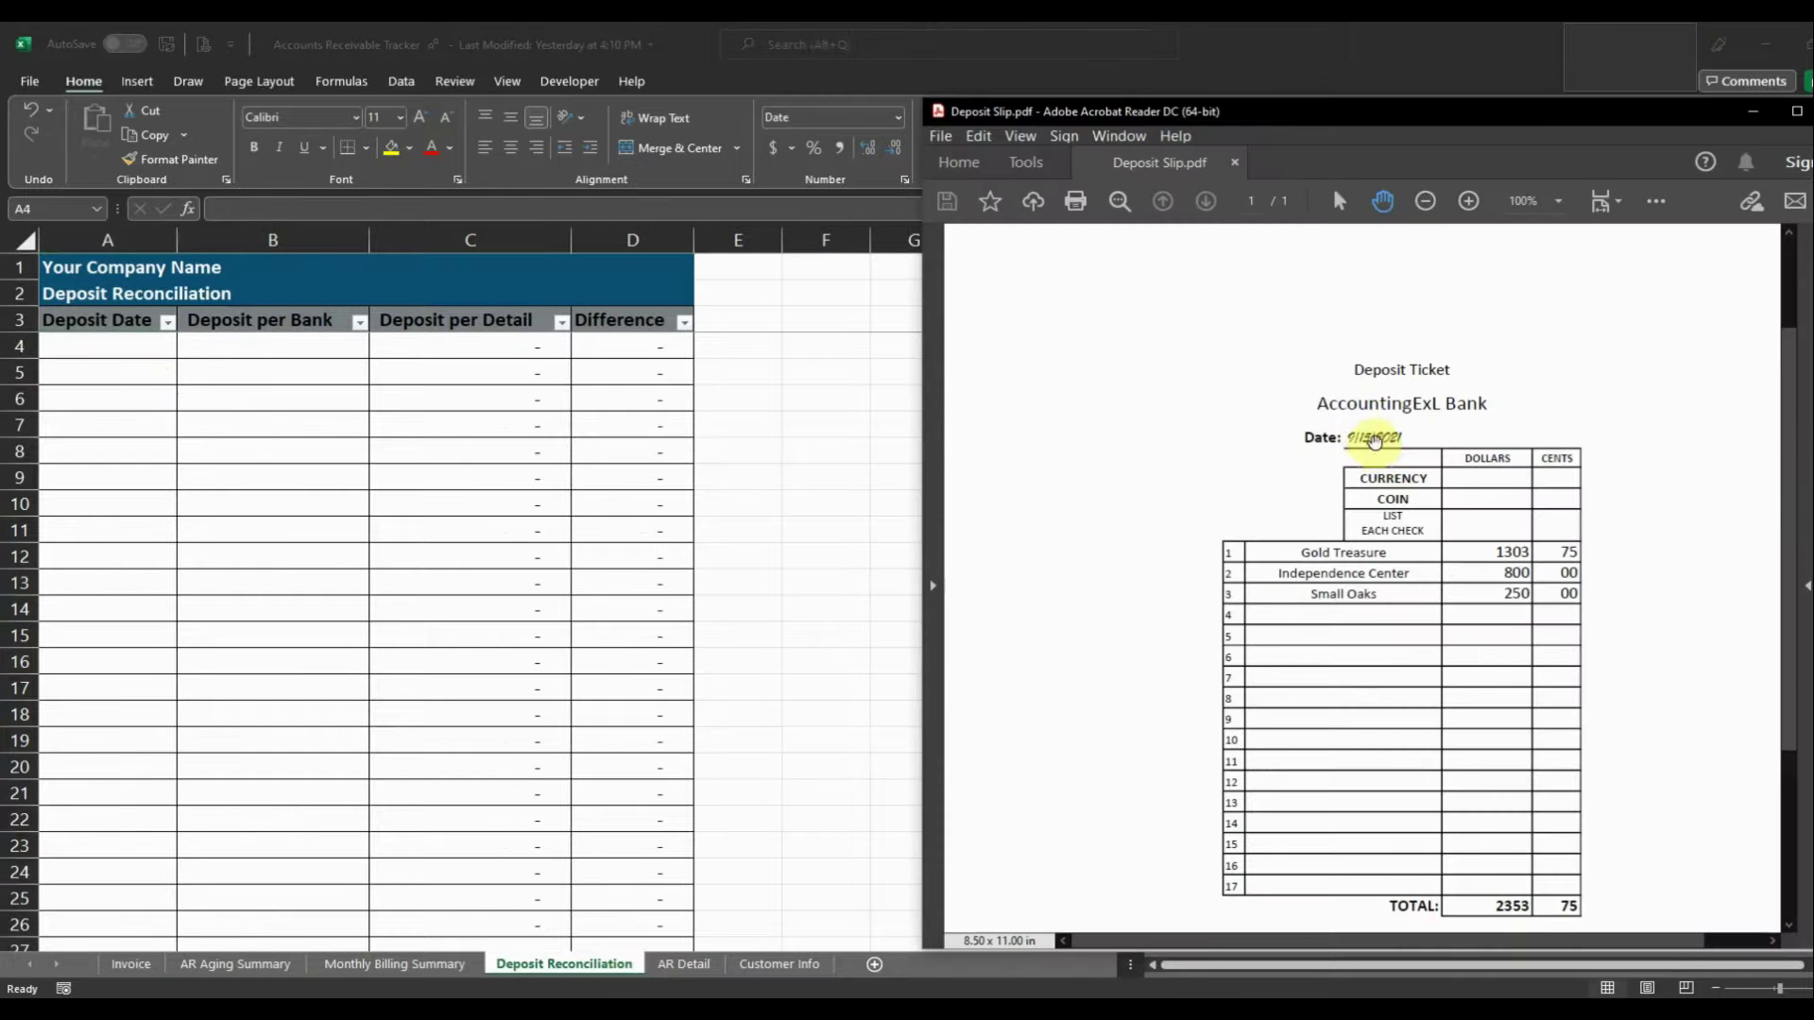
key(alt+Tab)
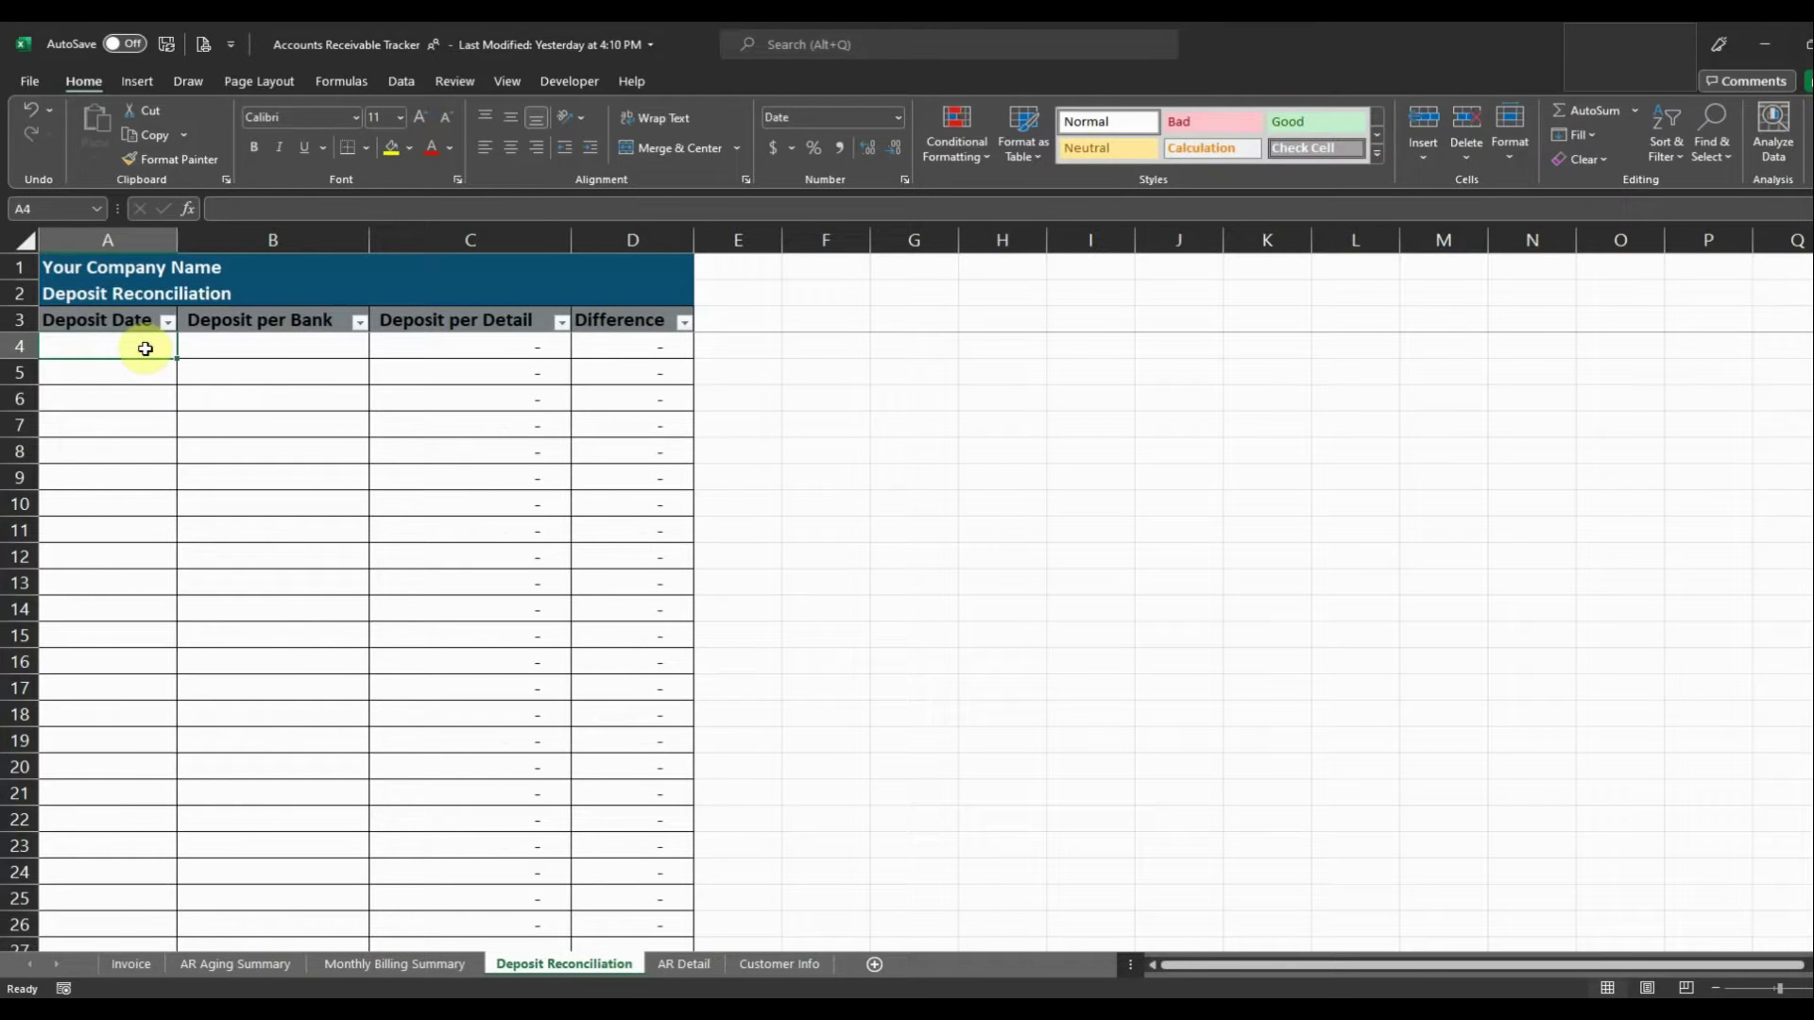
text(9/15/2021)
key(Return)
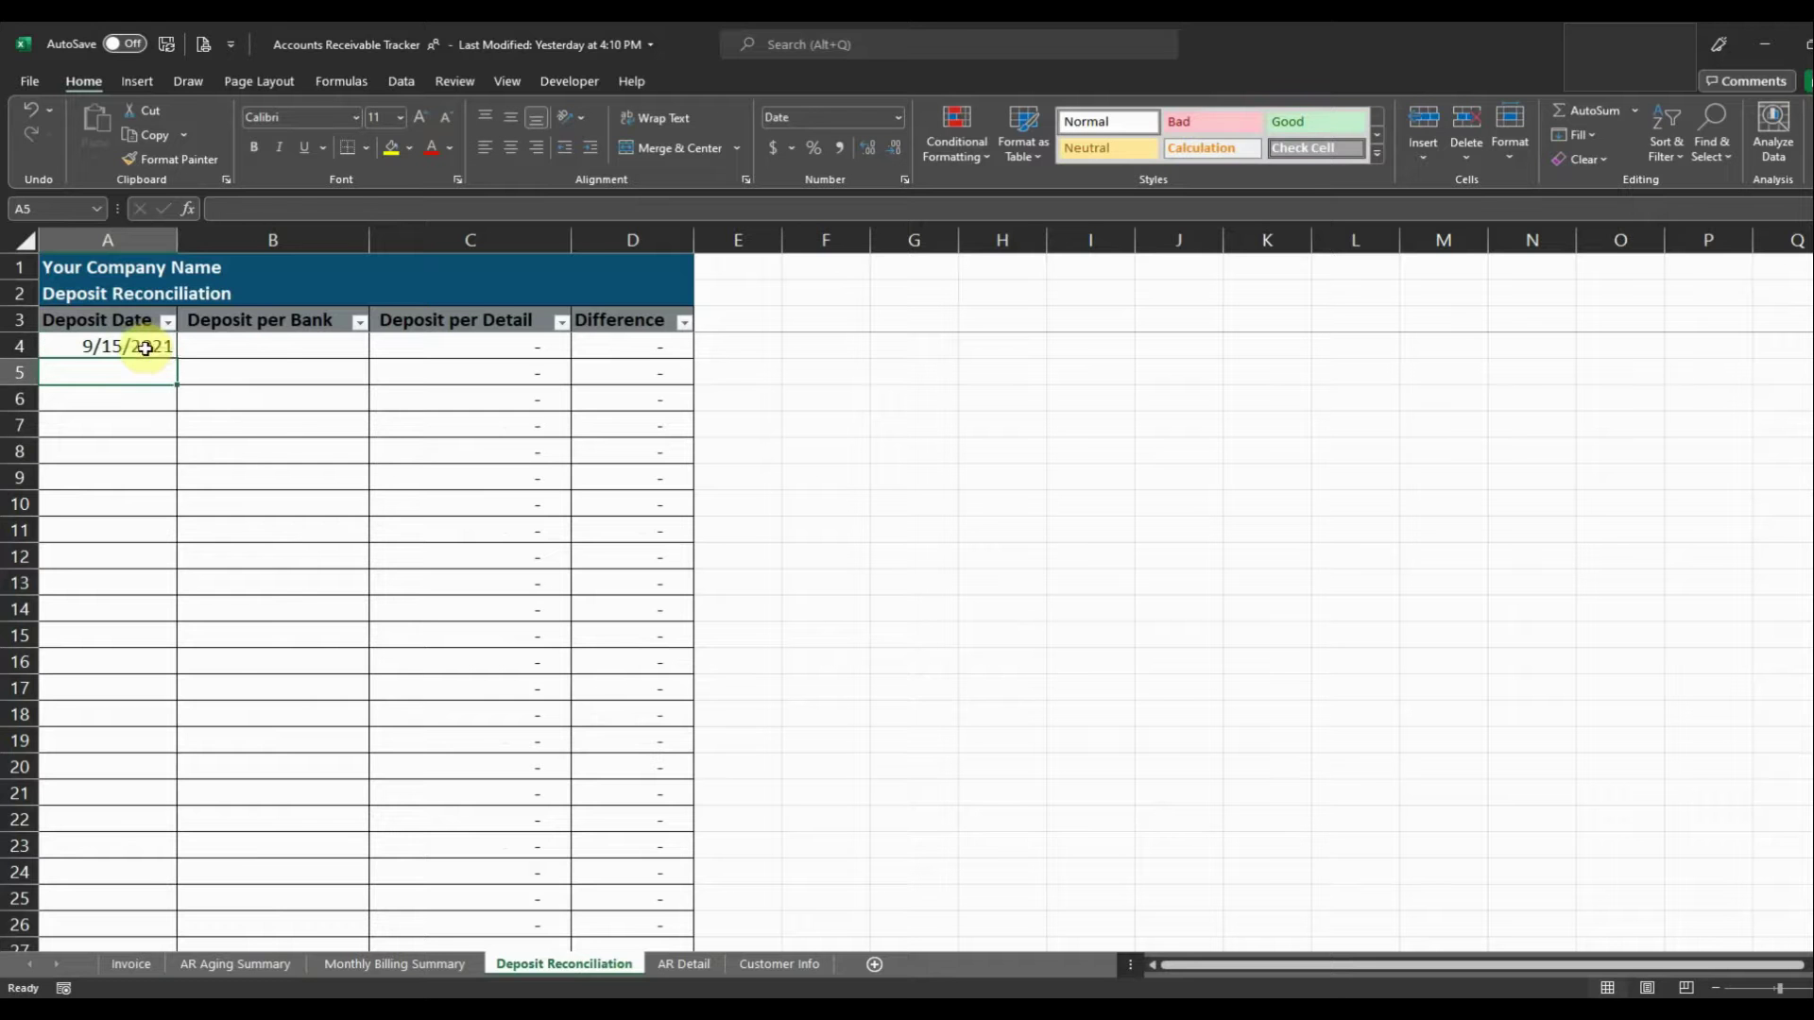
Enter the bank deposit total of 2,353.75 in B4 from the deposit slip.
click(230, 347)
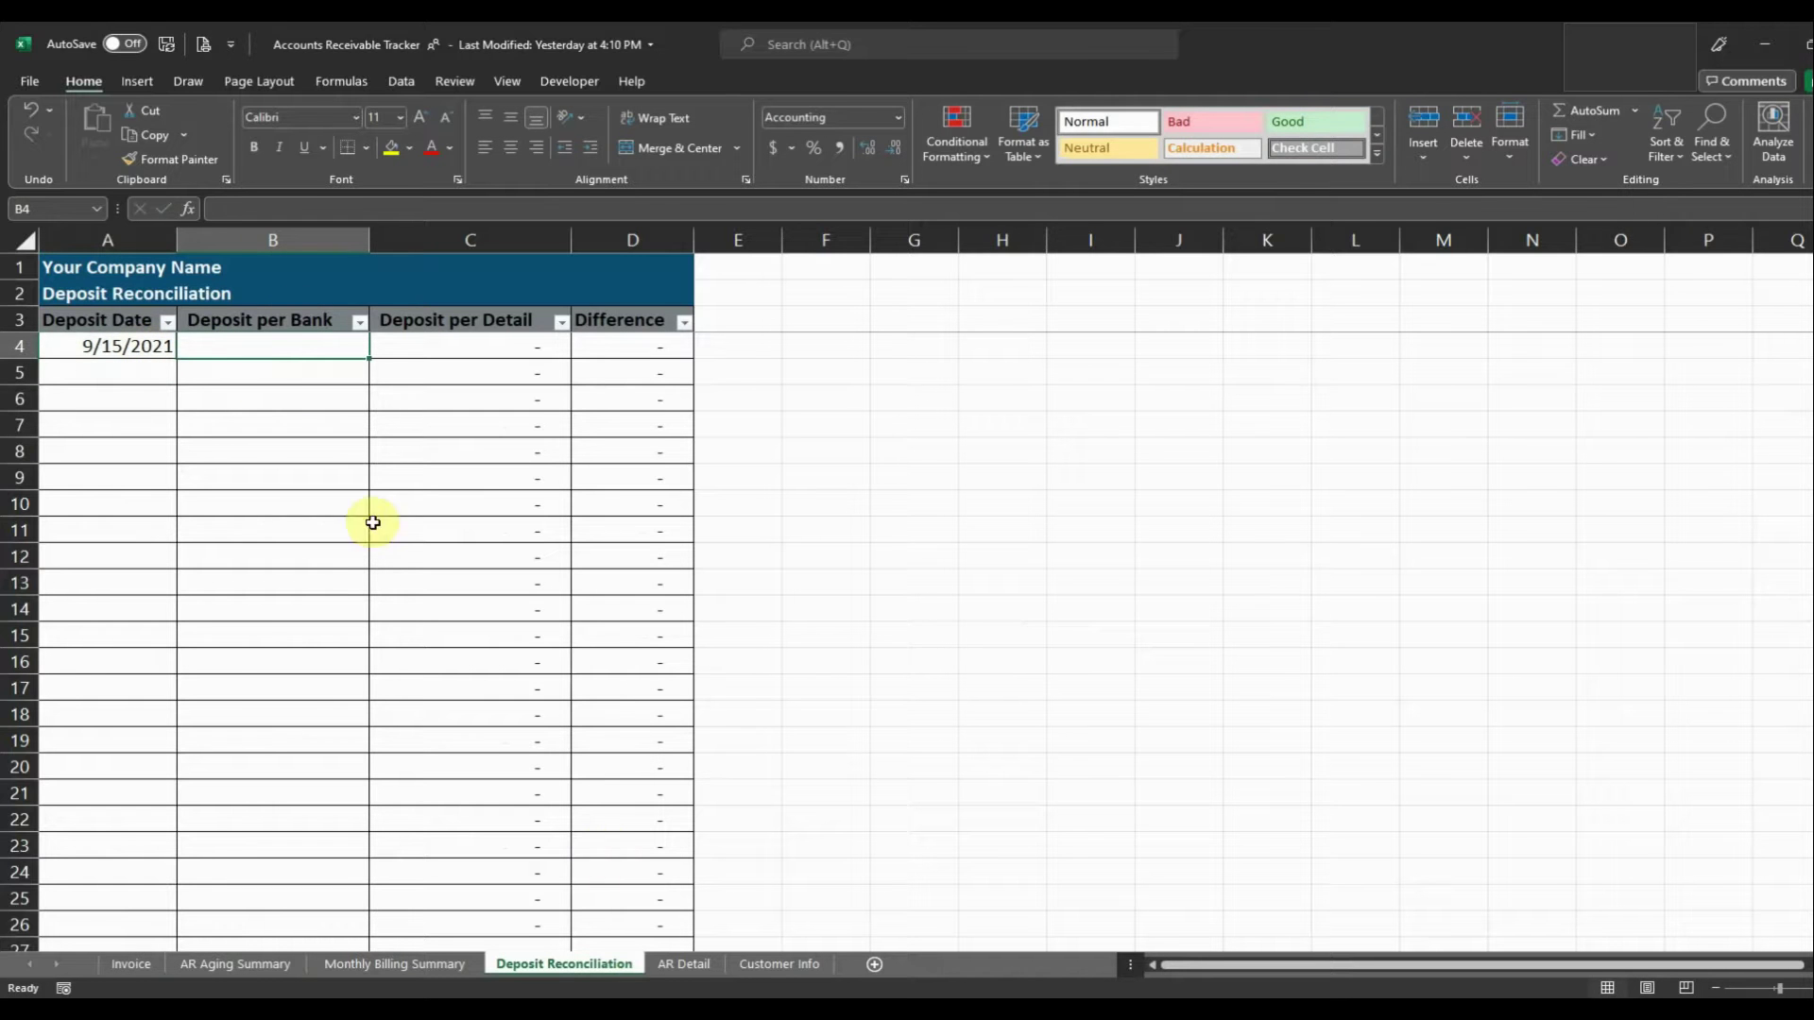
click(621, 1000)
scroll(1239, 700, down, 1)
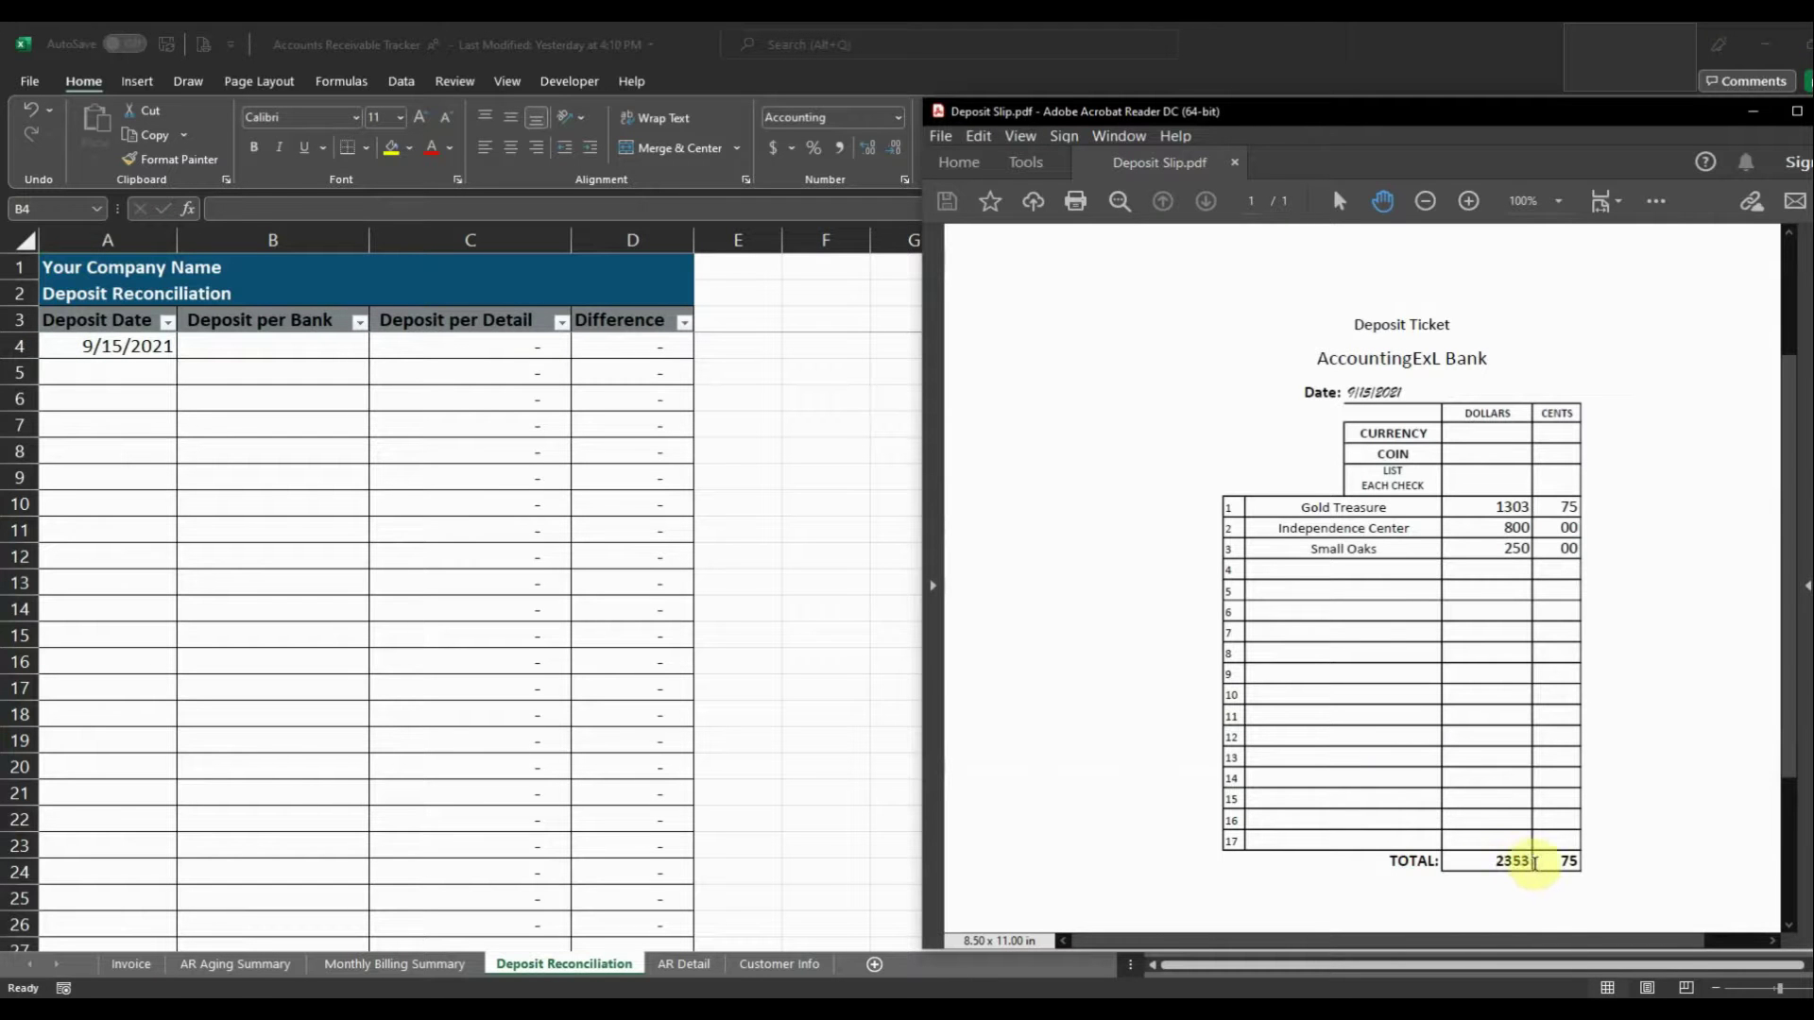
click(293, 349)
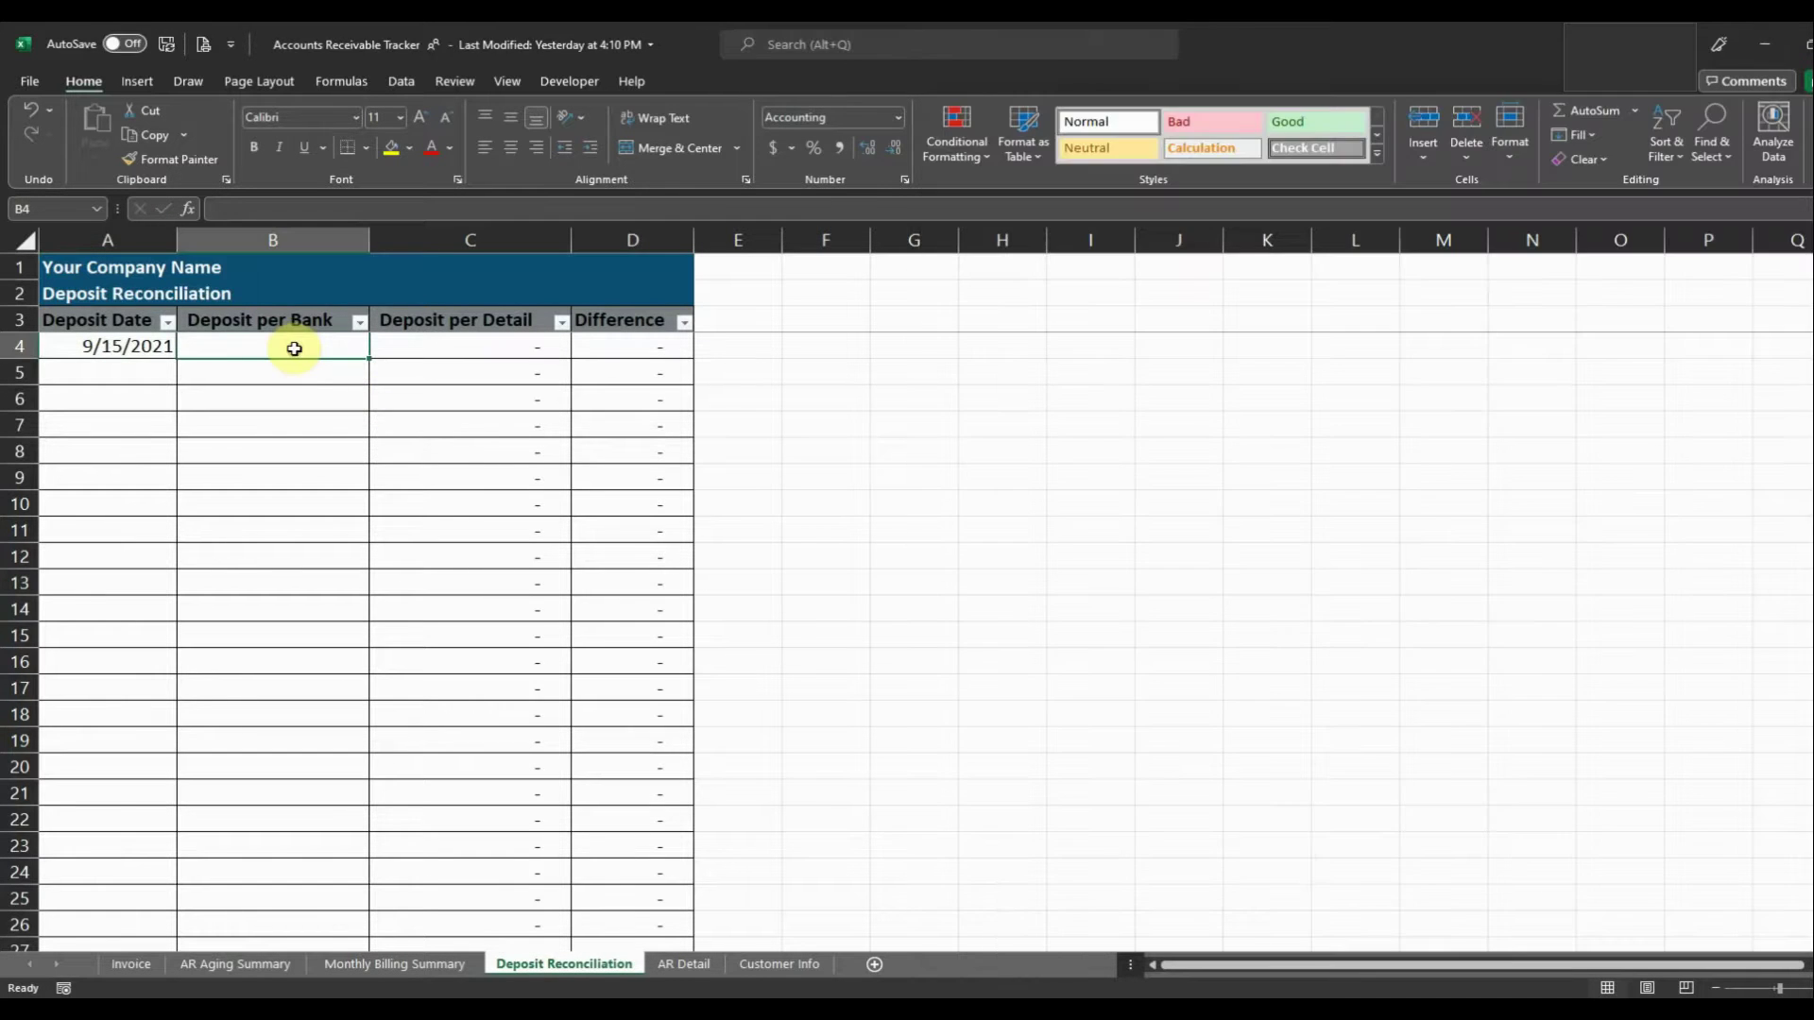
text(2353.)
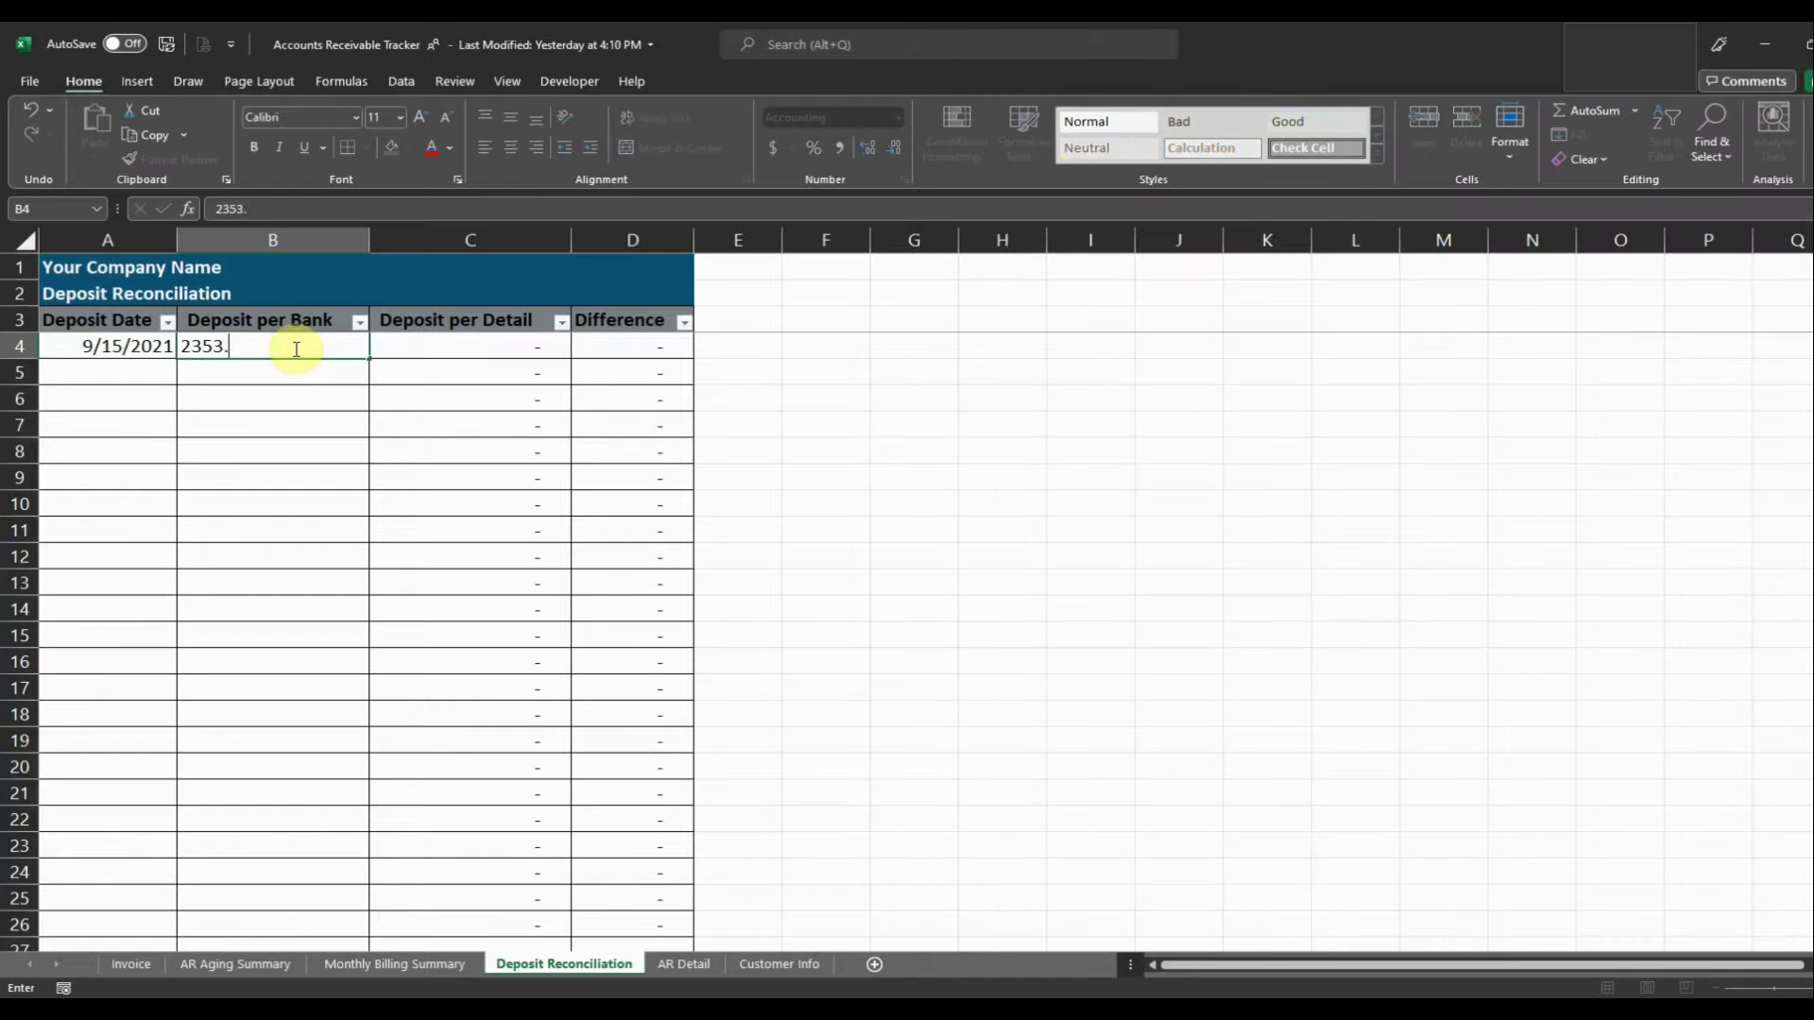
key(Return)
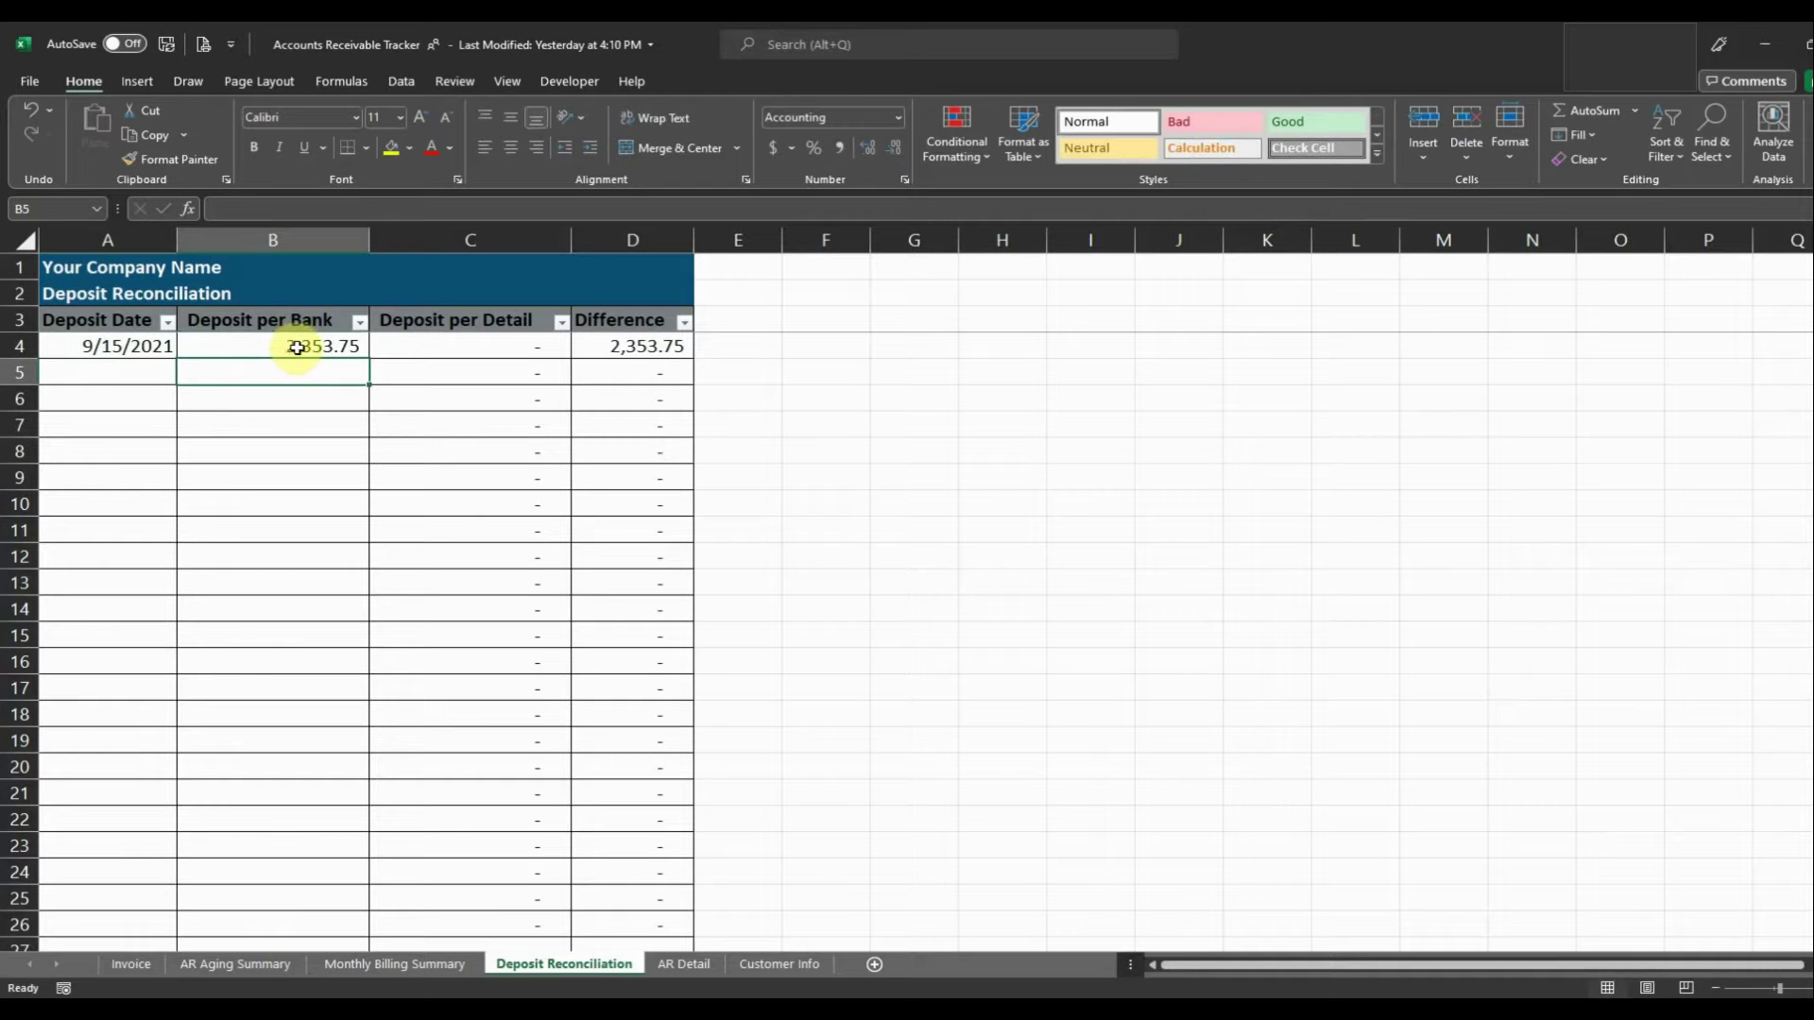
Mark invoice 1001 paid on 9/15/2021 for 250.00 on the AR Detail ledger.
click(680, 965)
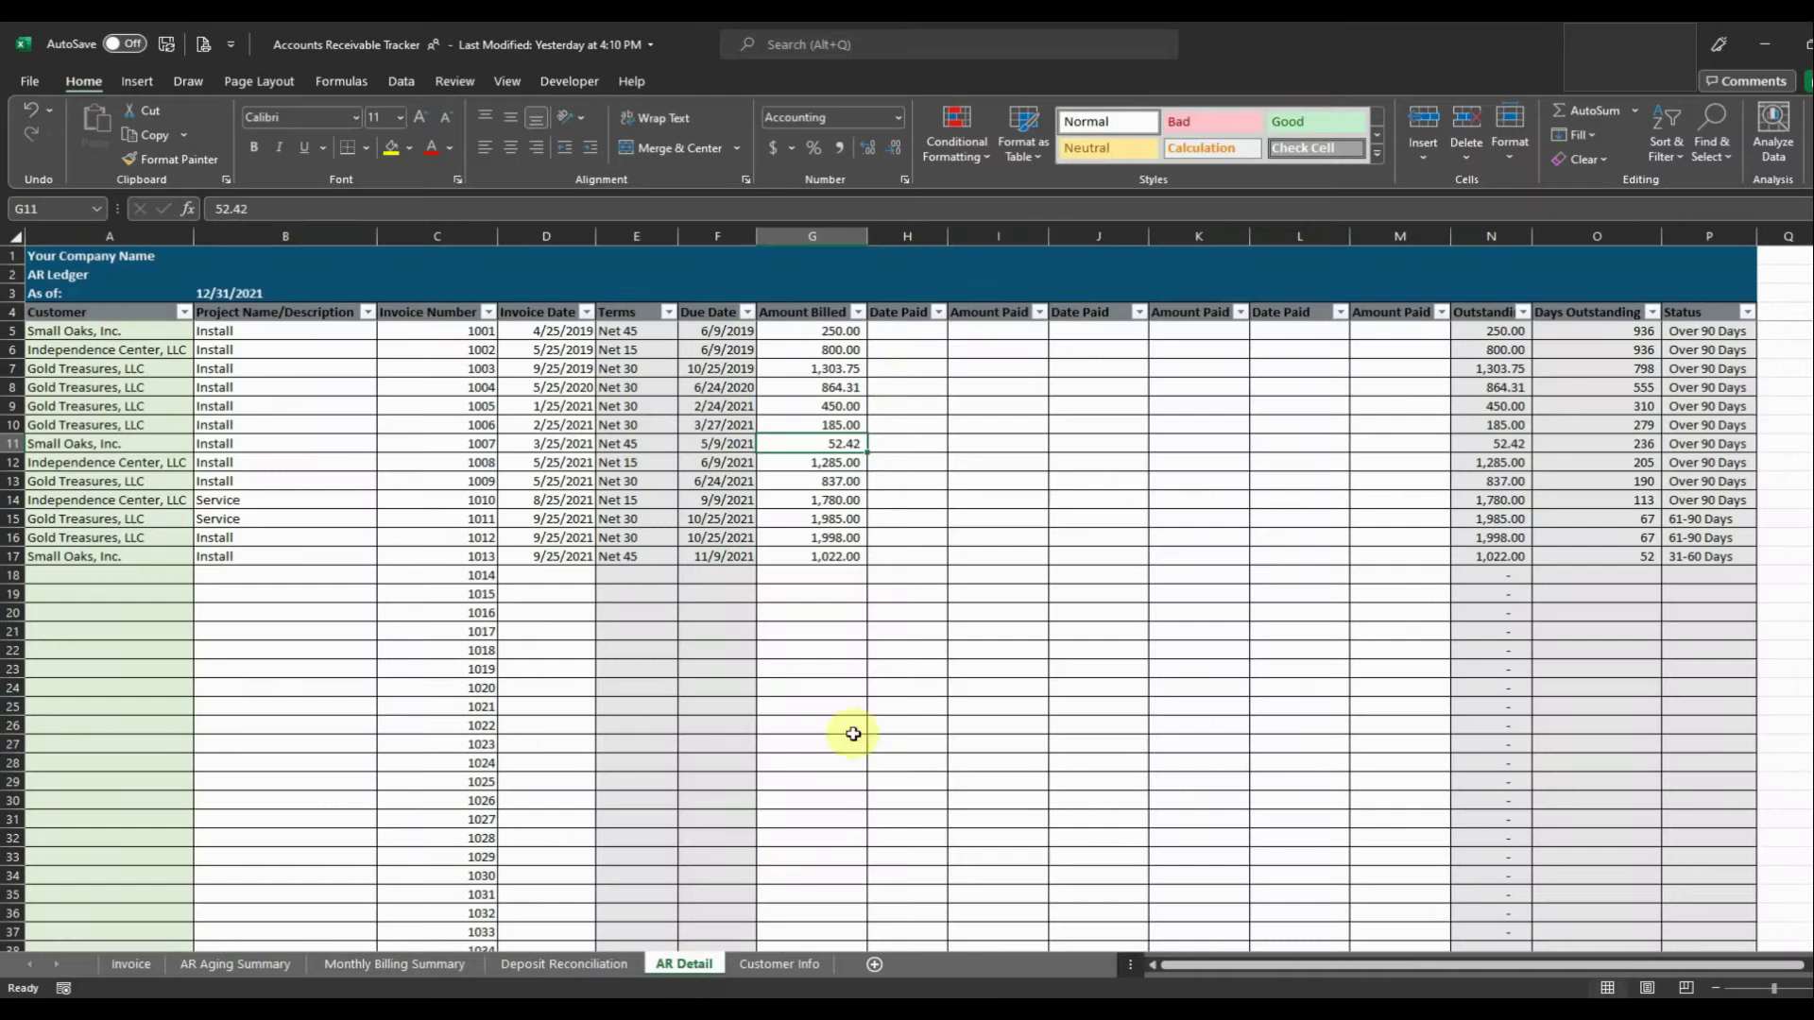
click(894, 386)
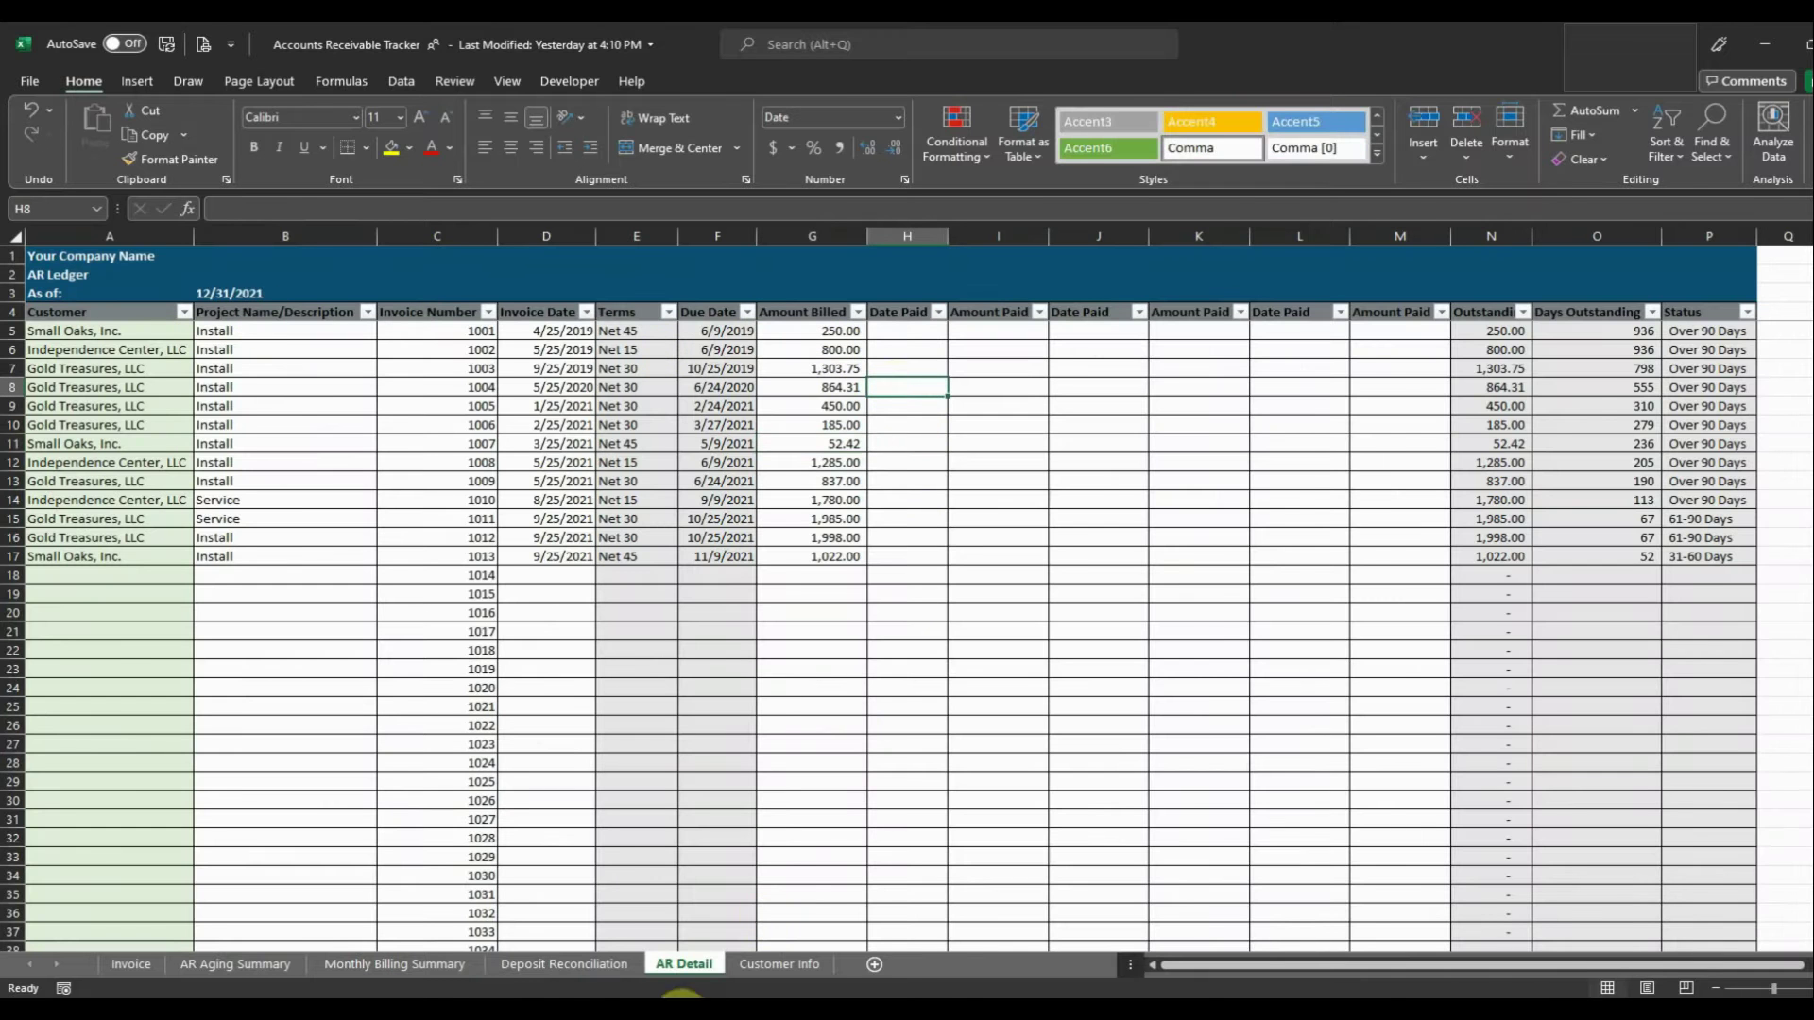
key(alt+Tab)
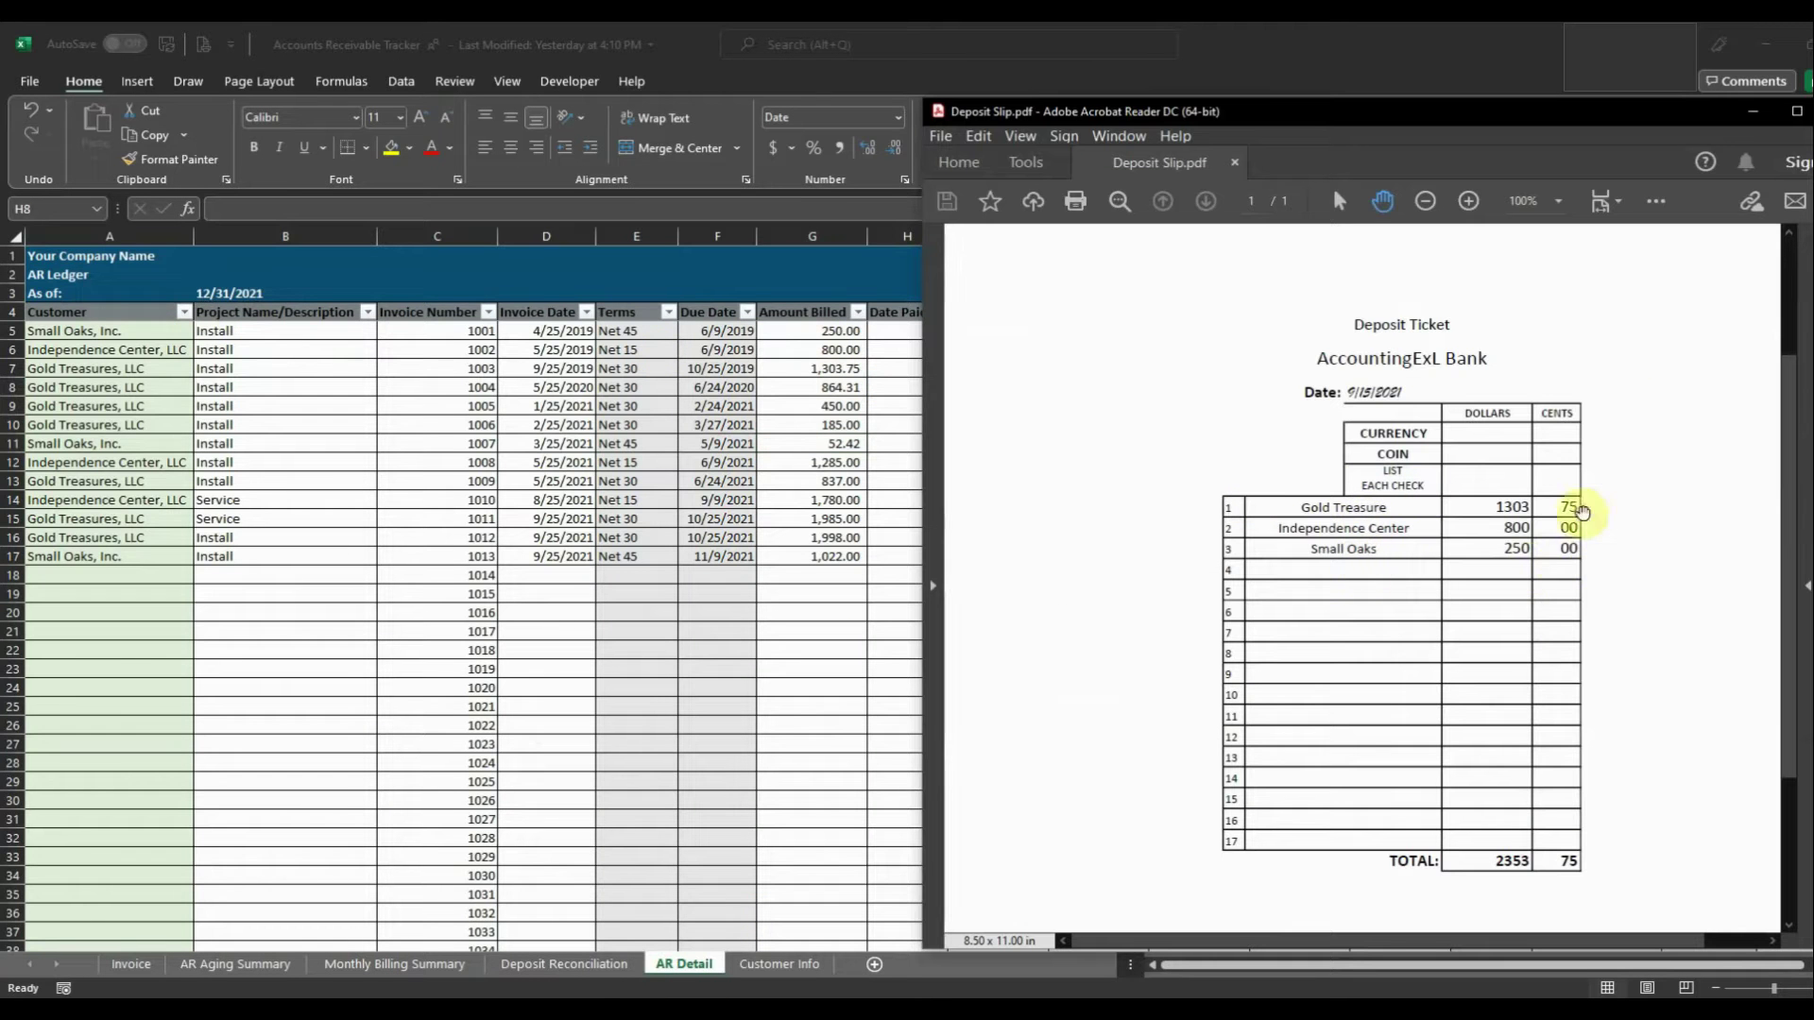
click(1755, 108)
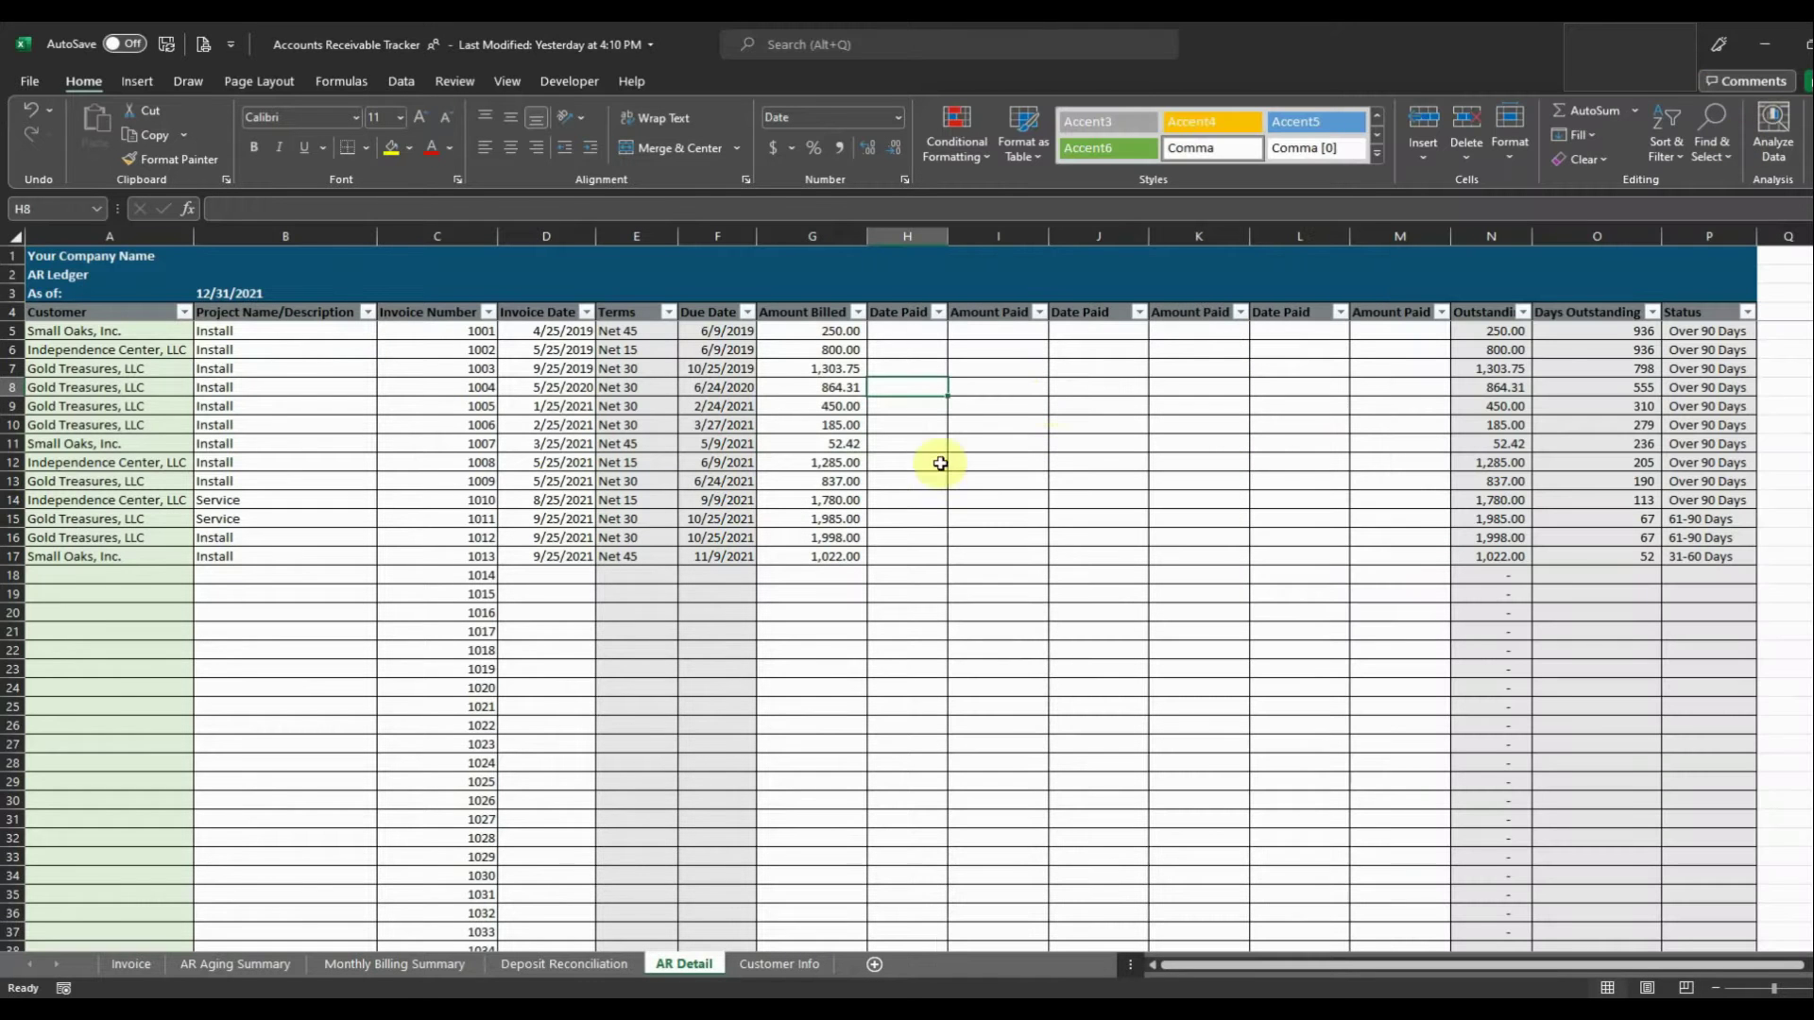
click(905, 333)
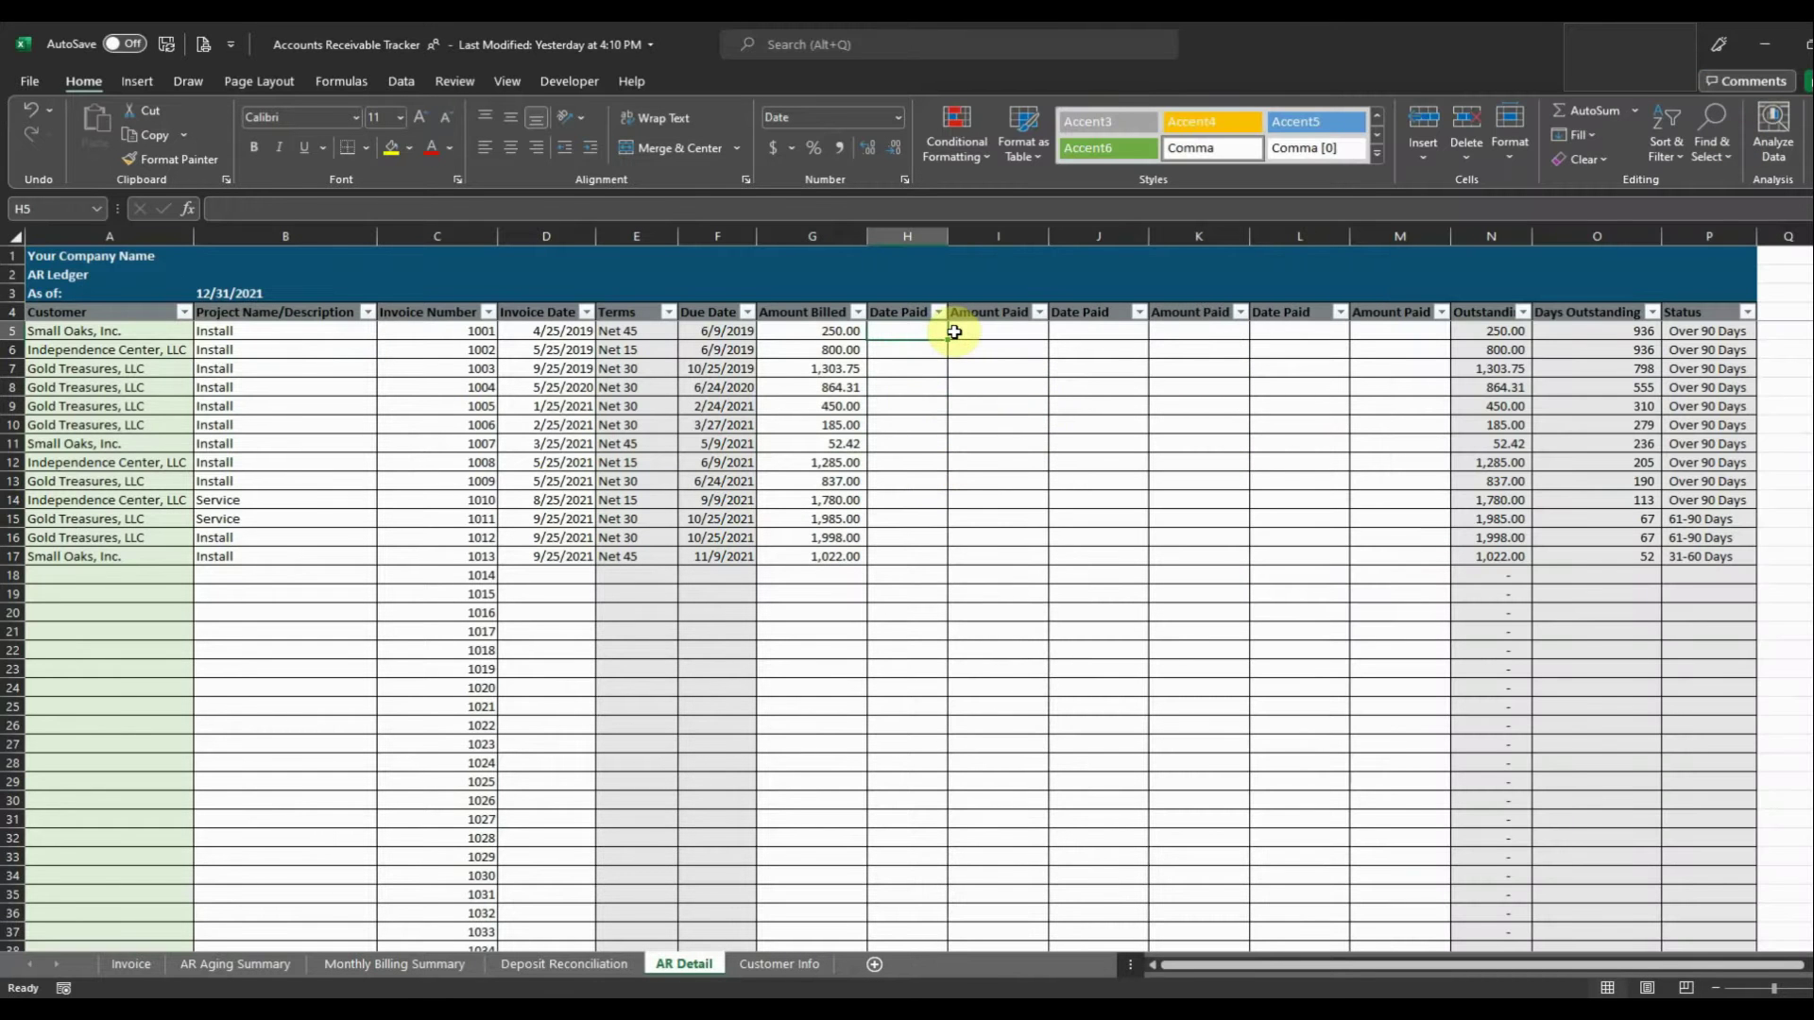
text(9/)
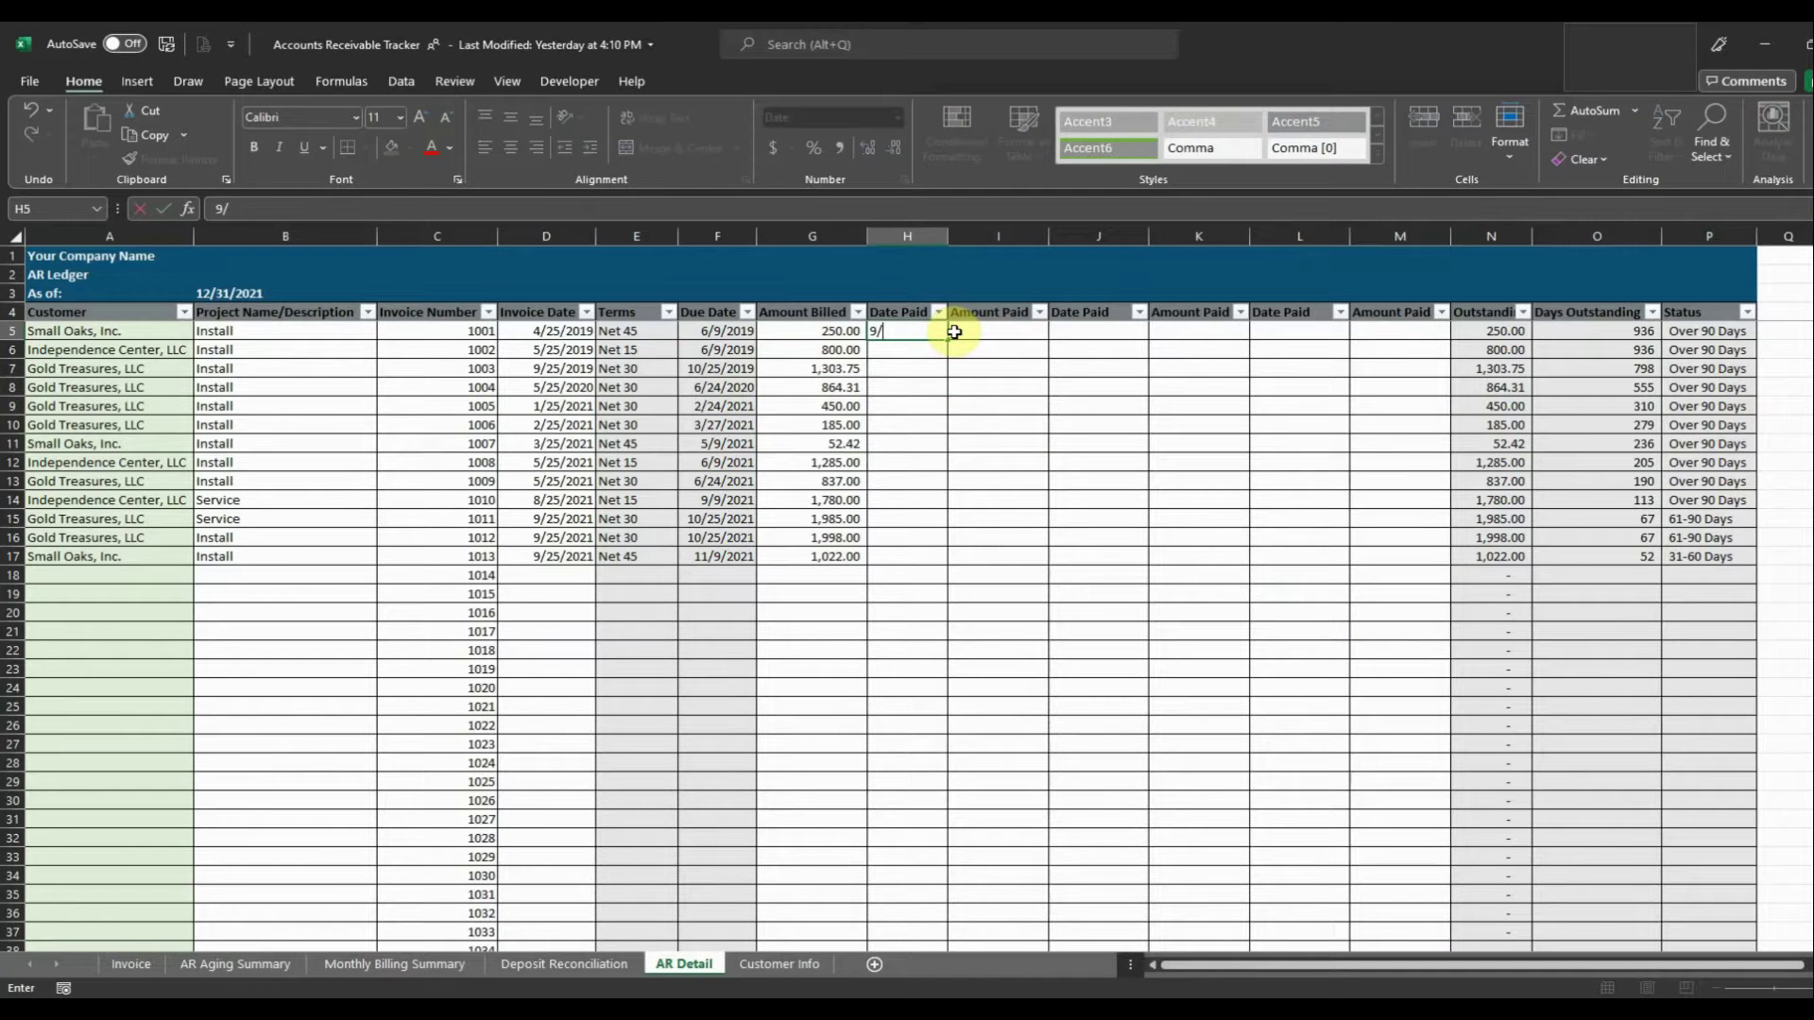
text(15/2021)
click(954, 331)
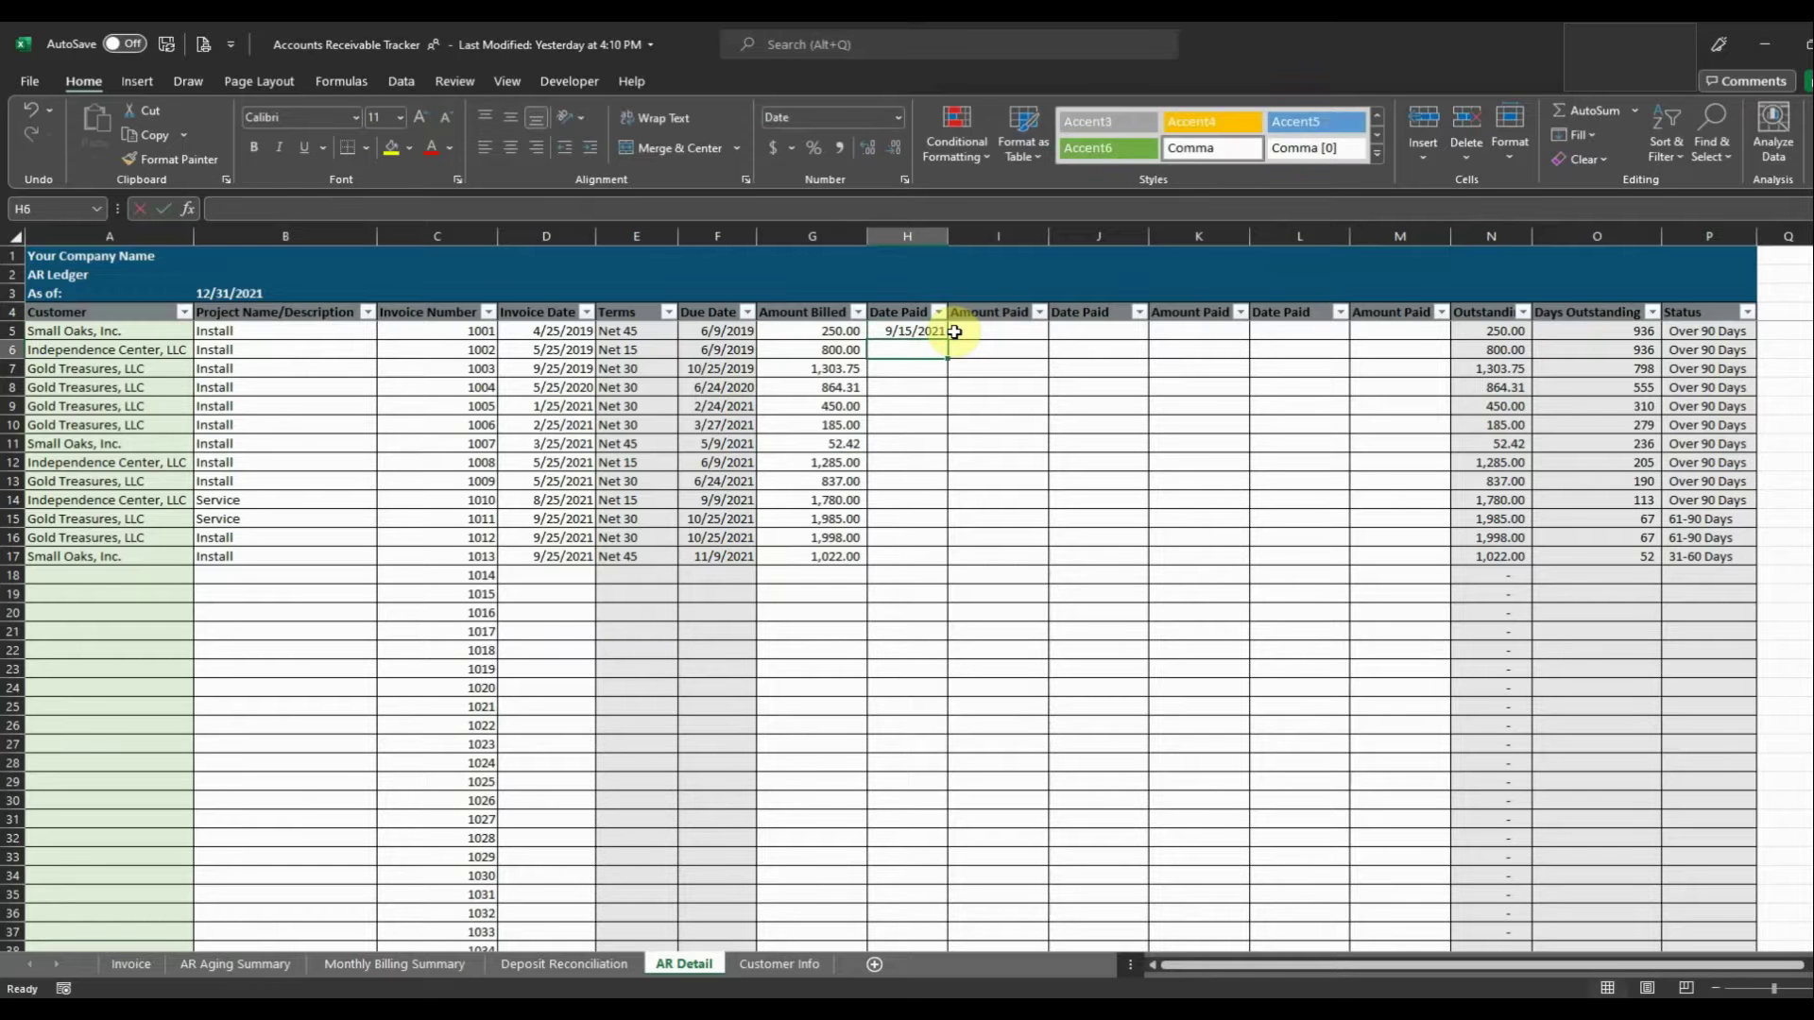
text(250)
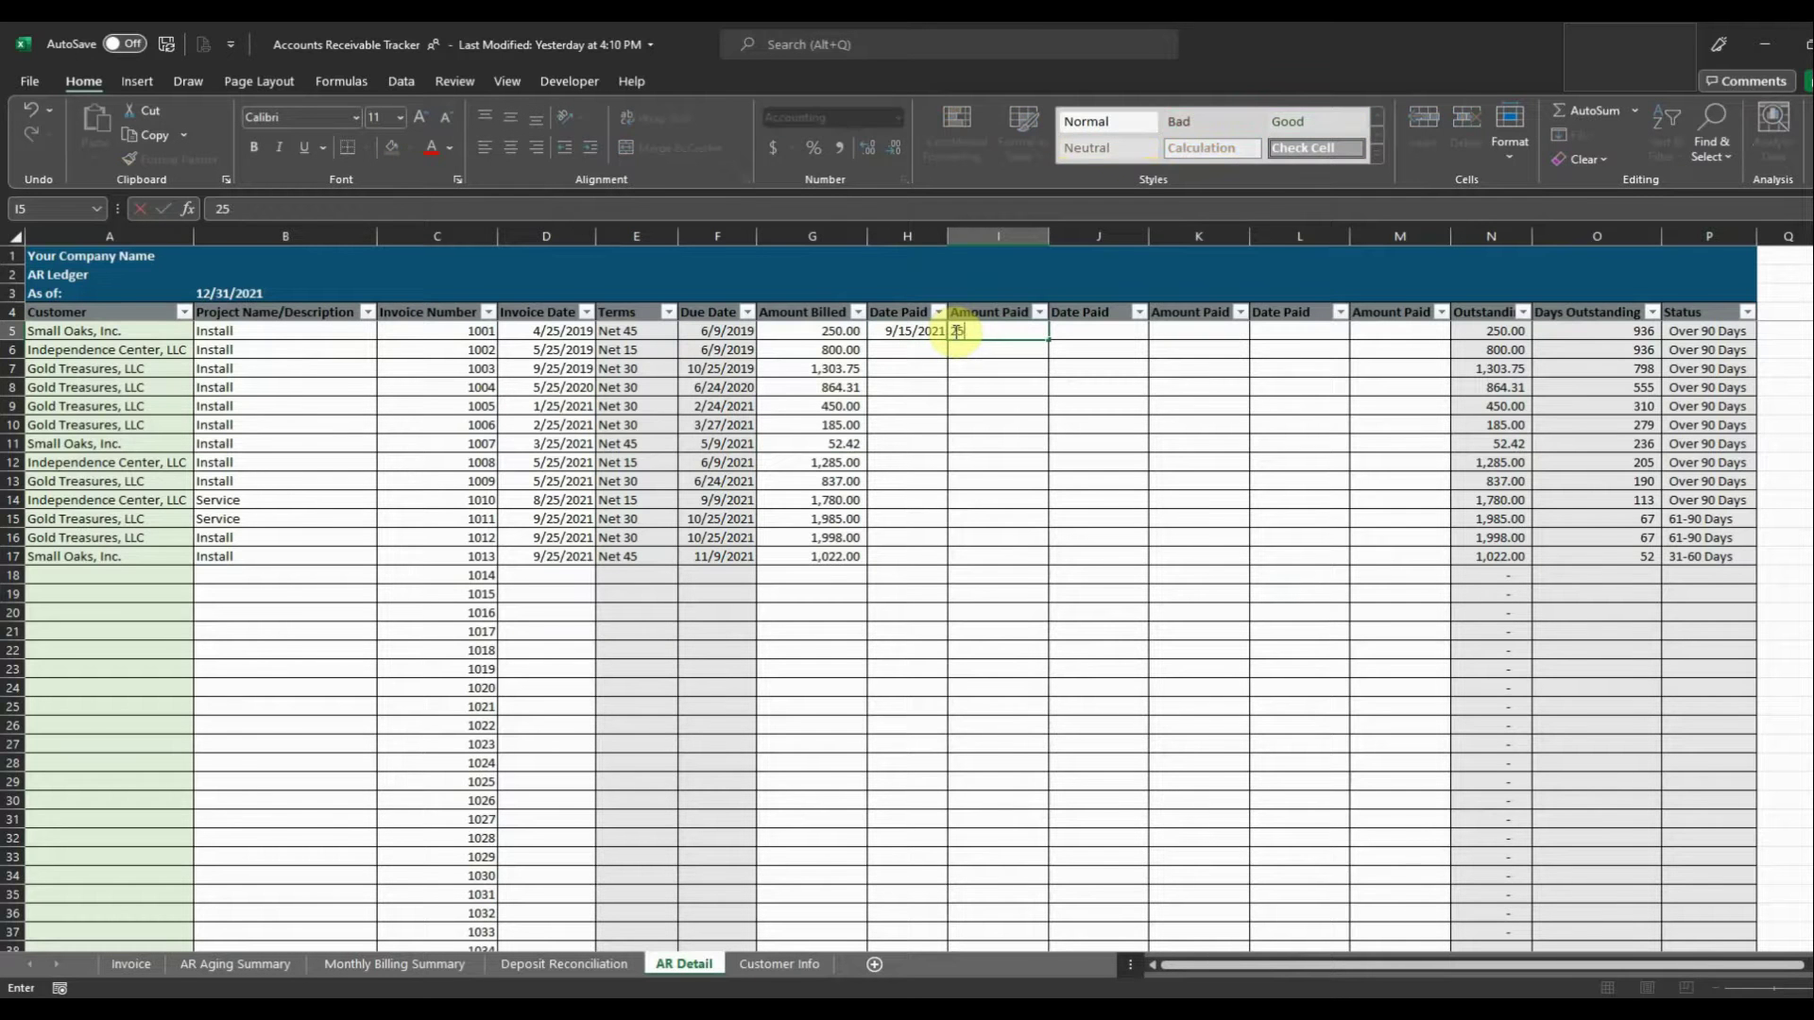
key(Return)
Mark invoice 1002 paid on 9/15/2021 for 800.00.
click(912, 351)
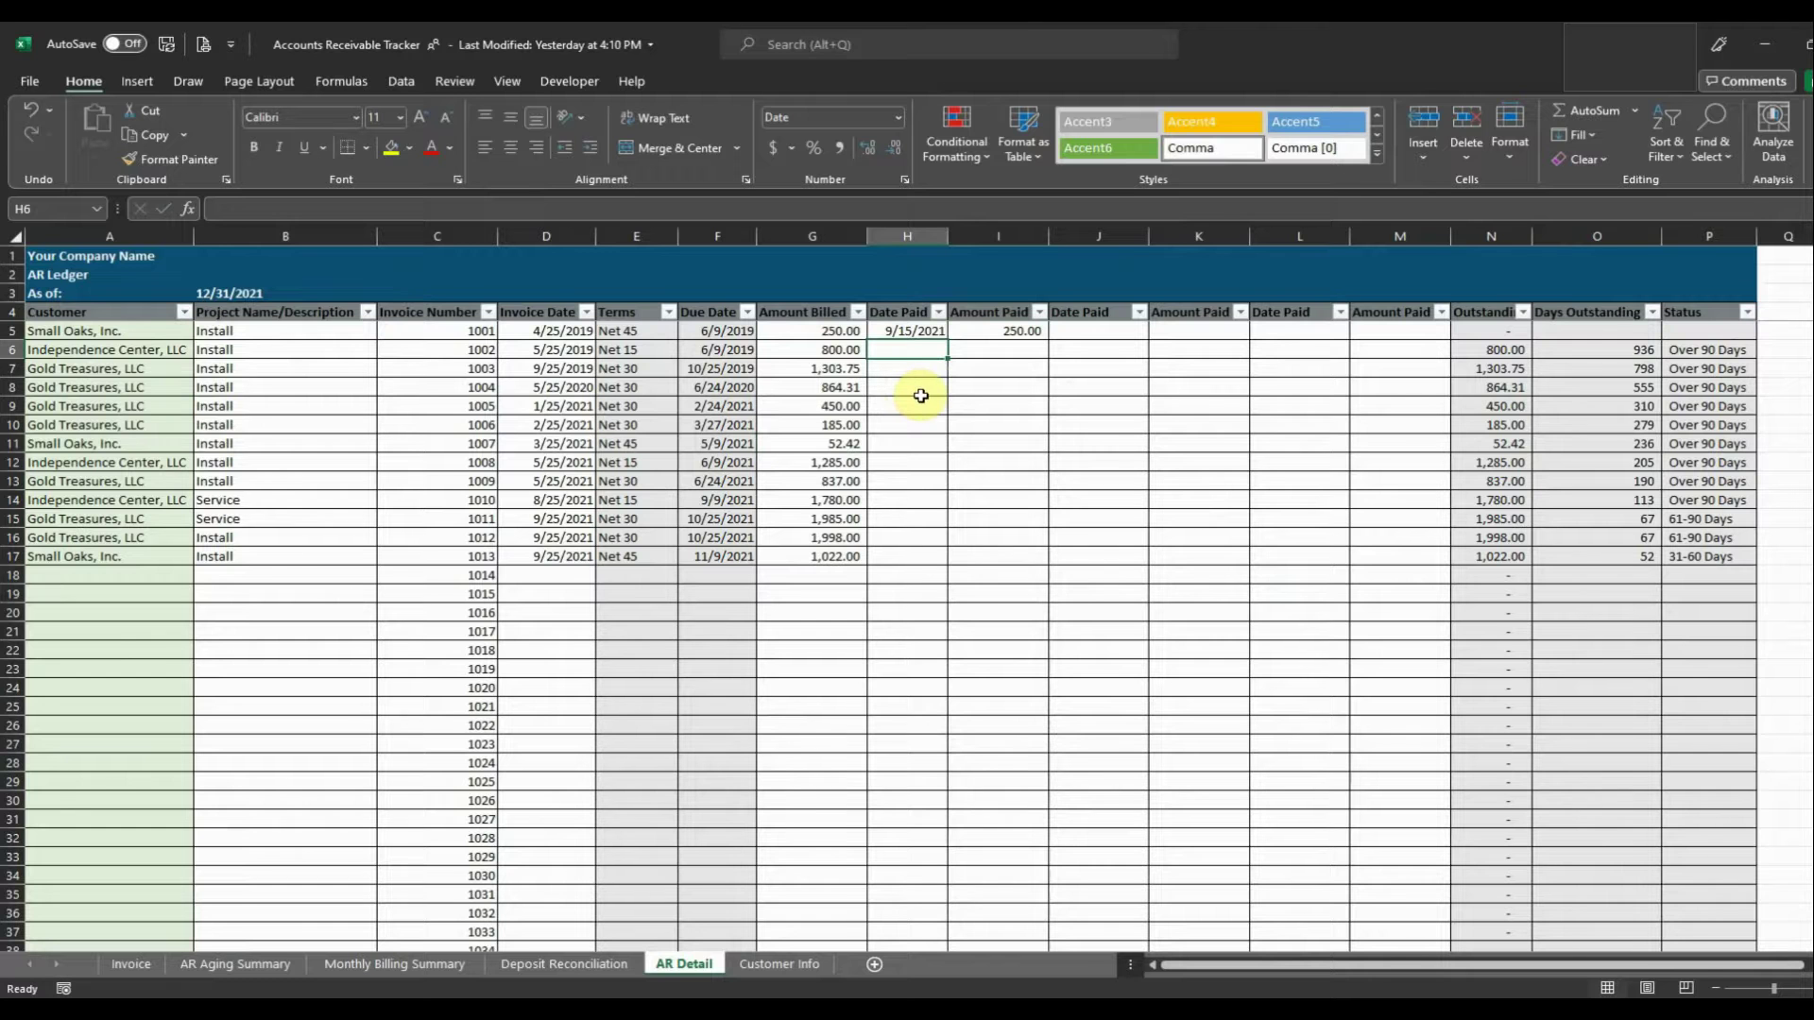
text(9/15/2021)
key(Return)
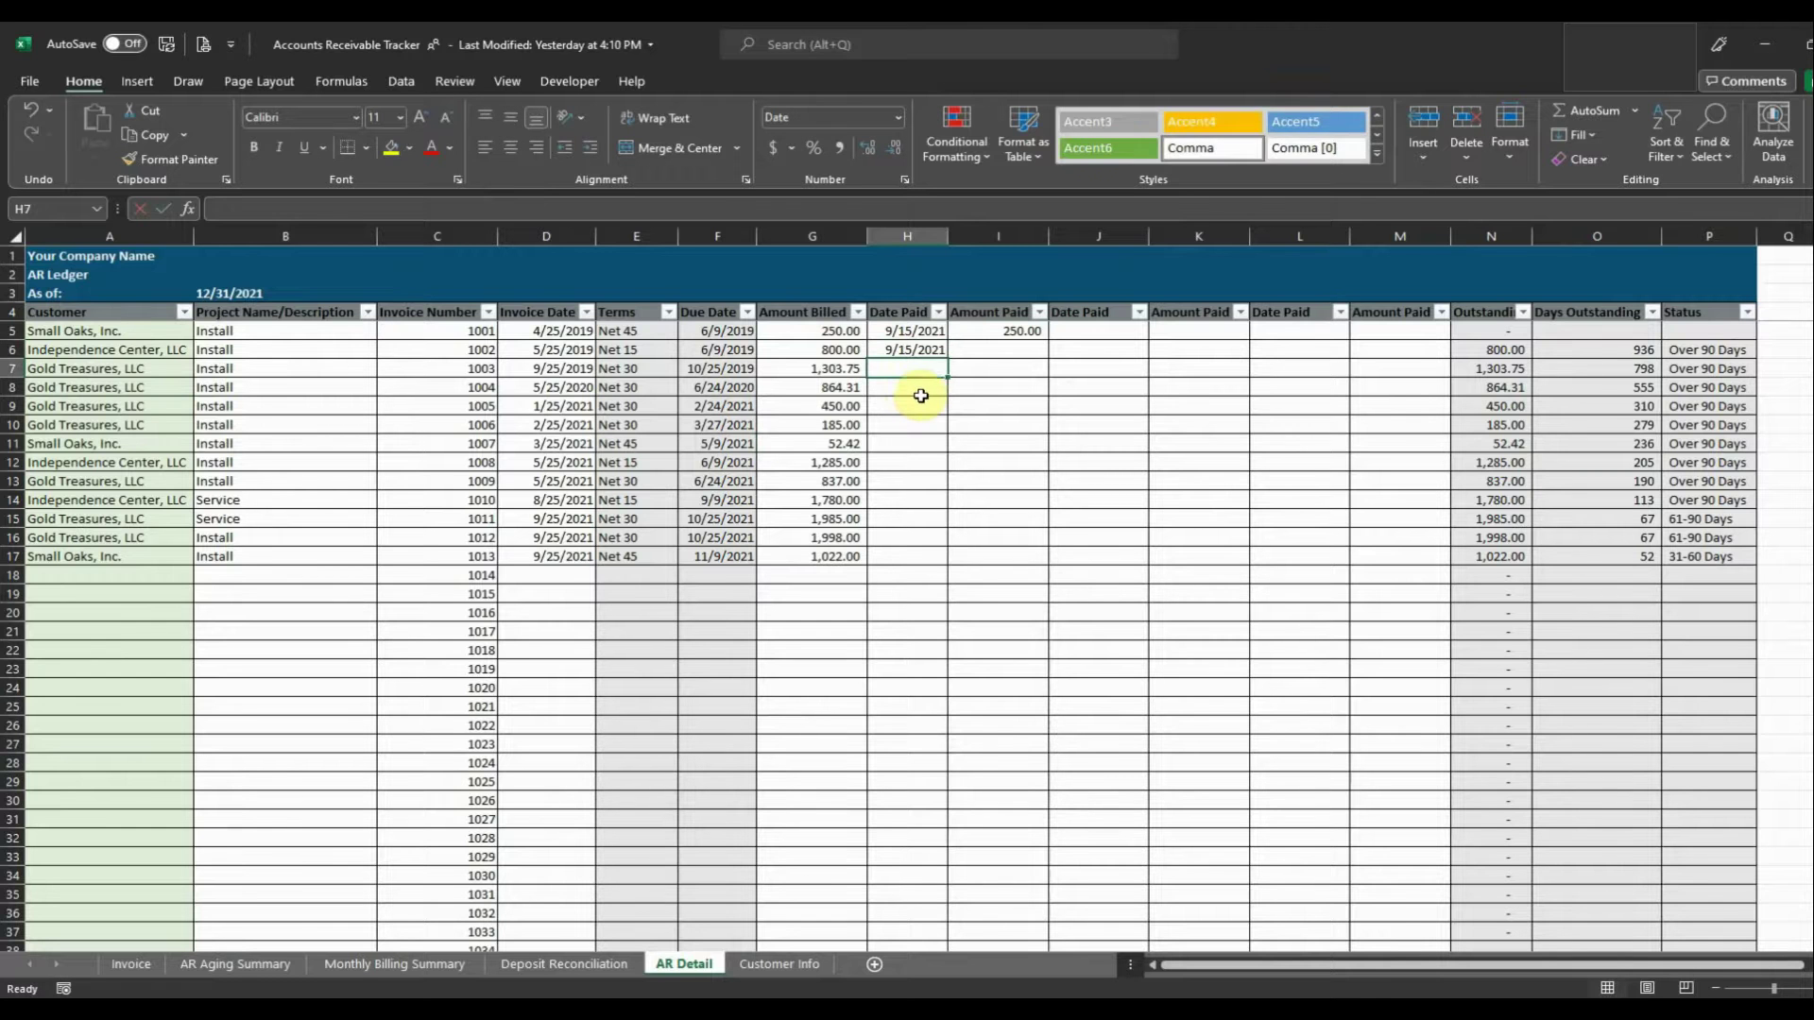
click(1001, 353)
text(800)
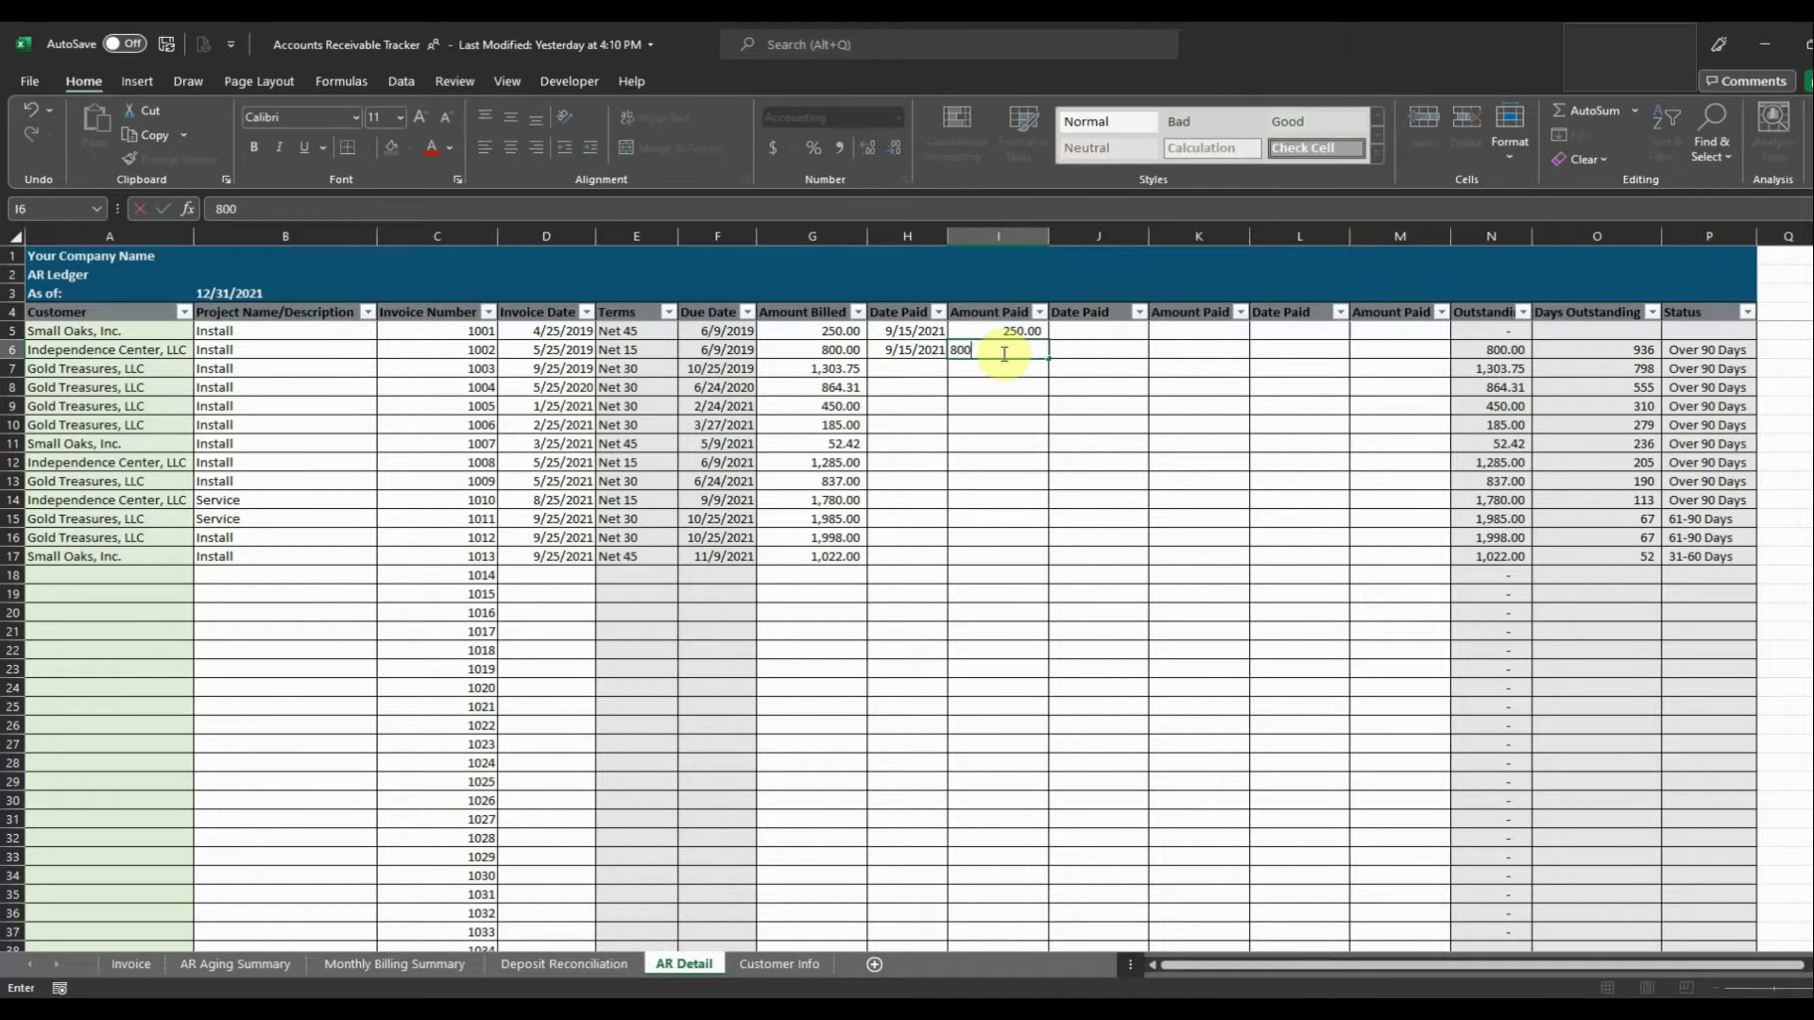
key(Return)
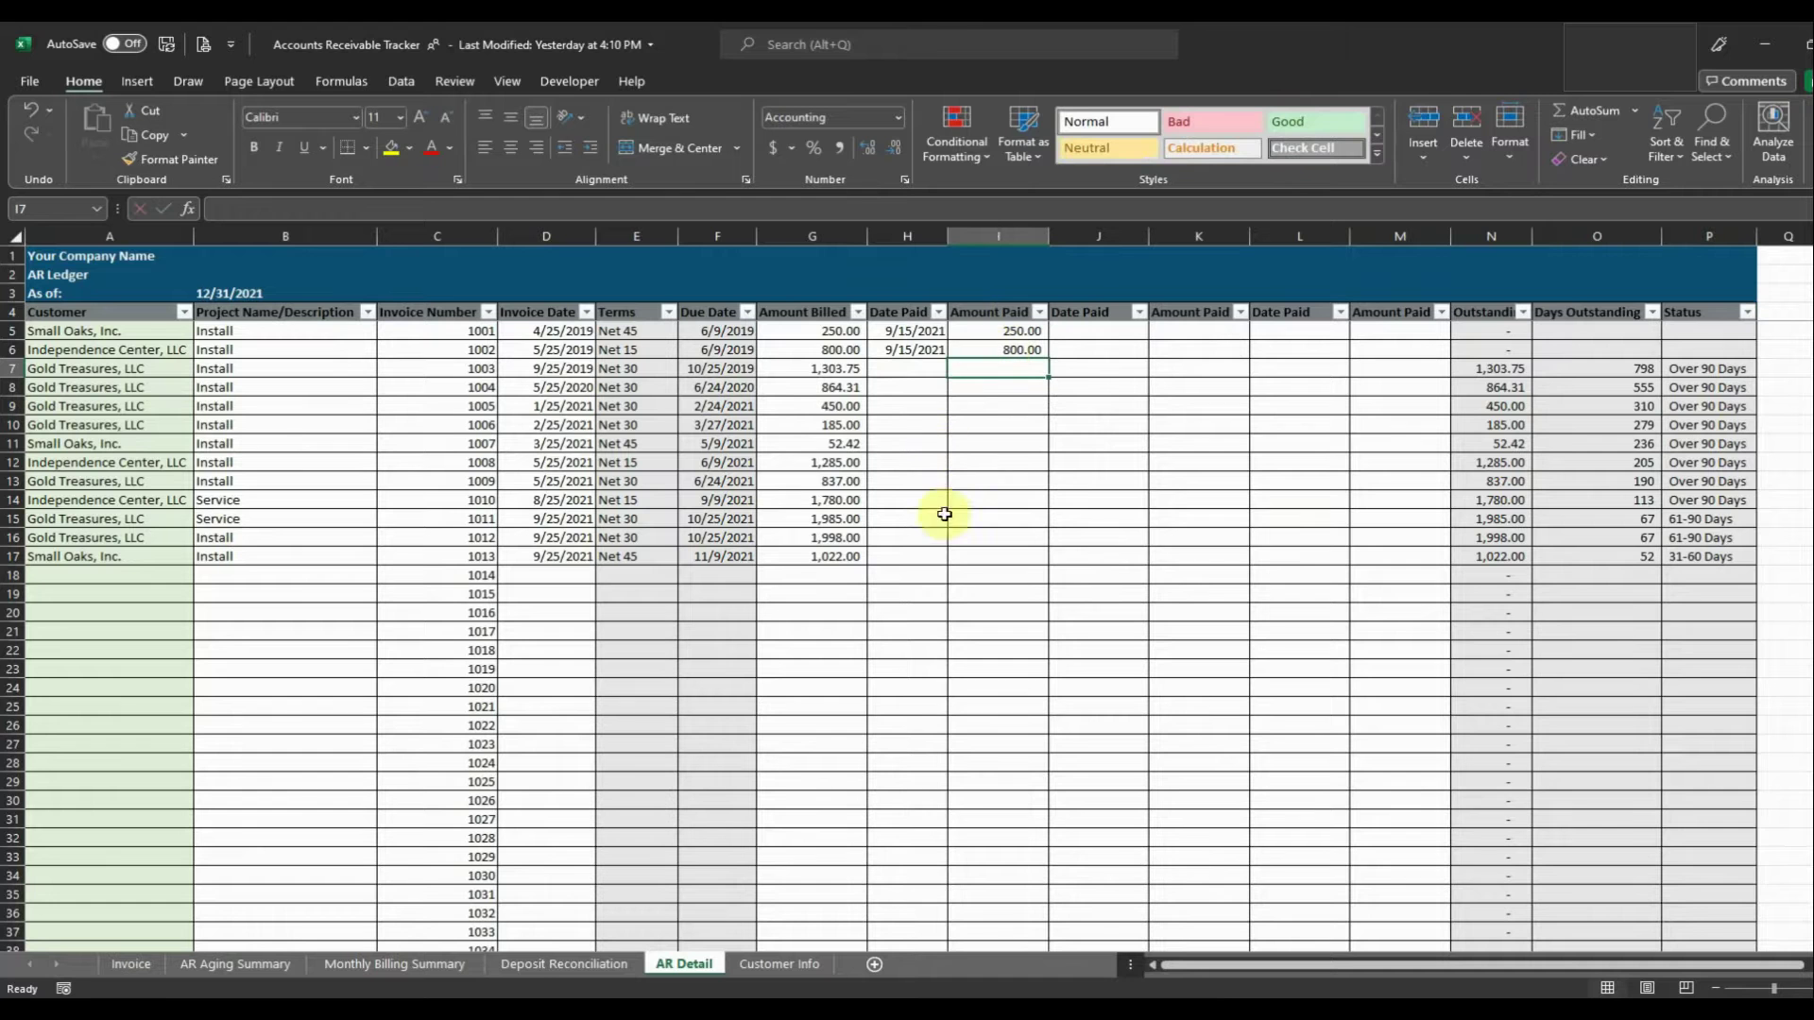
Record invoice 1003's 1,303.75 payment dated 9/15/2021, checking the deposit slip.
click(615, 997)
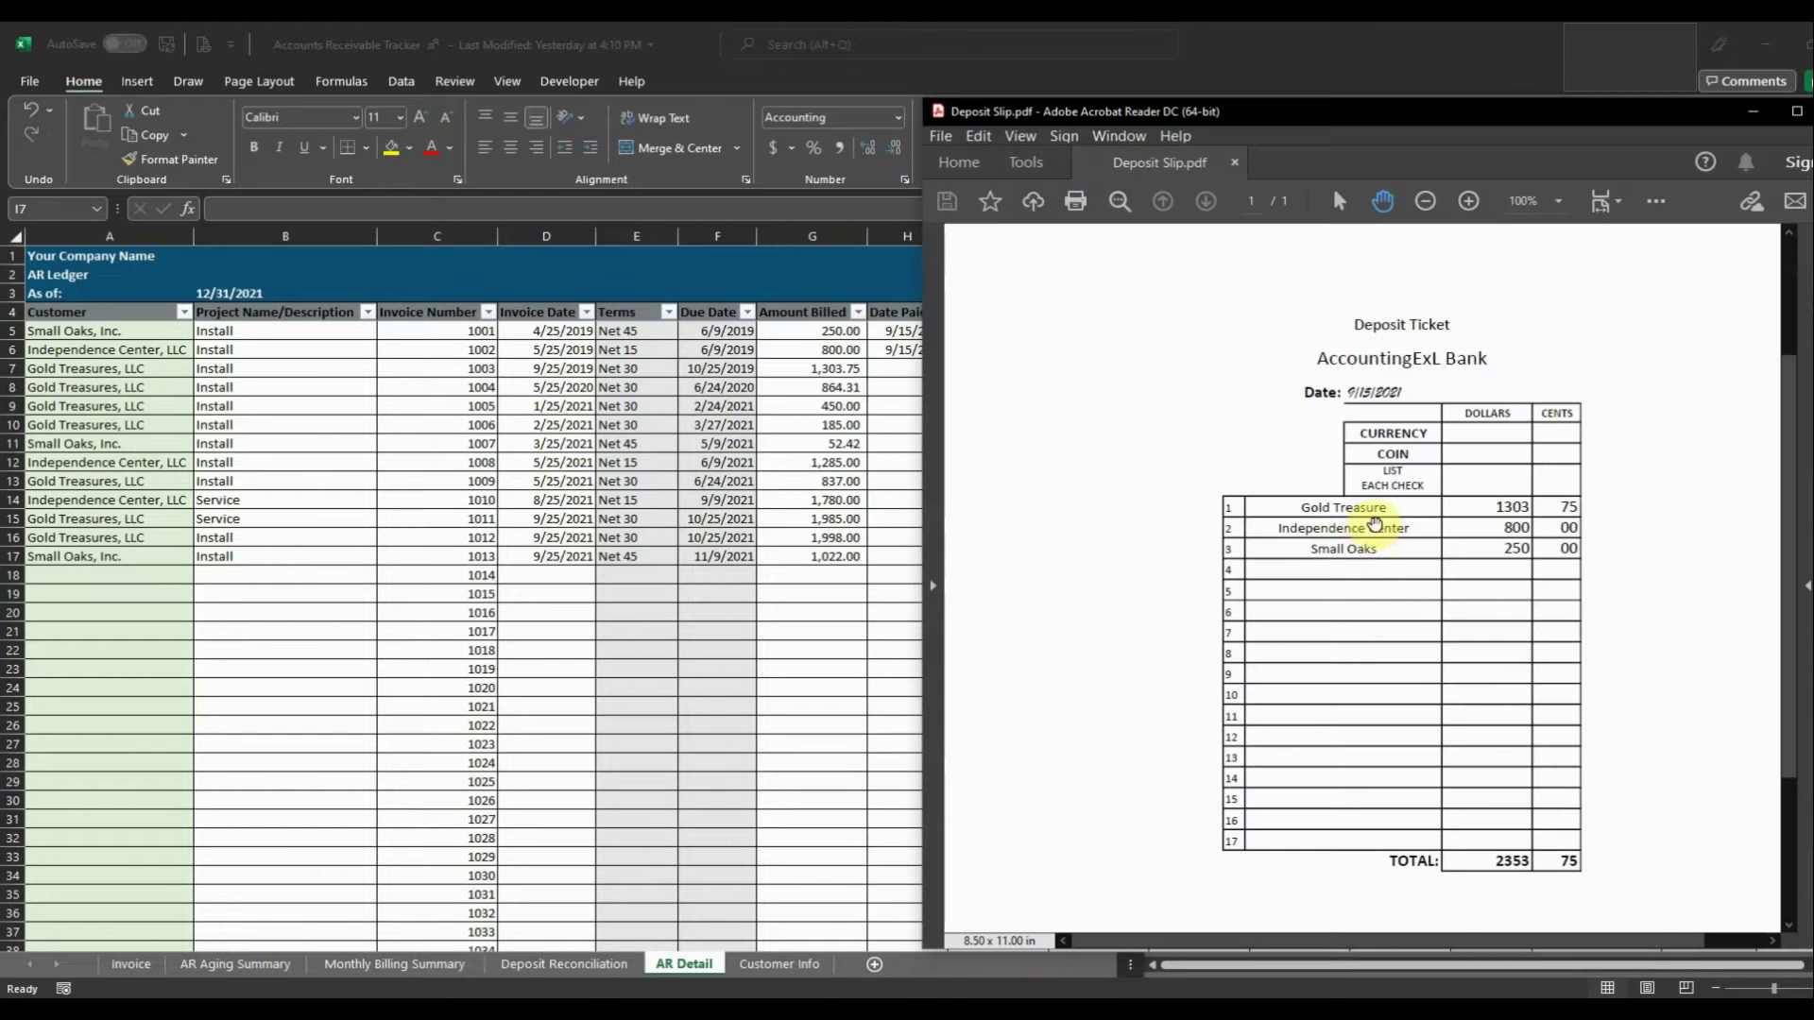
key(alt+Tab)
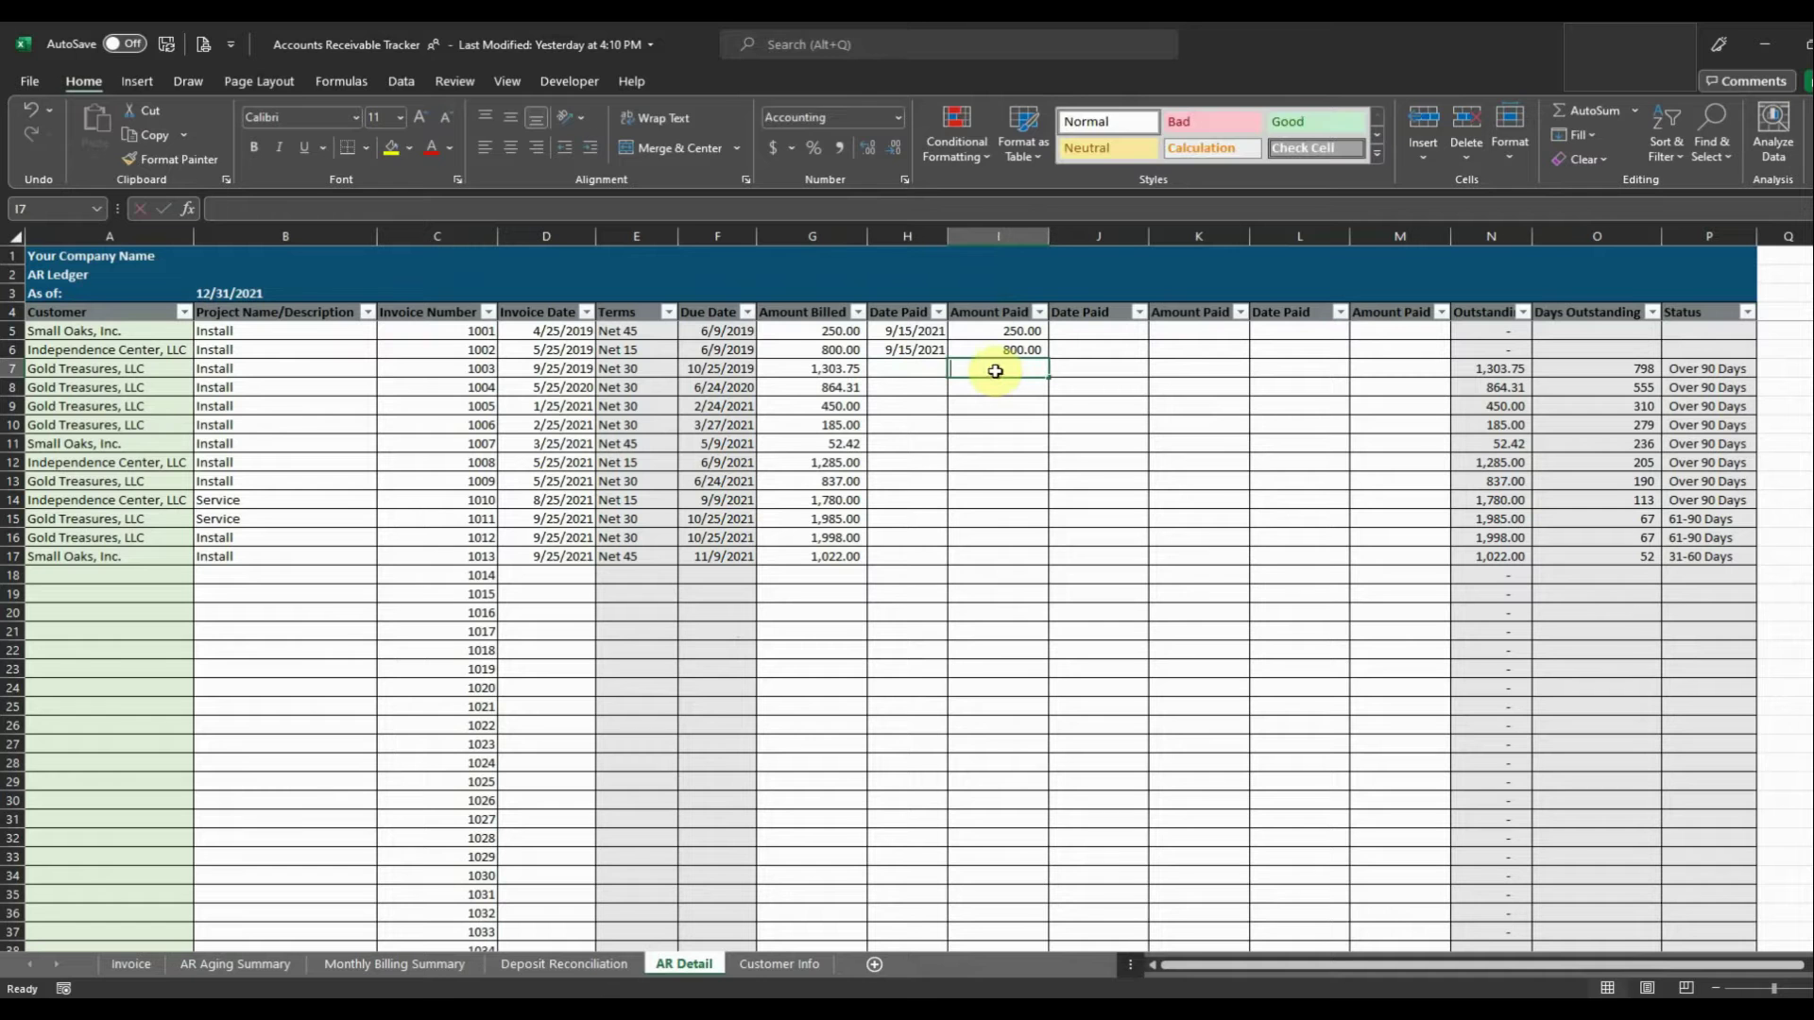
text(1,303.75)
key(Return)
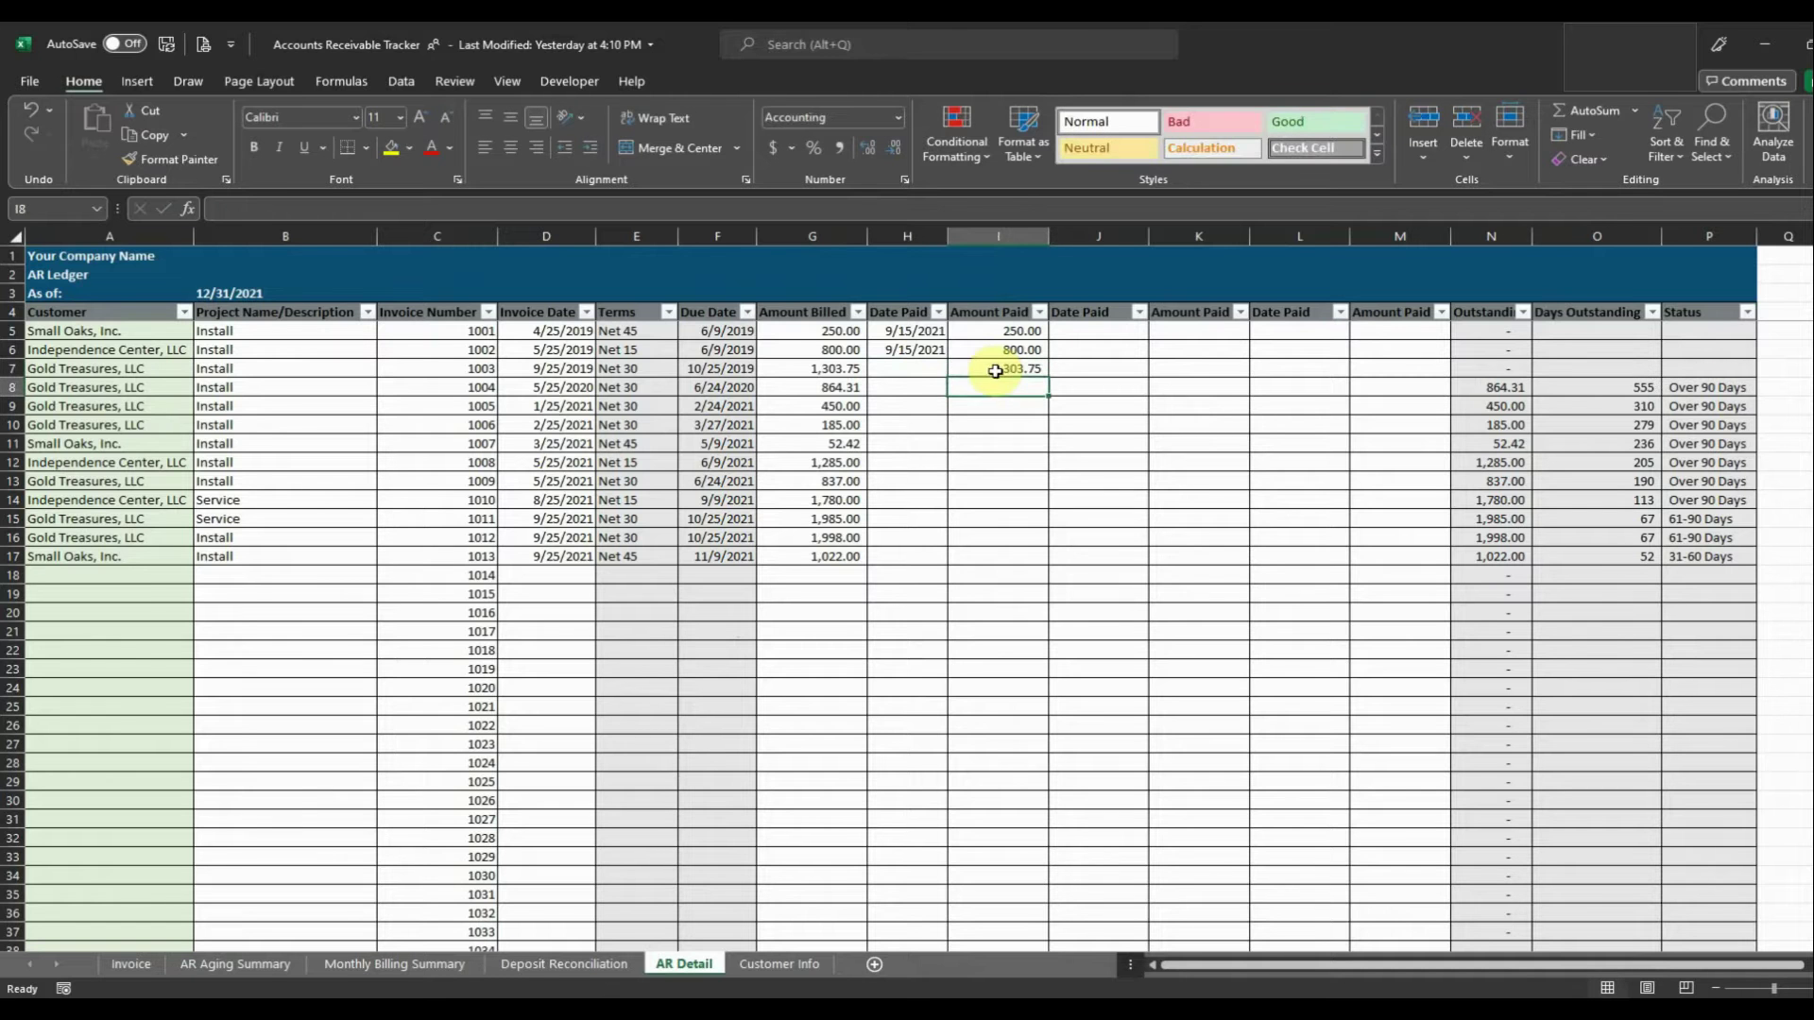
click(921, 366)
text(9/15/21)
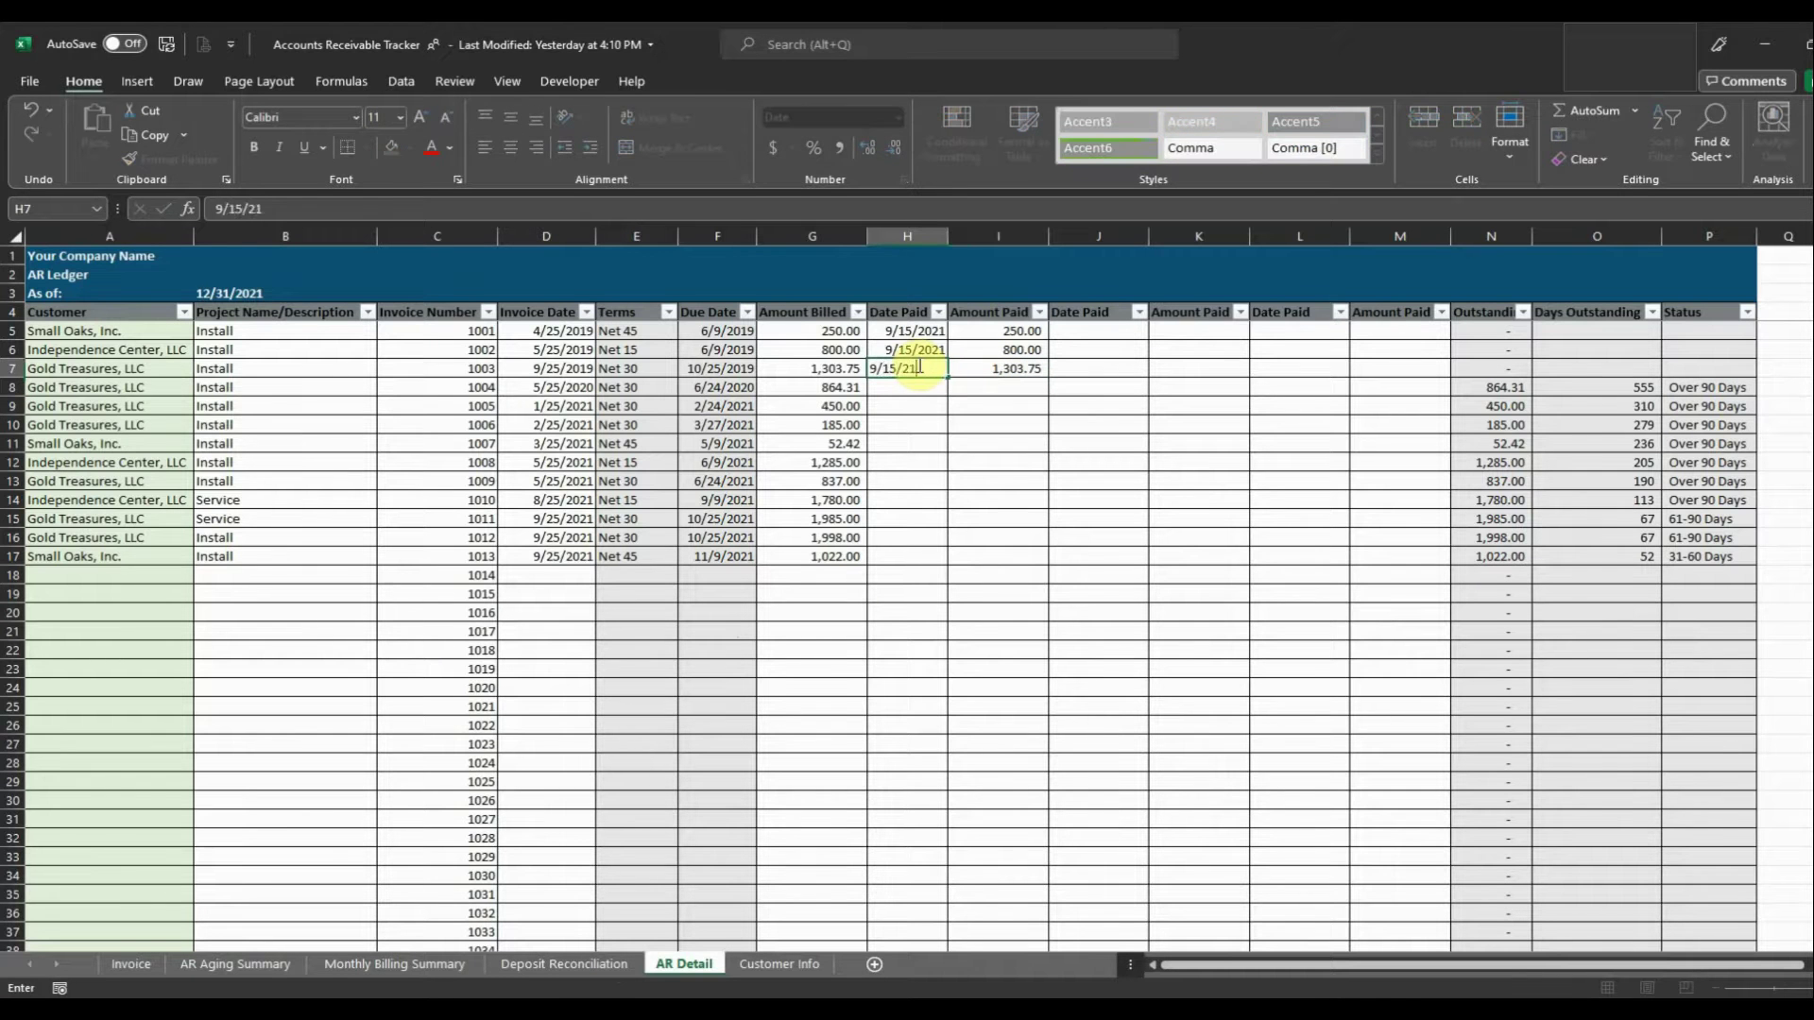
key(Return)
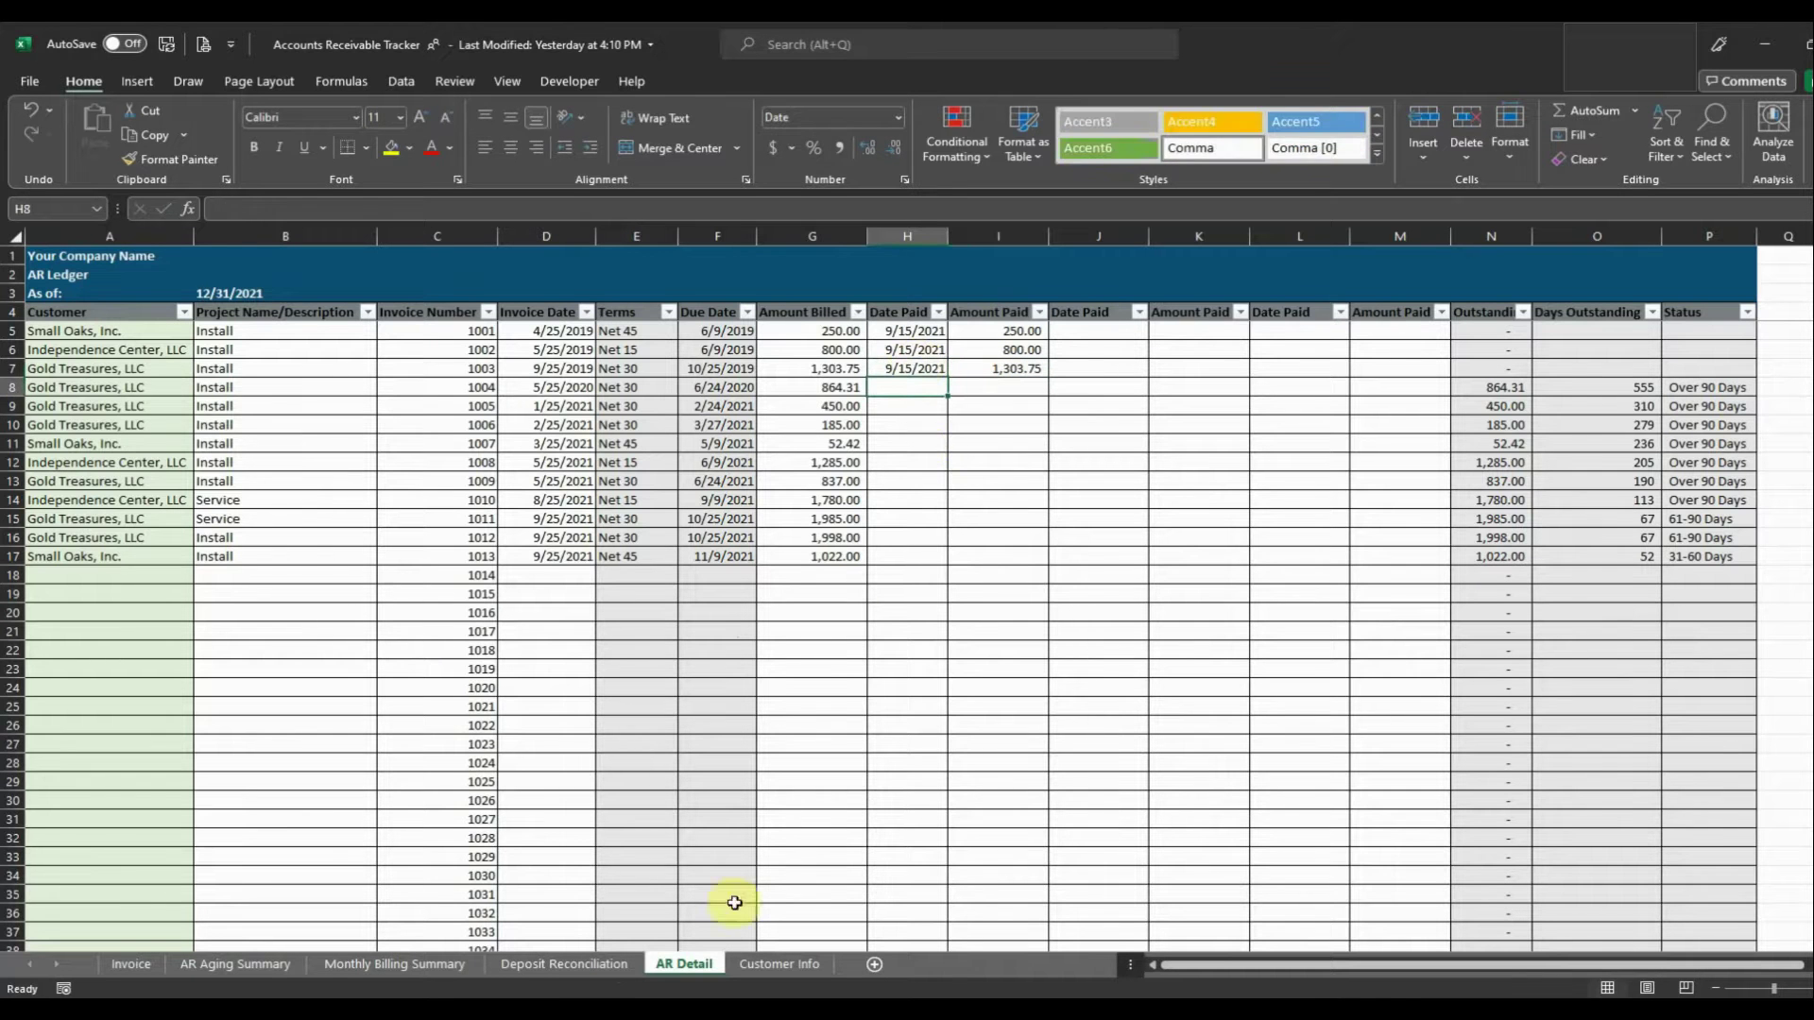
Check the 2,353.75 bank deposit against Deposit per Detail, then view the updated AR Aging Summary.
click(580, 966)
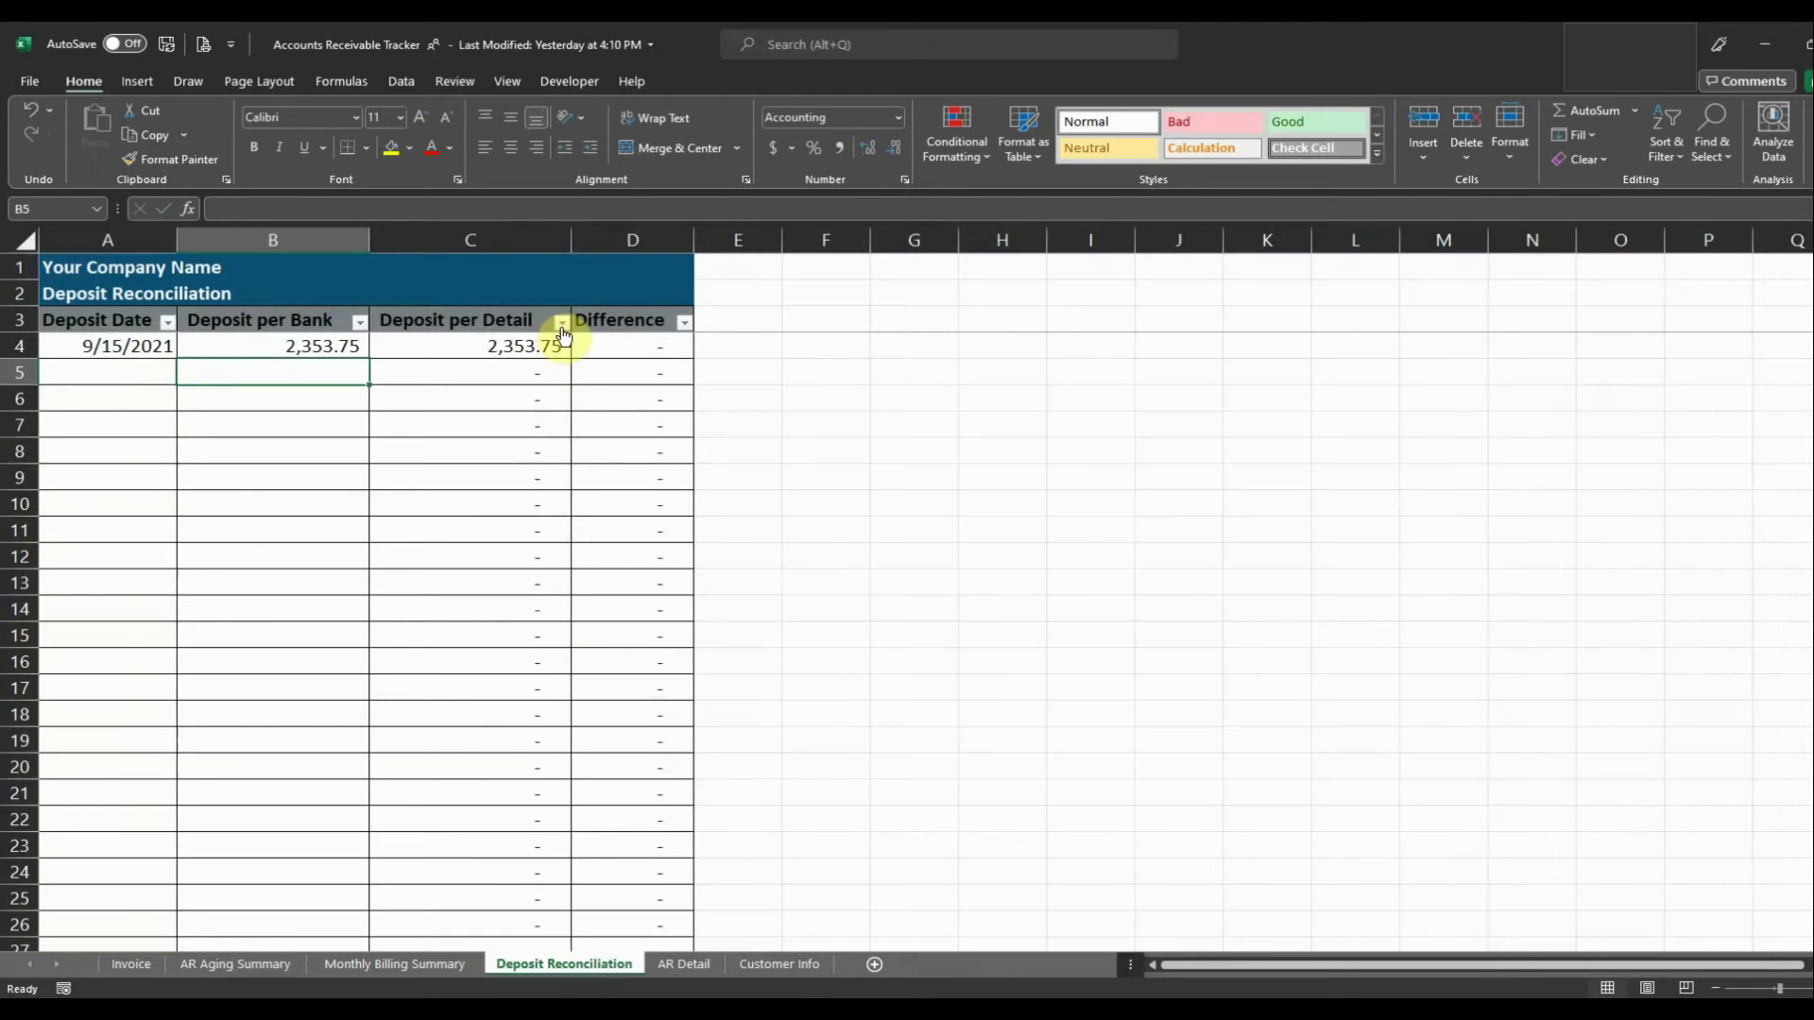
click(300, 345)
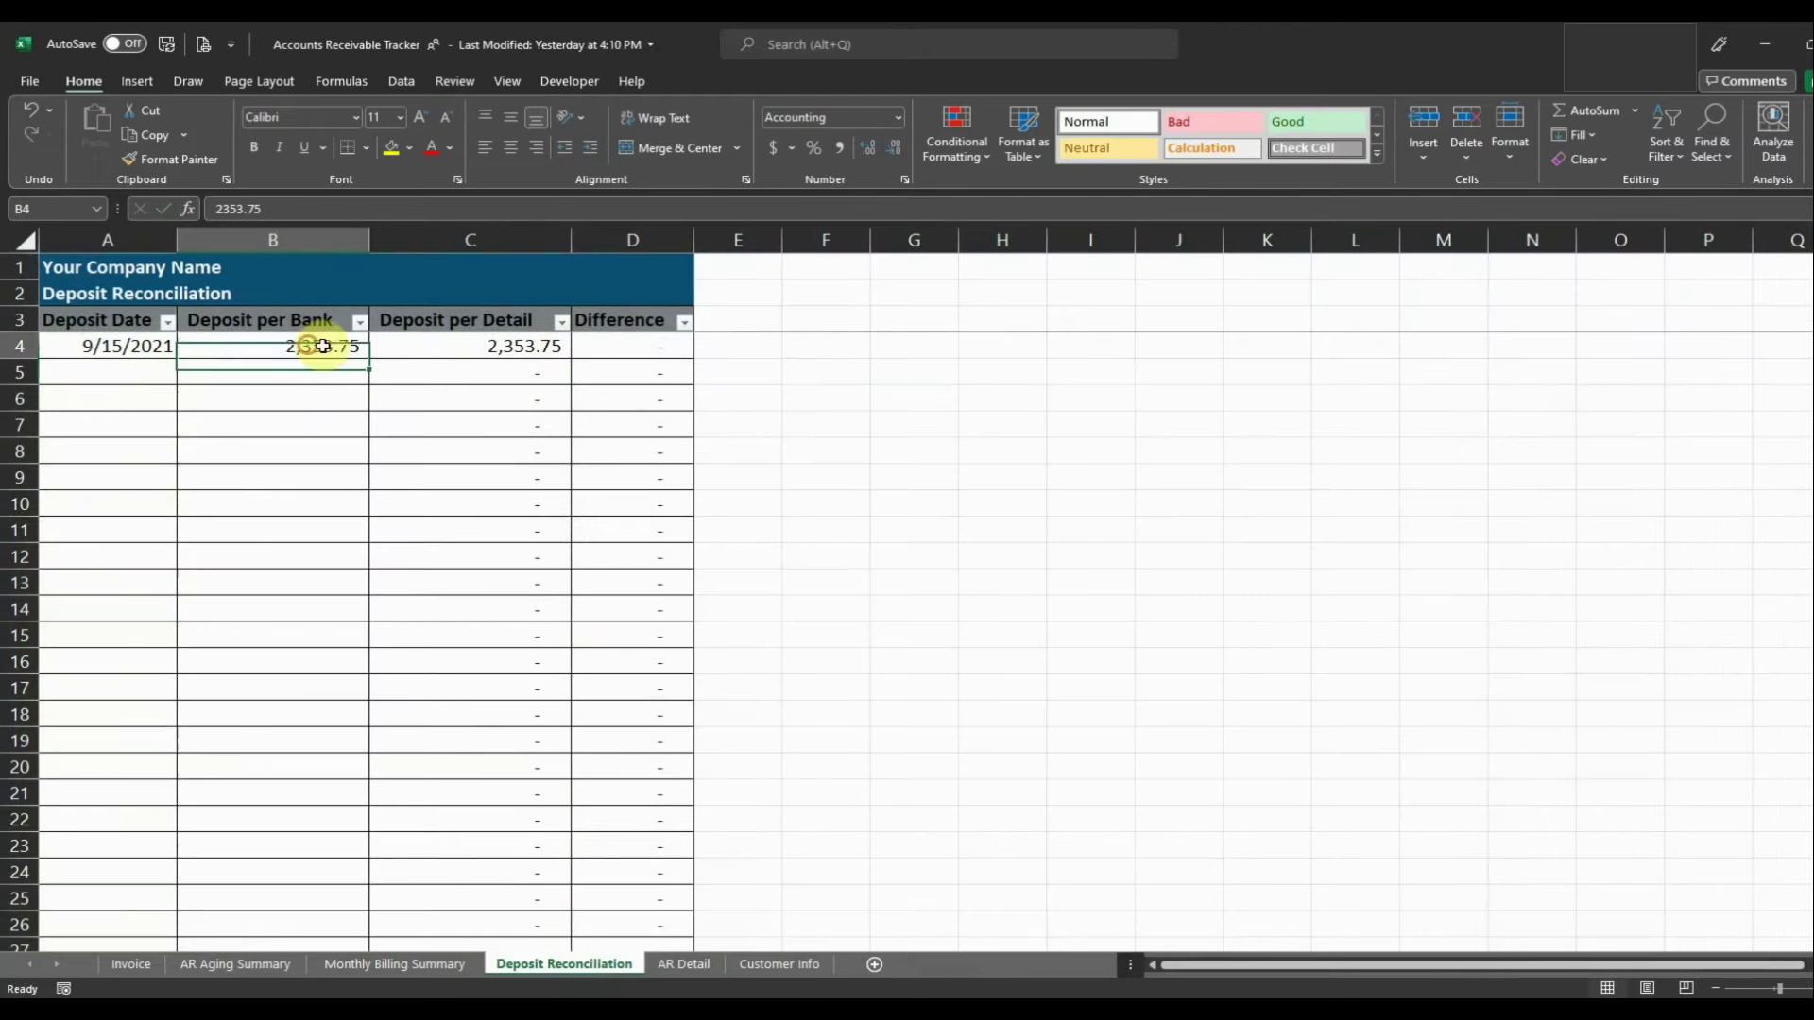
click(458, 348)
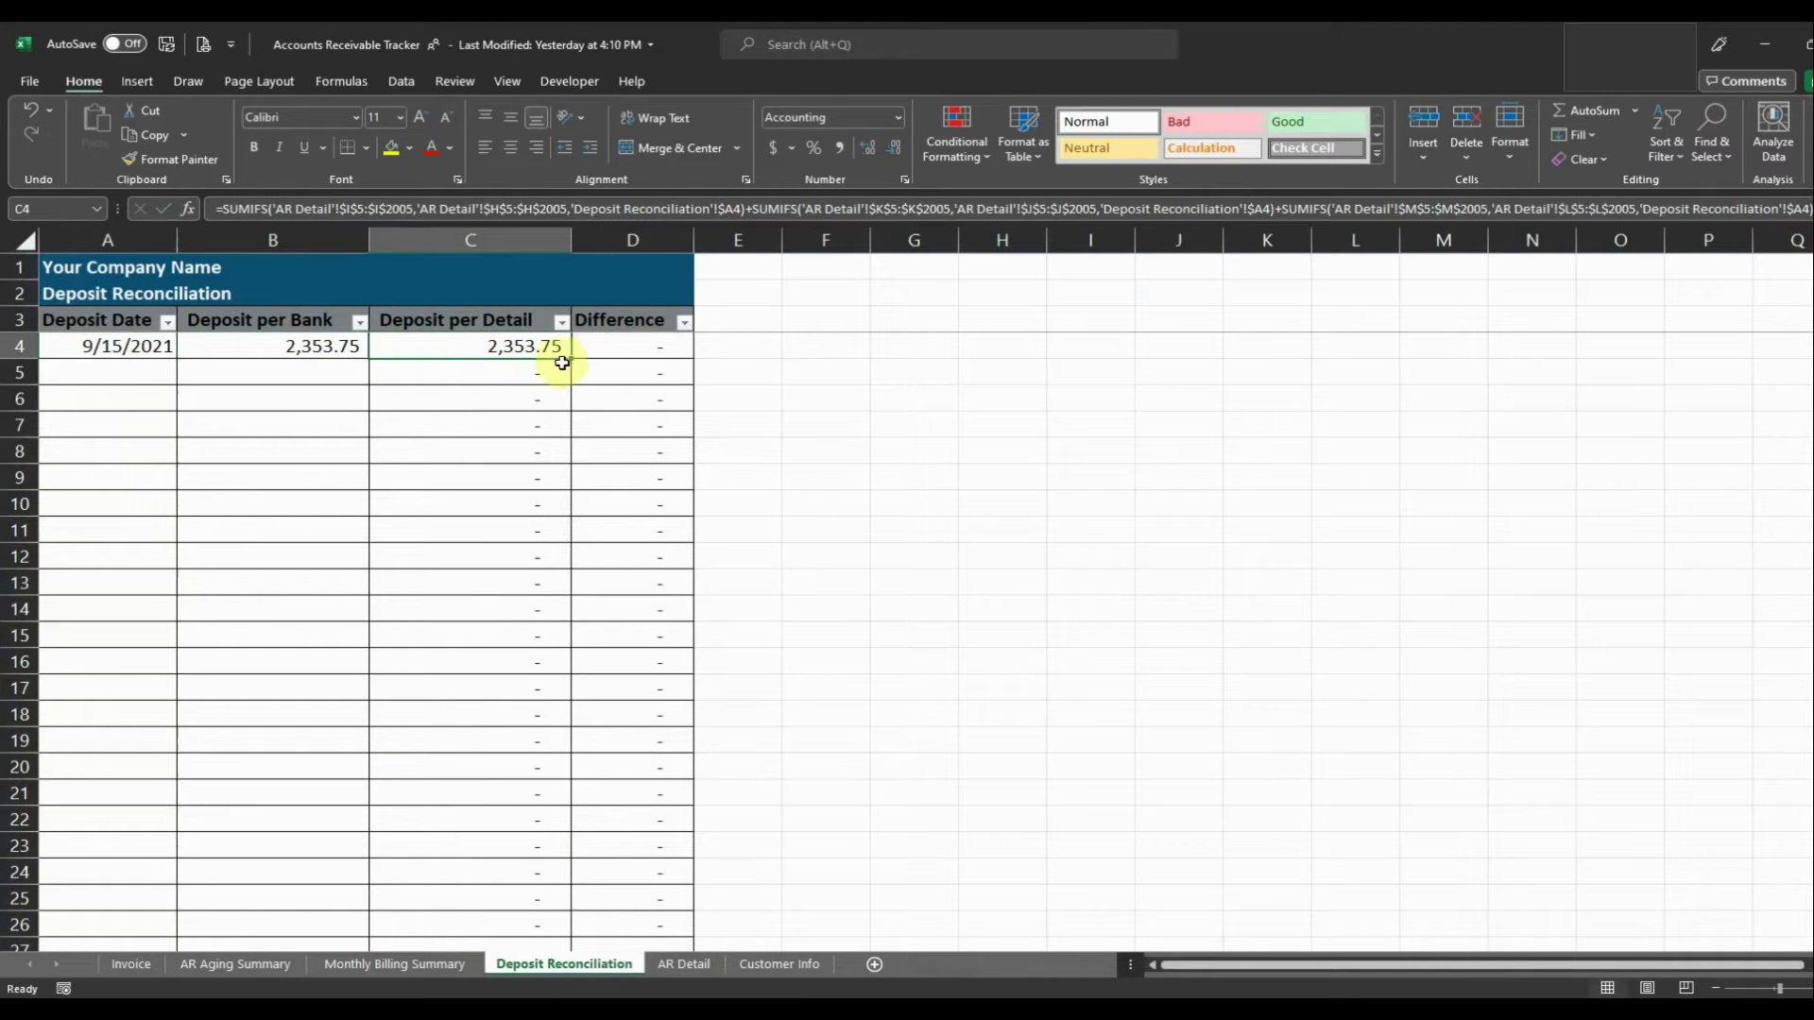
click(684, 965)
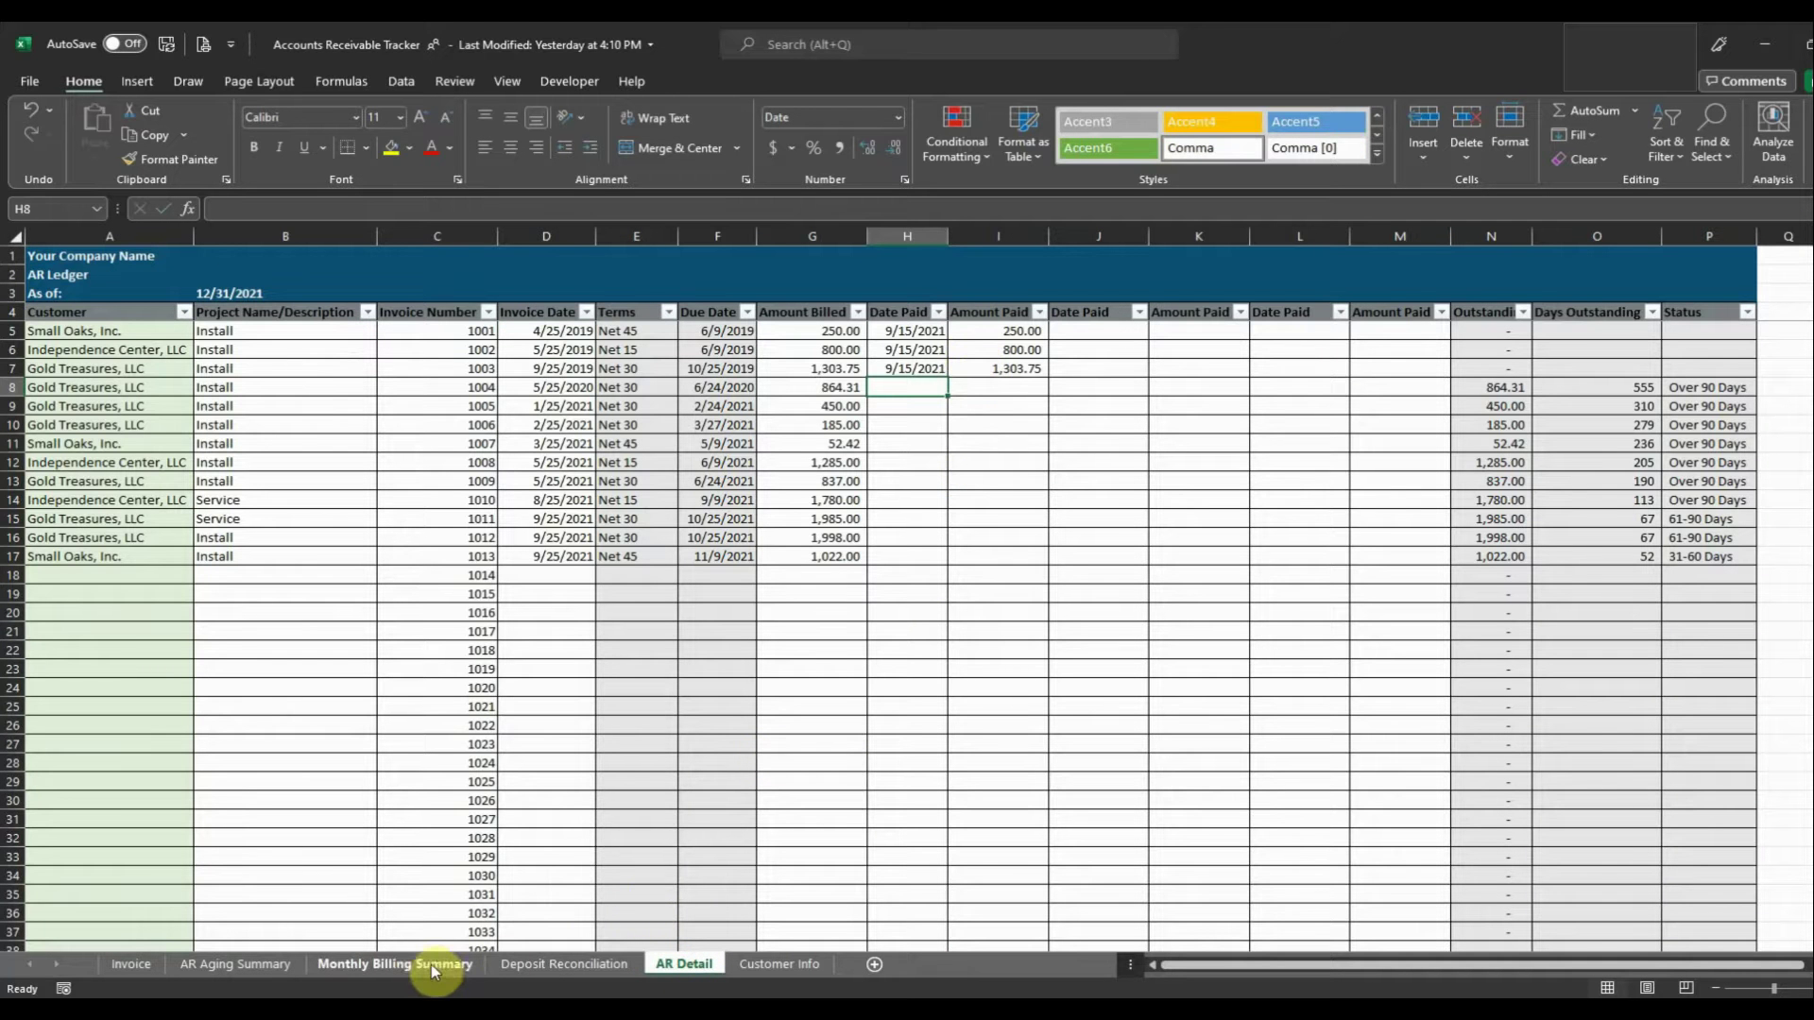
click(251, 964)
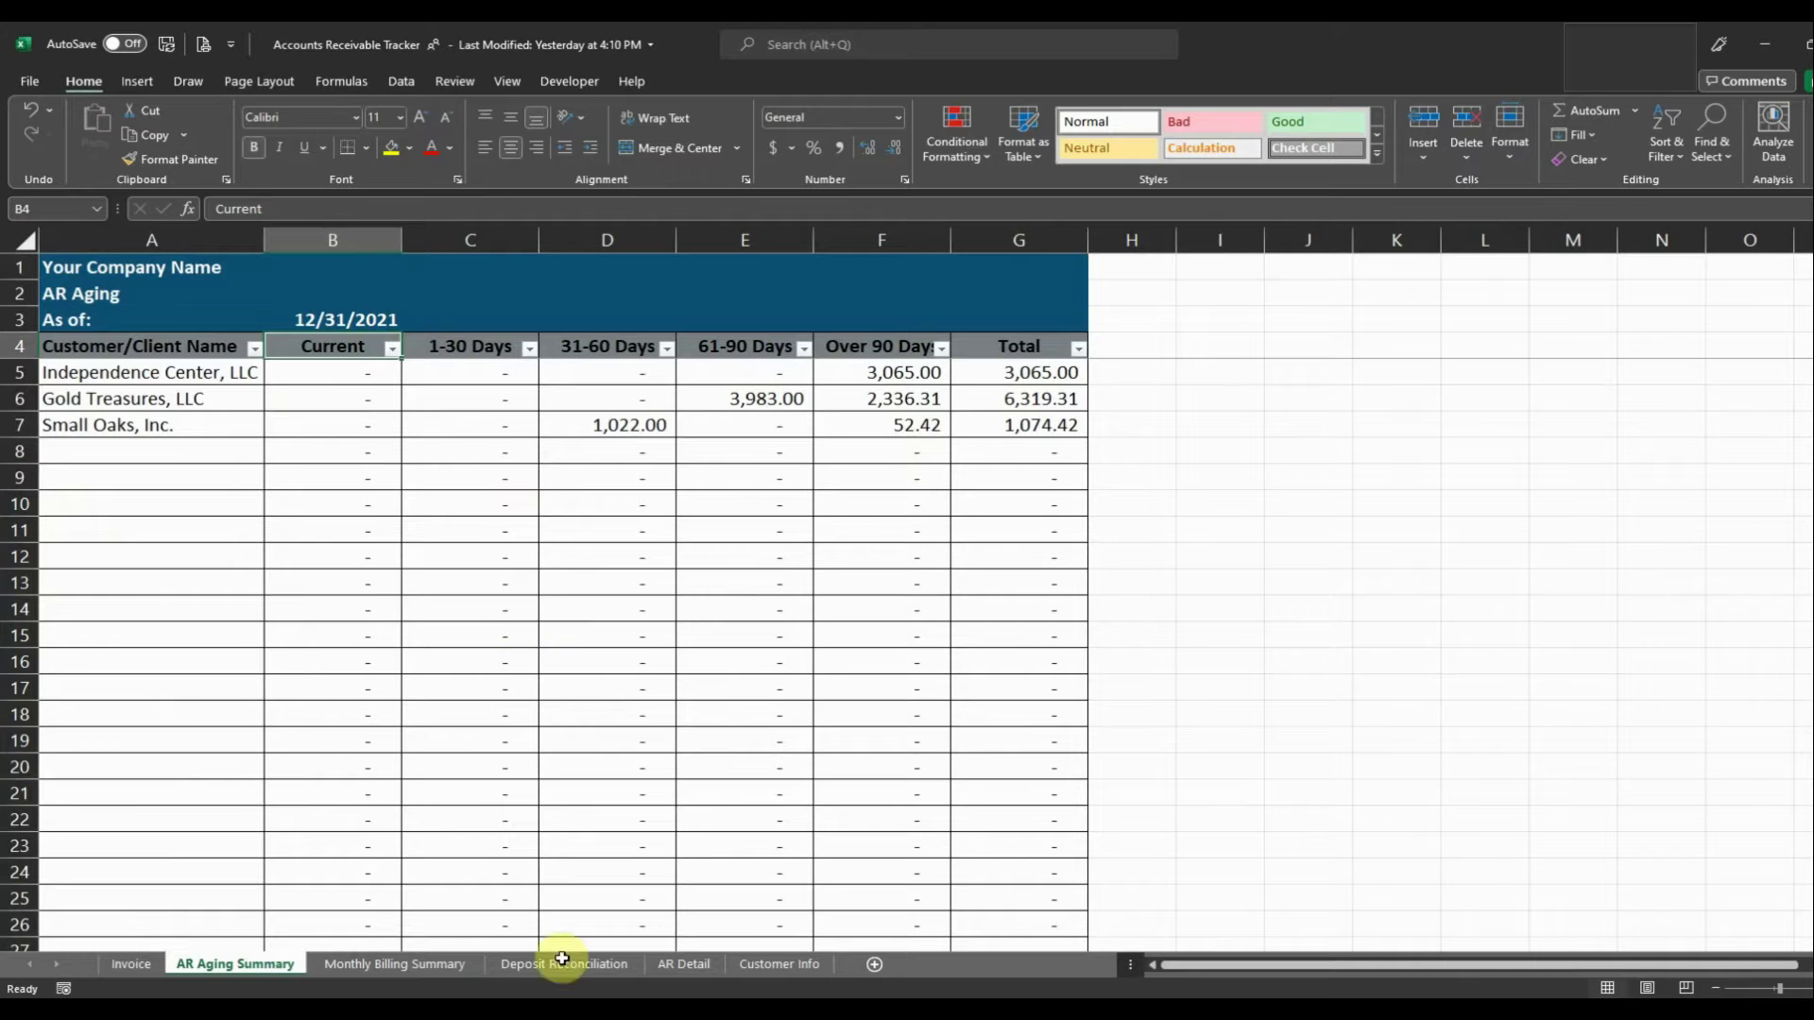
click(682, 964)
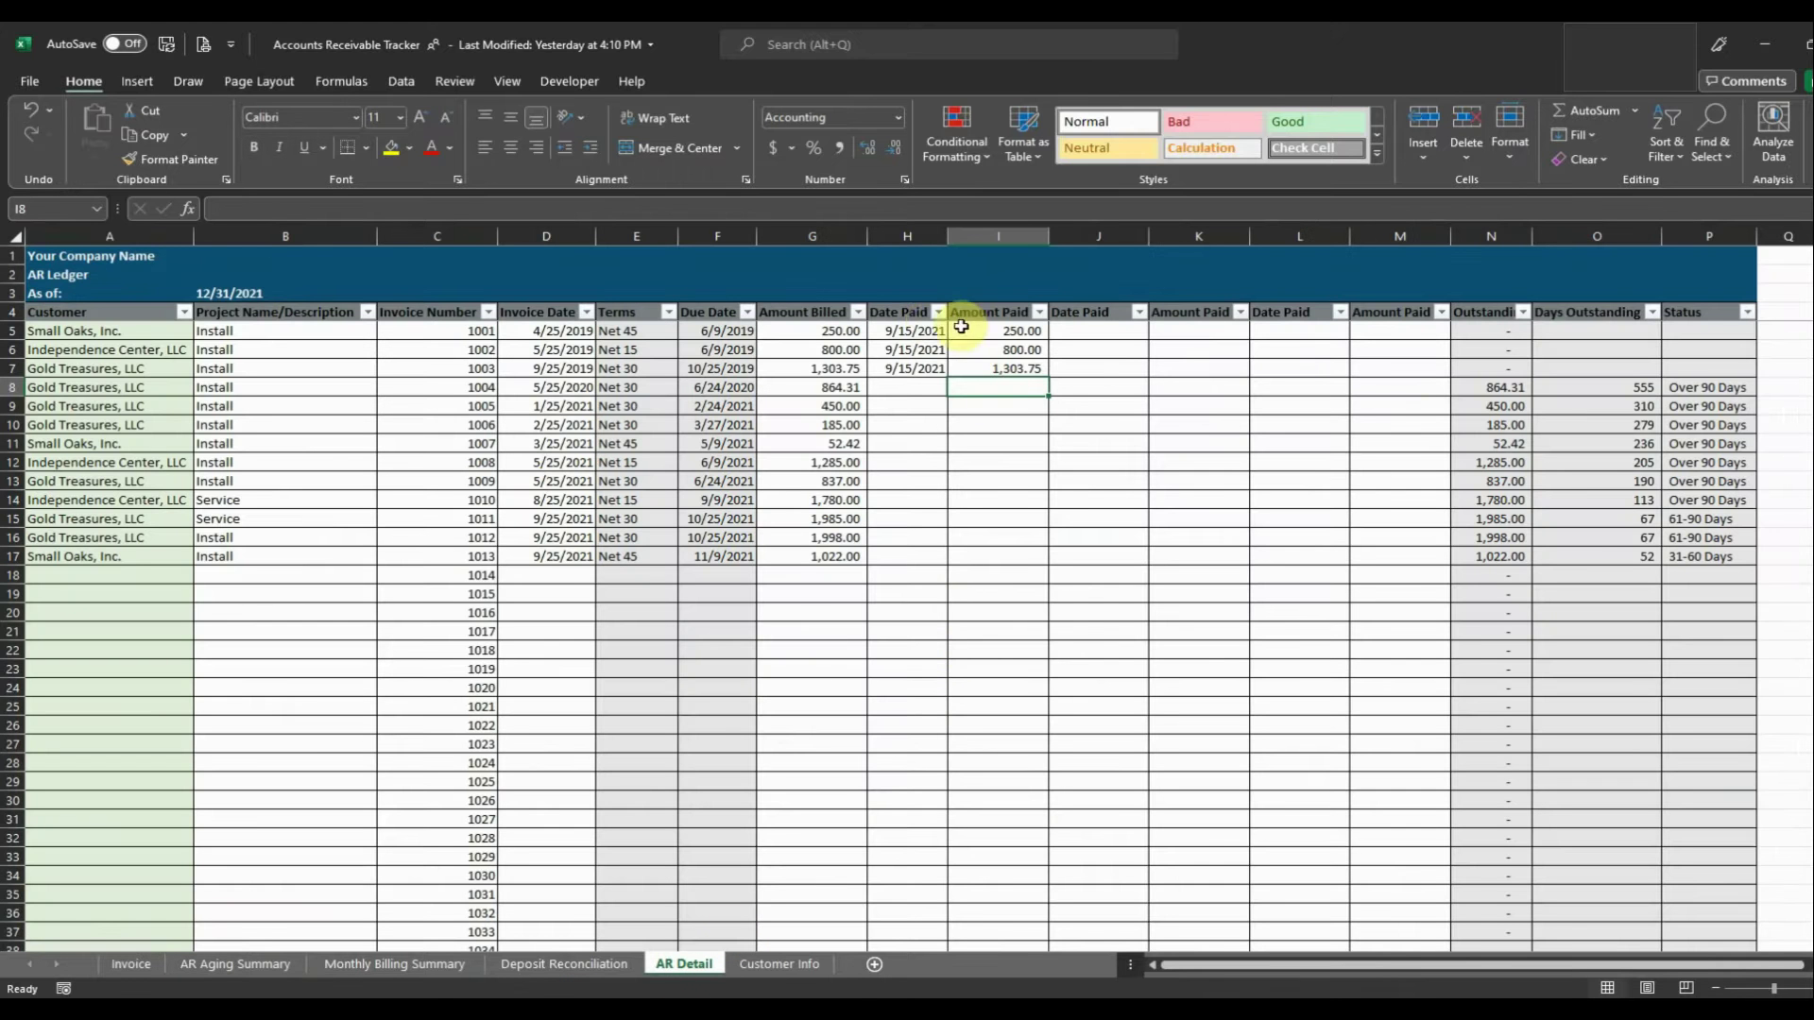
drag(921, 331, 998, 364)
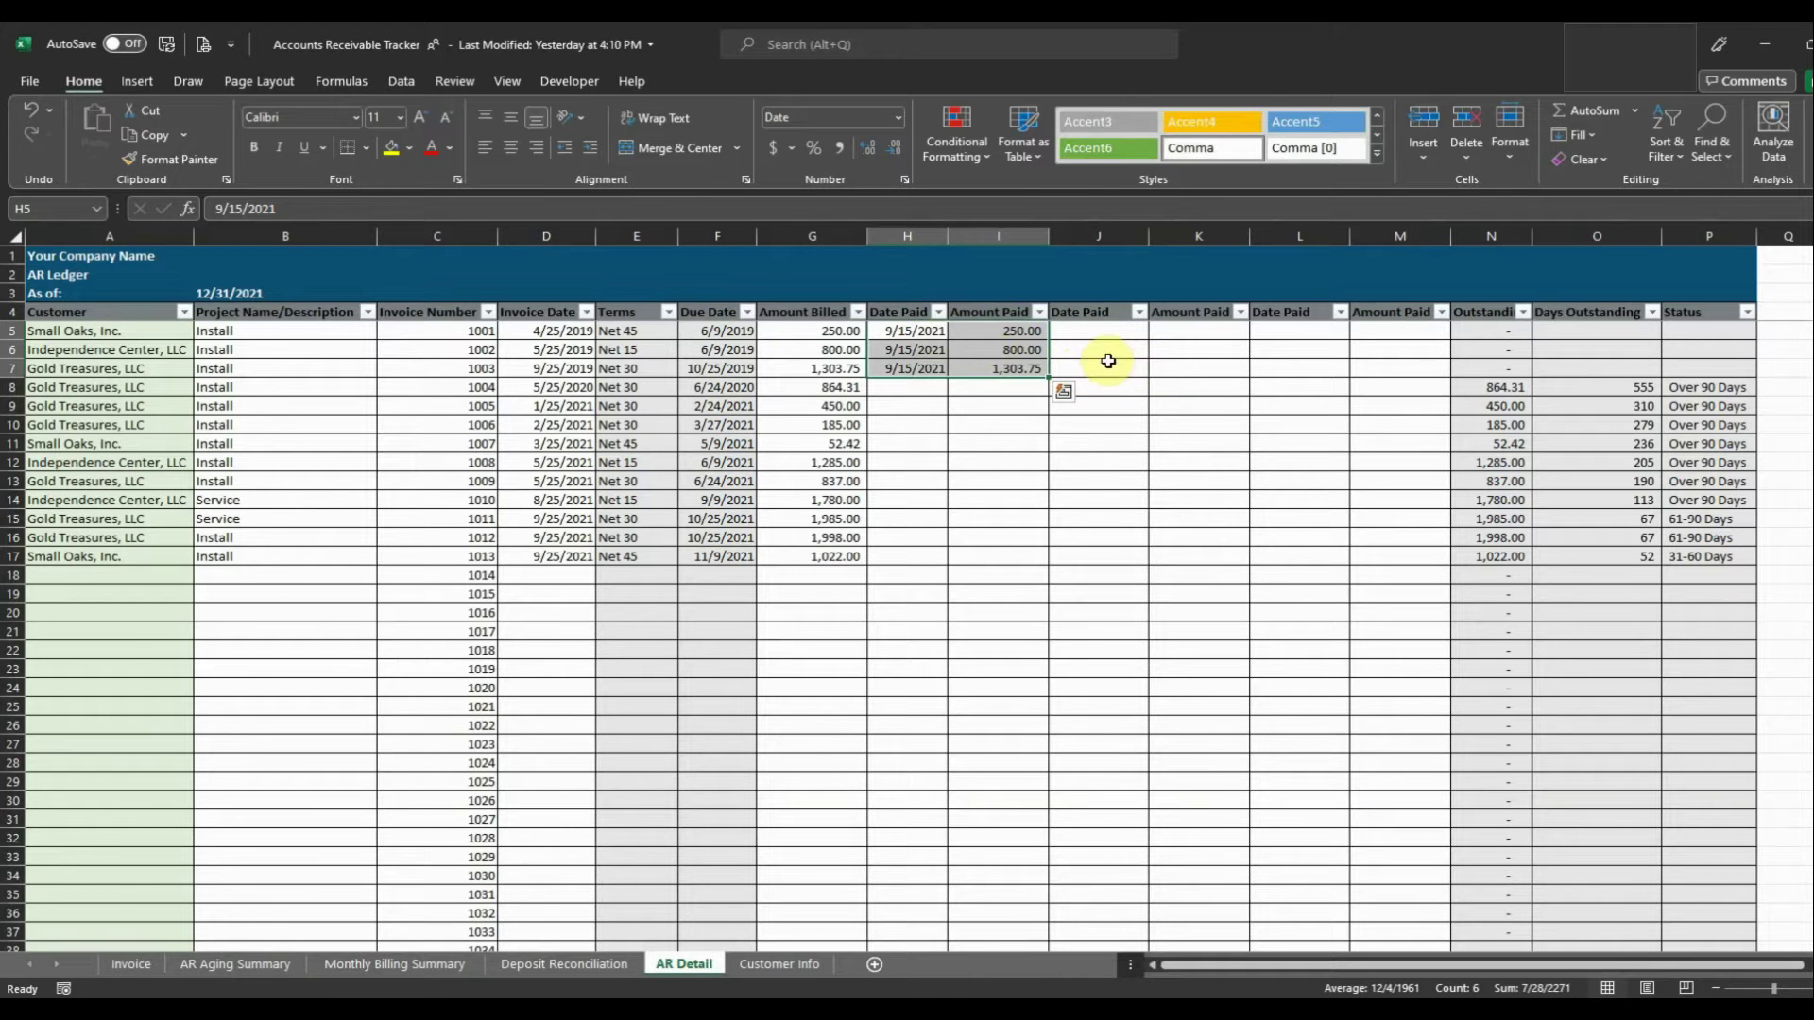
drag(1123, 367, 1152, 370)
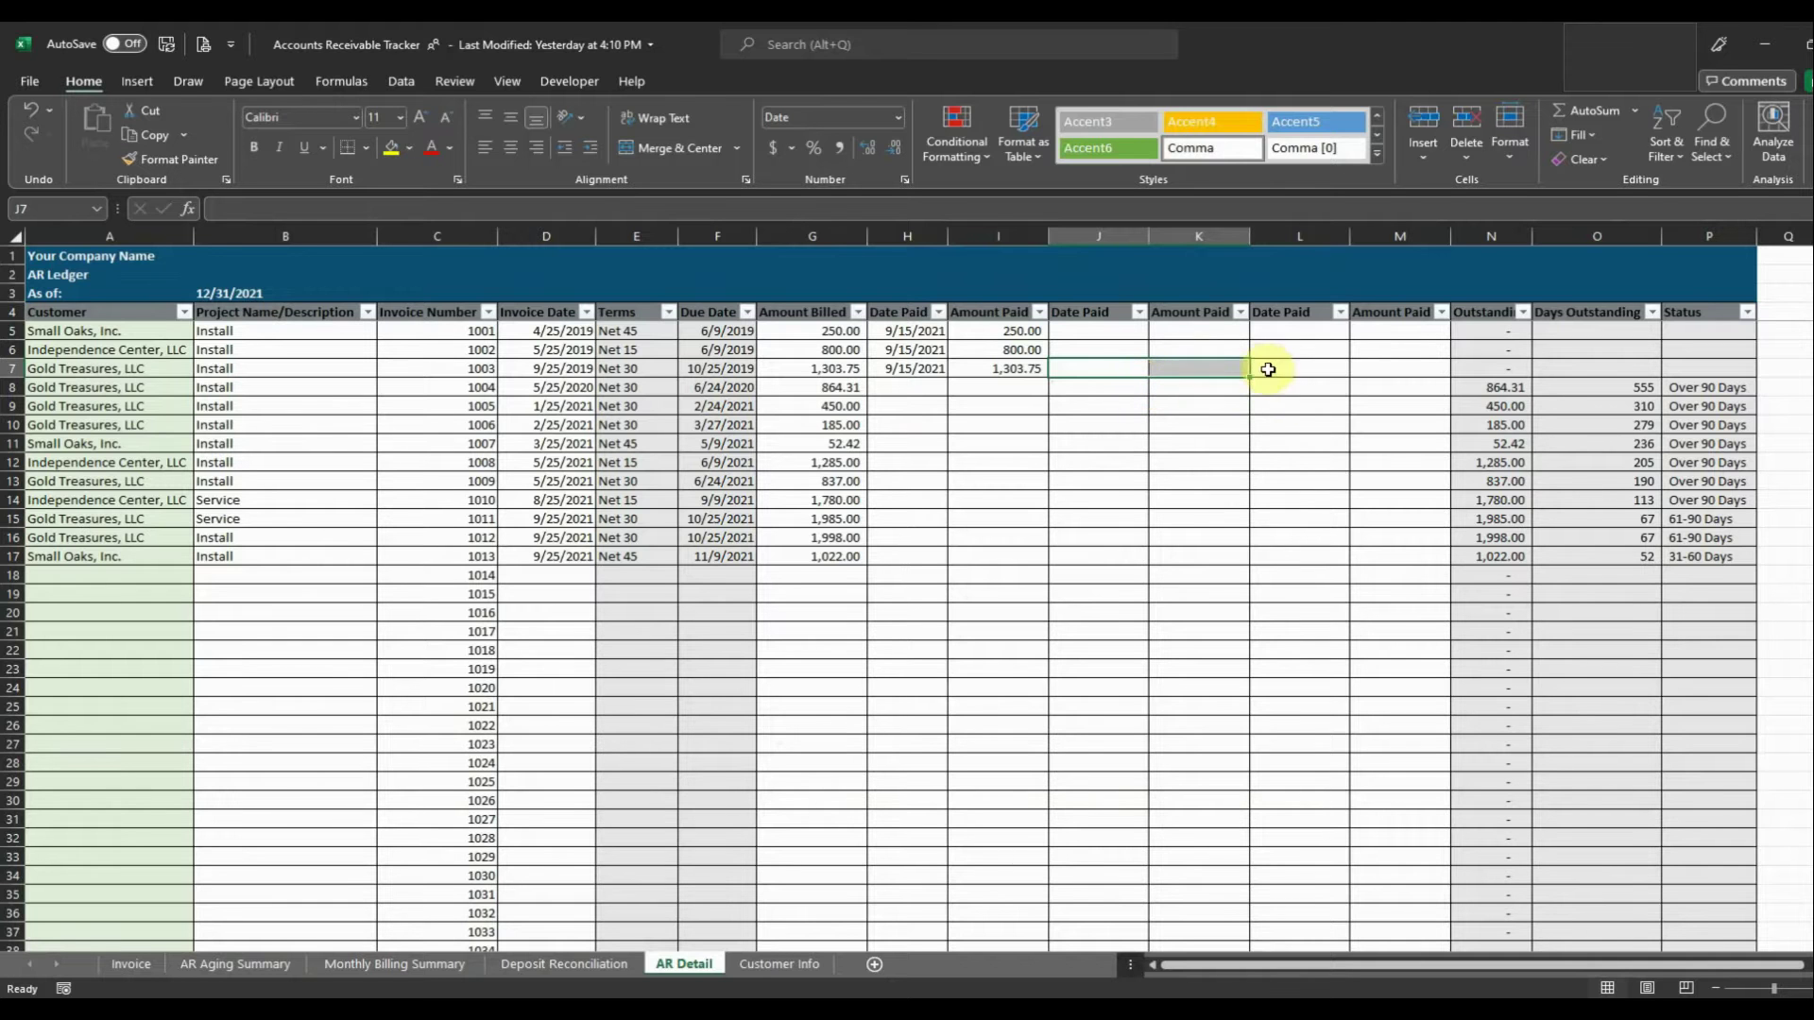
drag(1268, 369, 1355, 362)
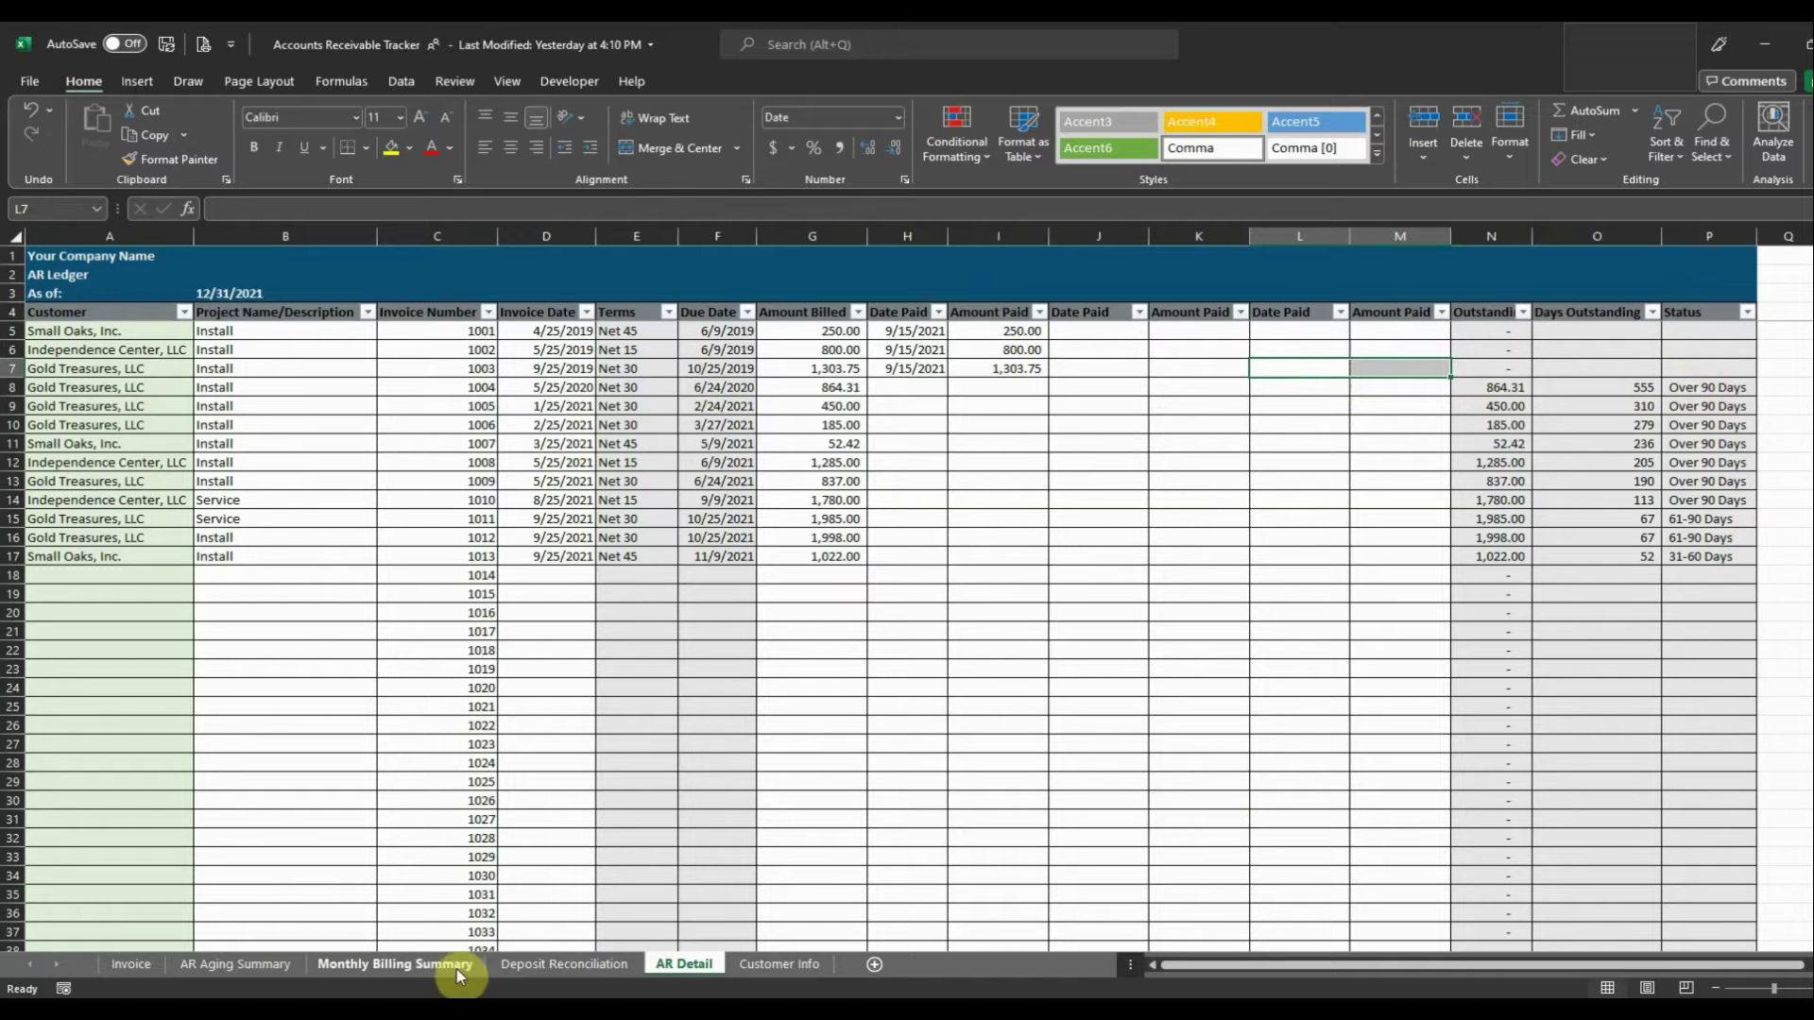
Review the Monthly Billing Summary's 9,594.42 total for 2021, then bring up the blank Invoice sheet.
click(275, 967)
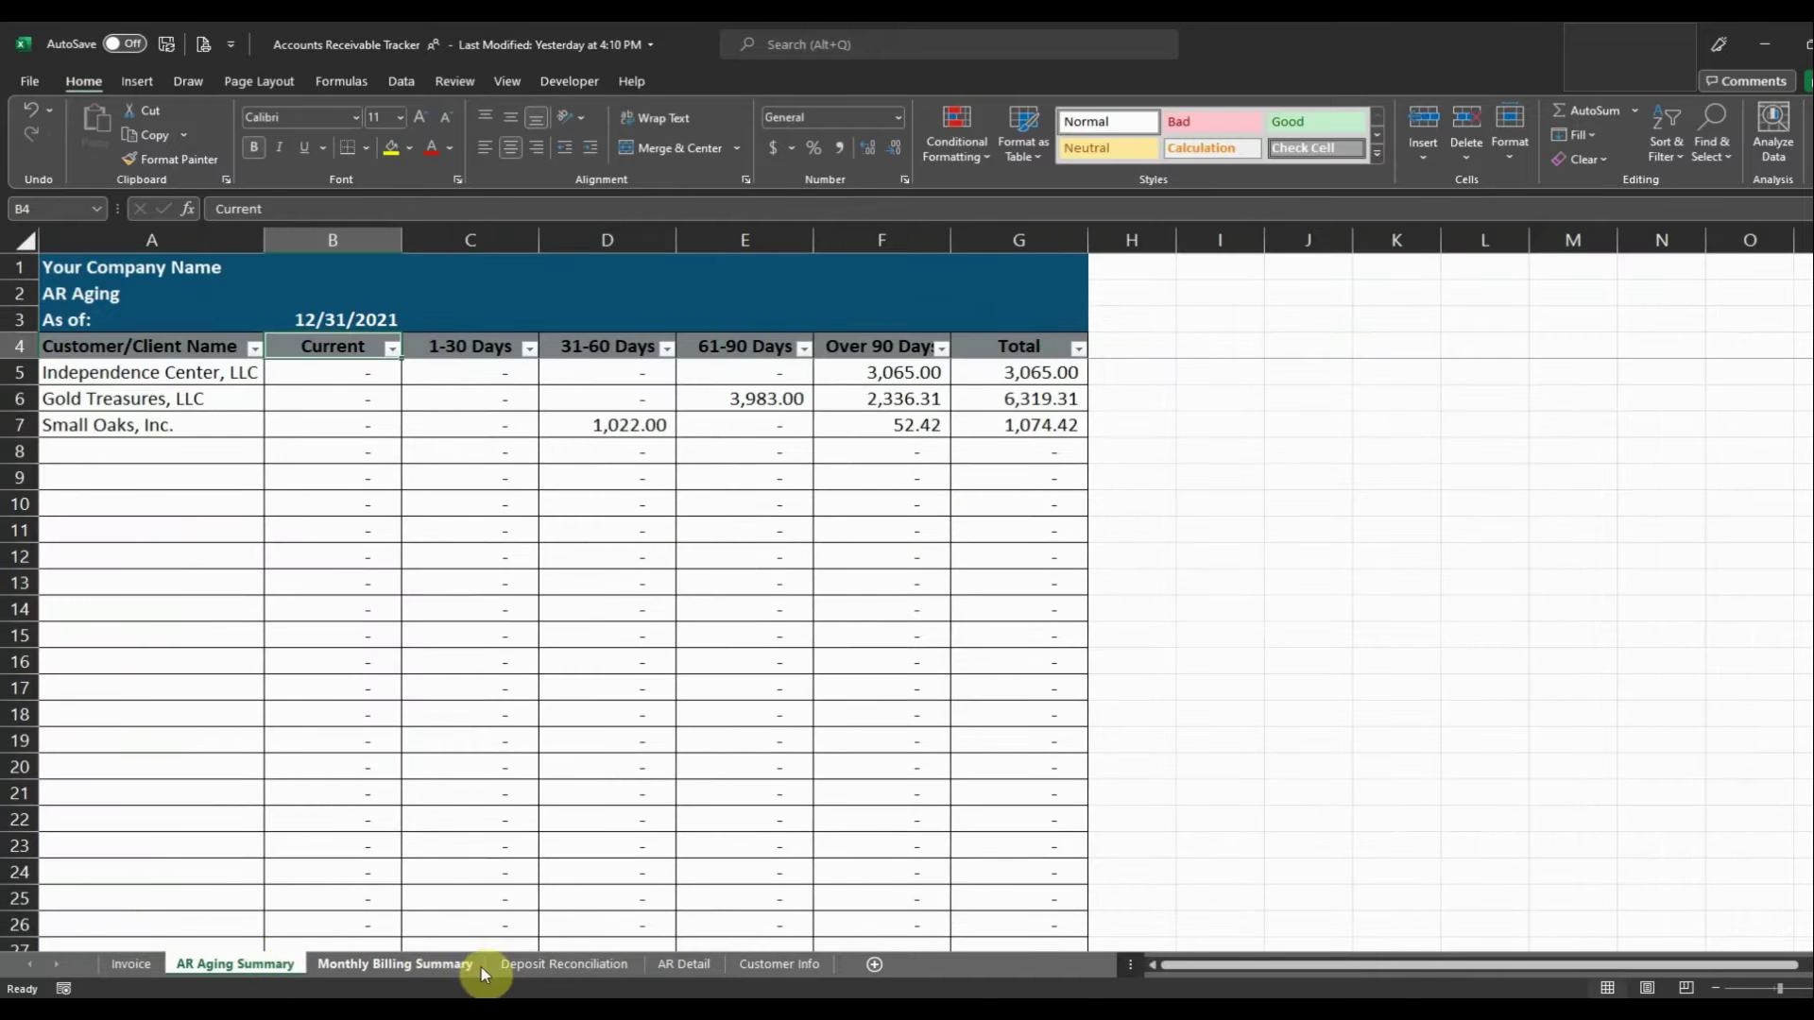
click(451, 966)
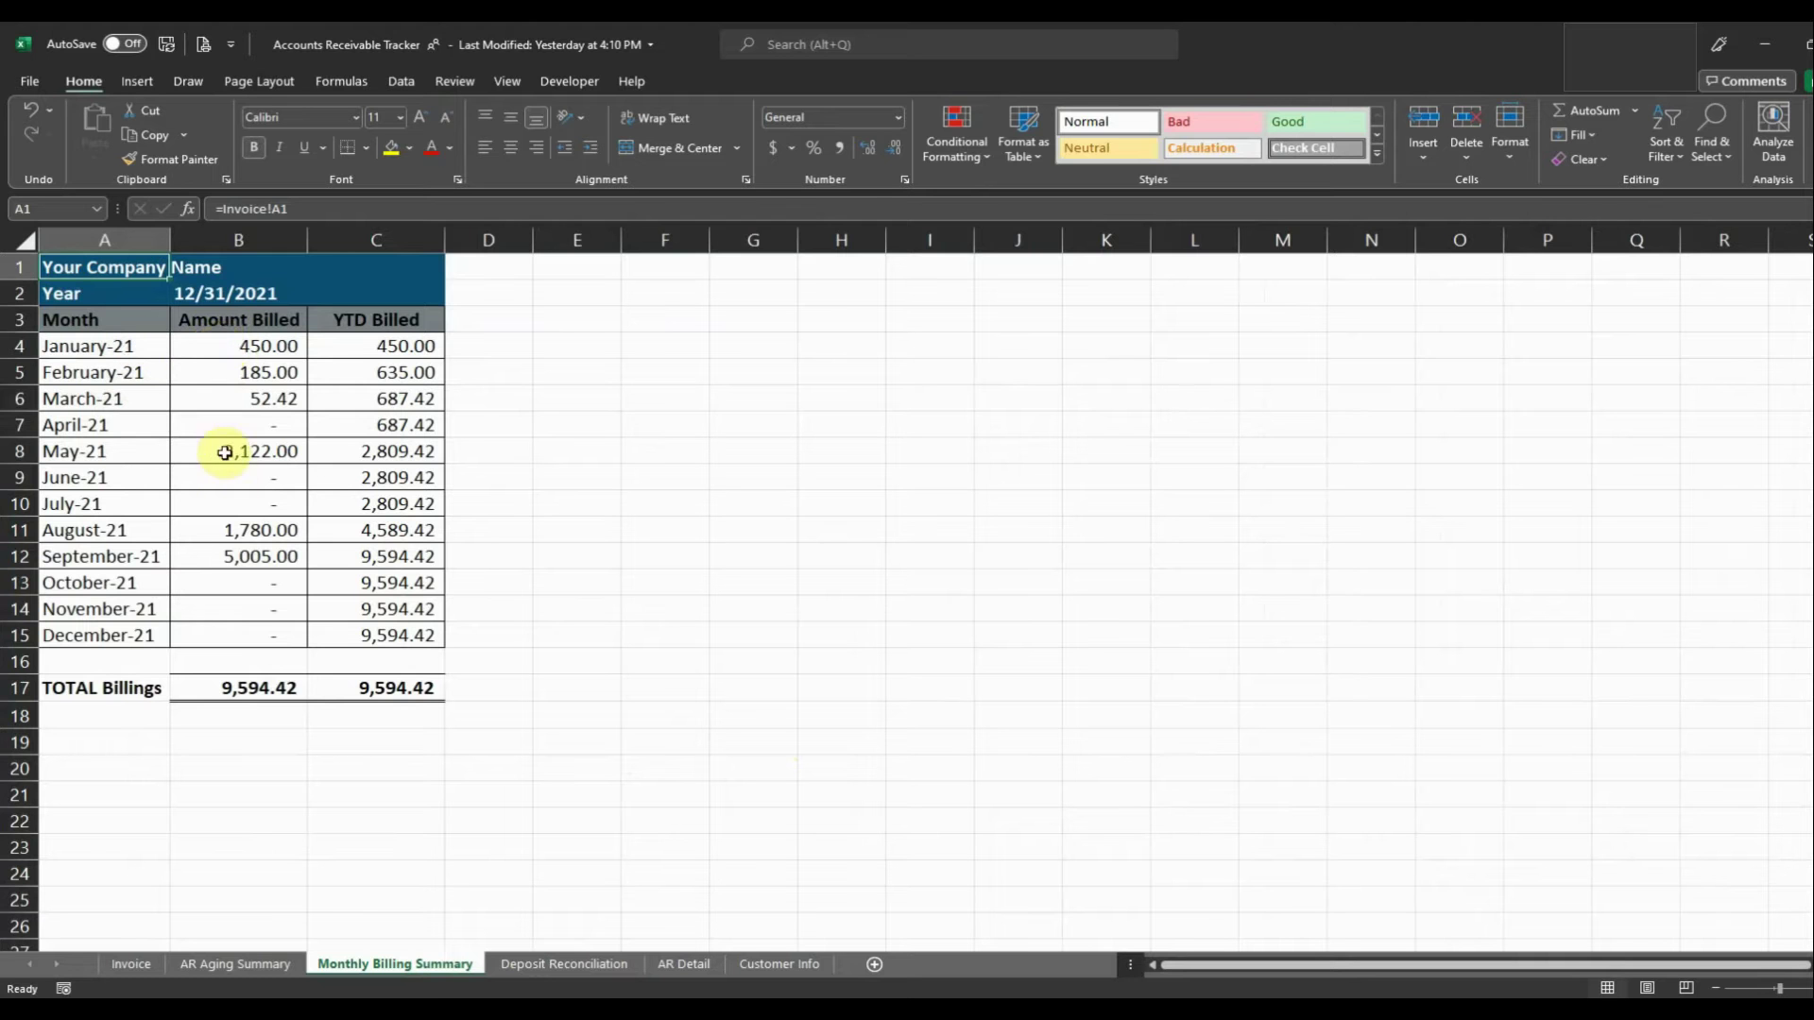
click(225, 294)
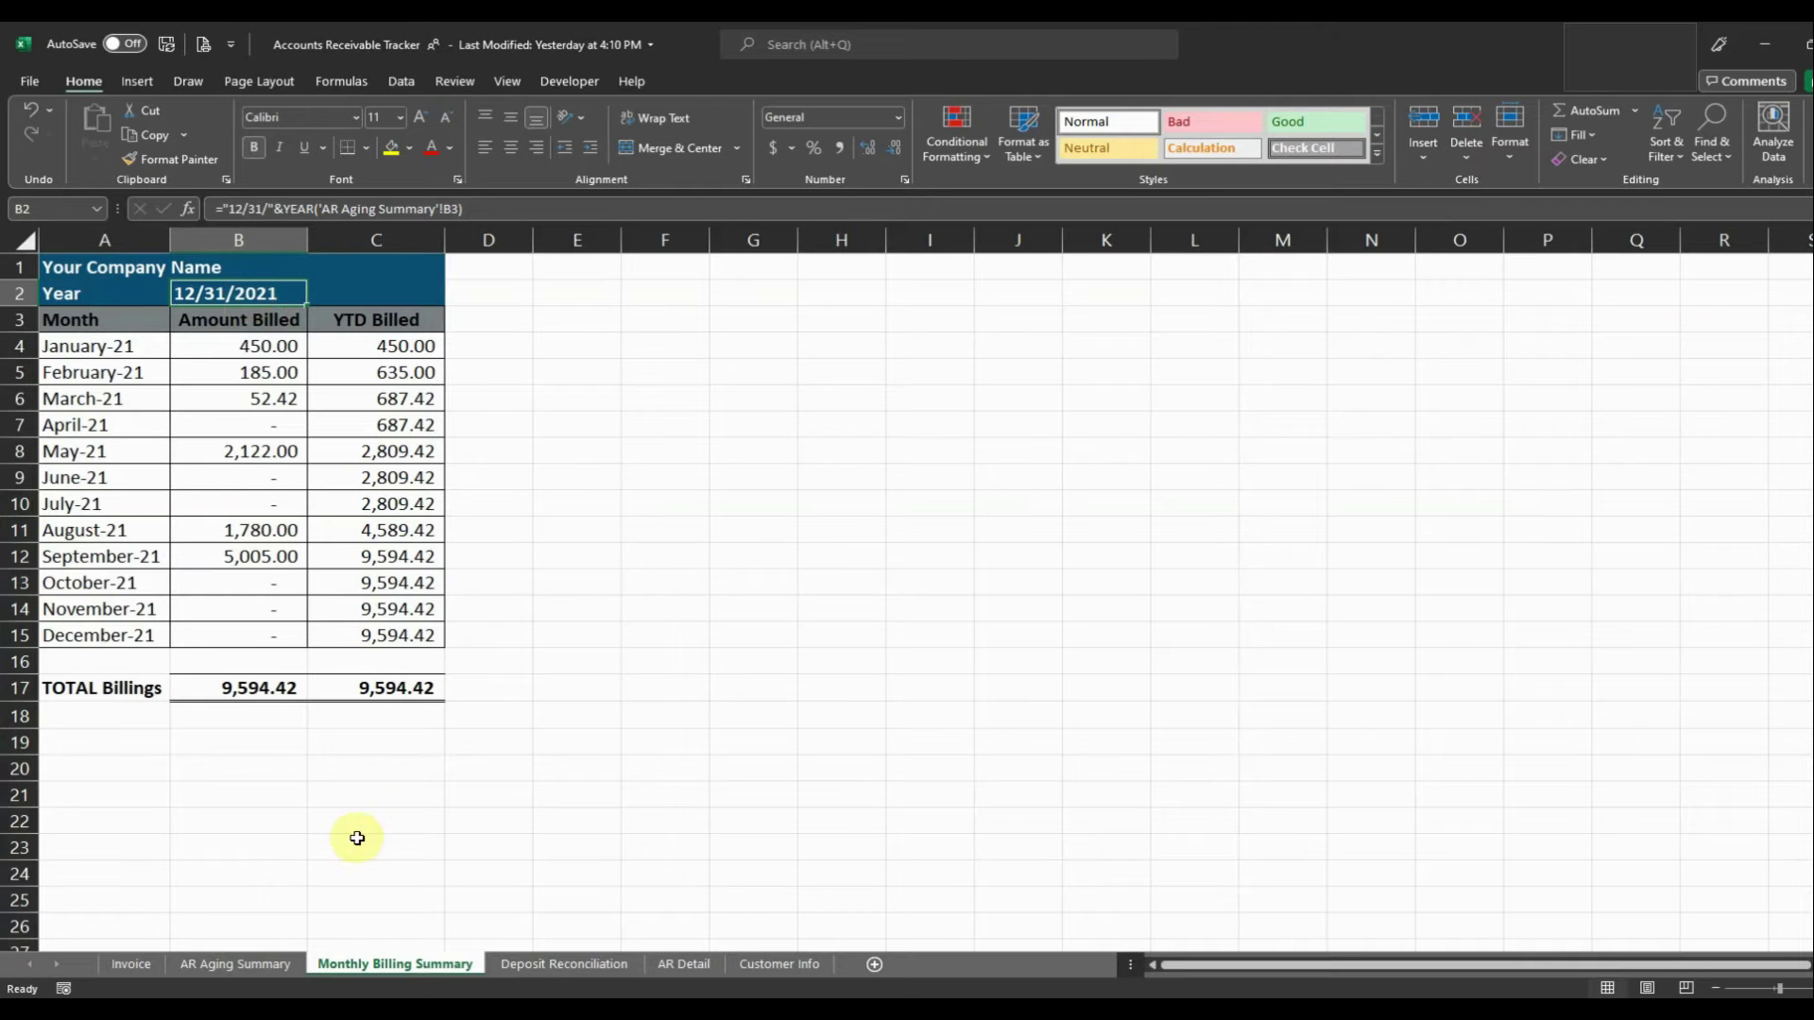
click(263, 964)
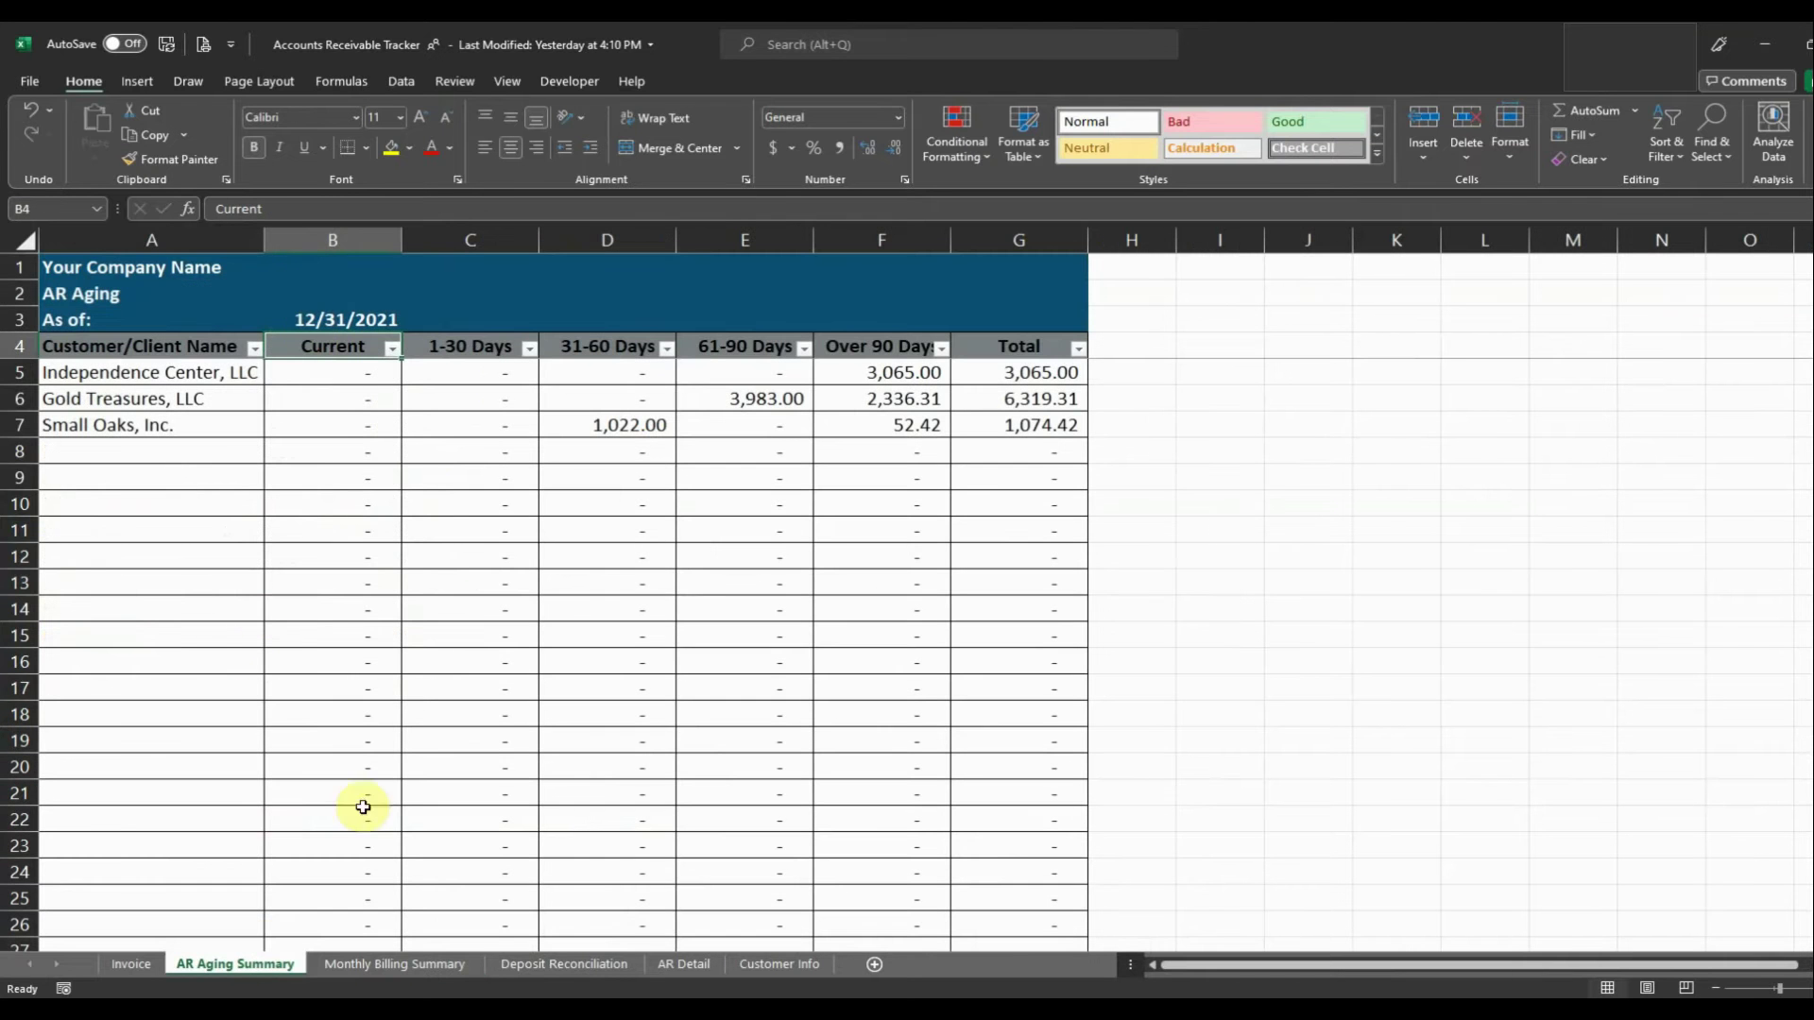
click(396, 964)
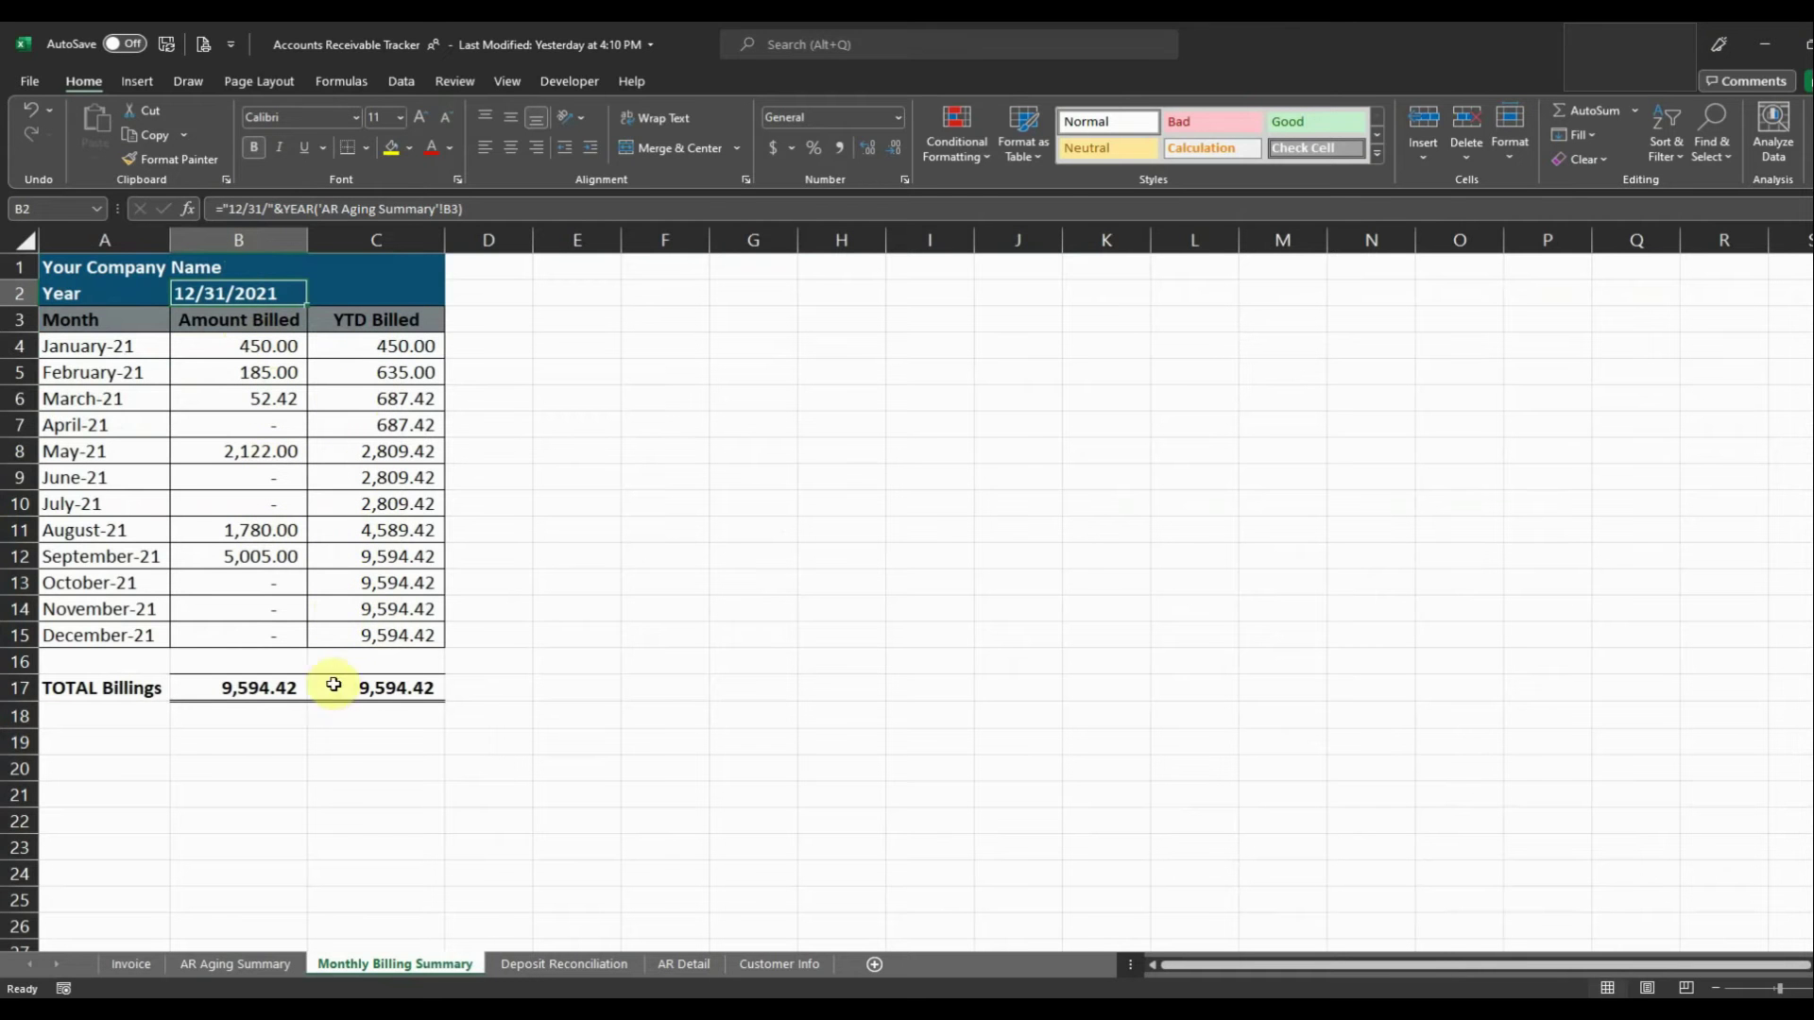
click(134, 965)
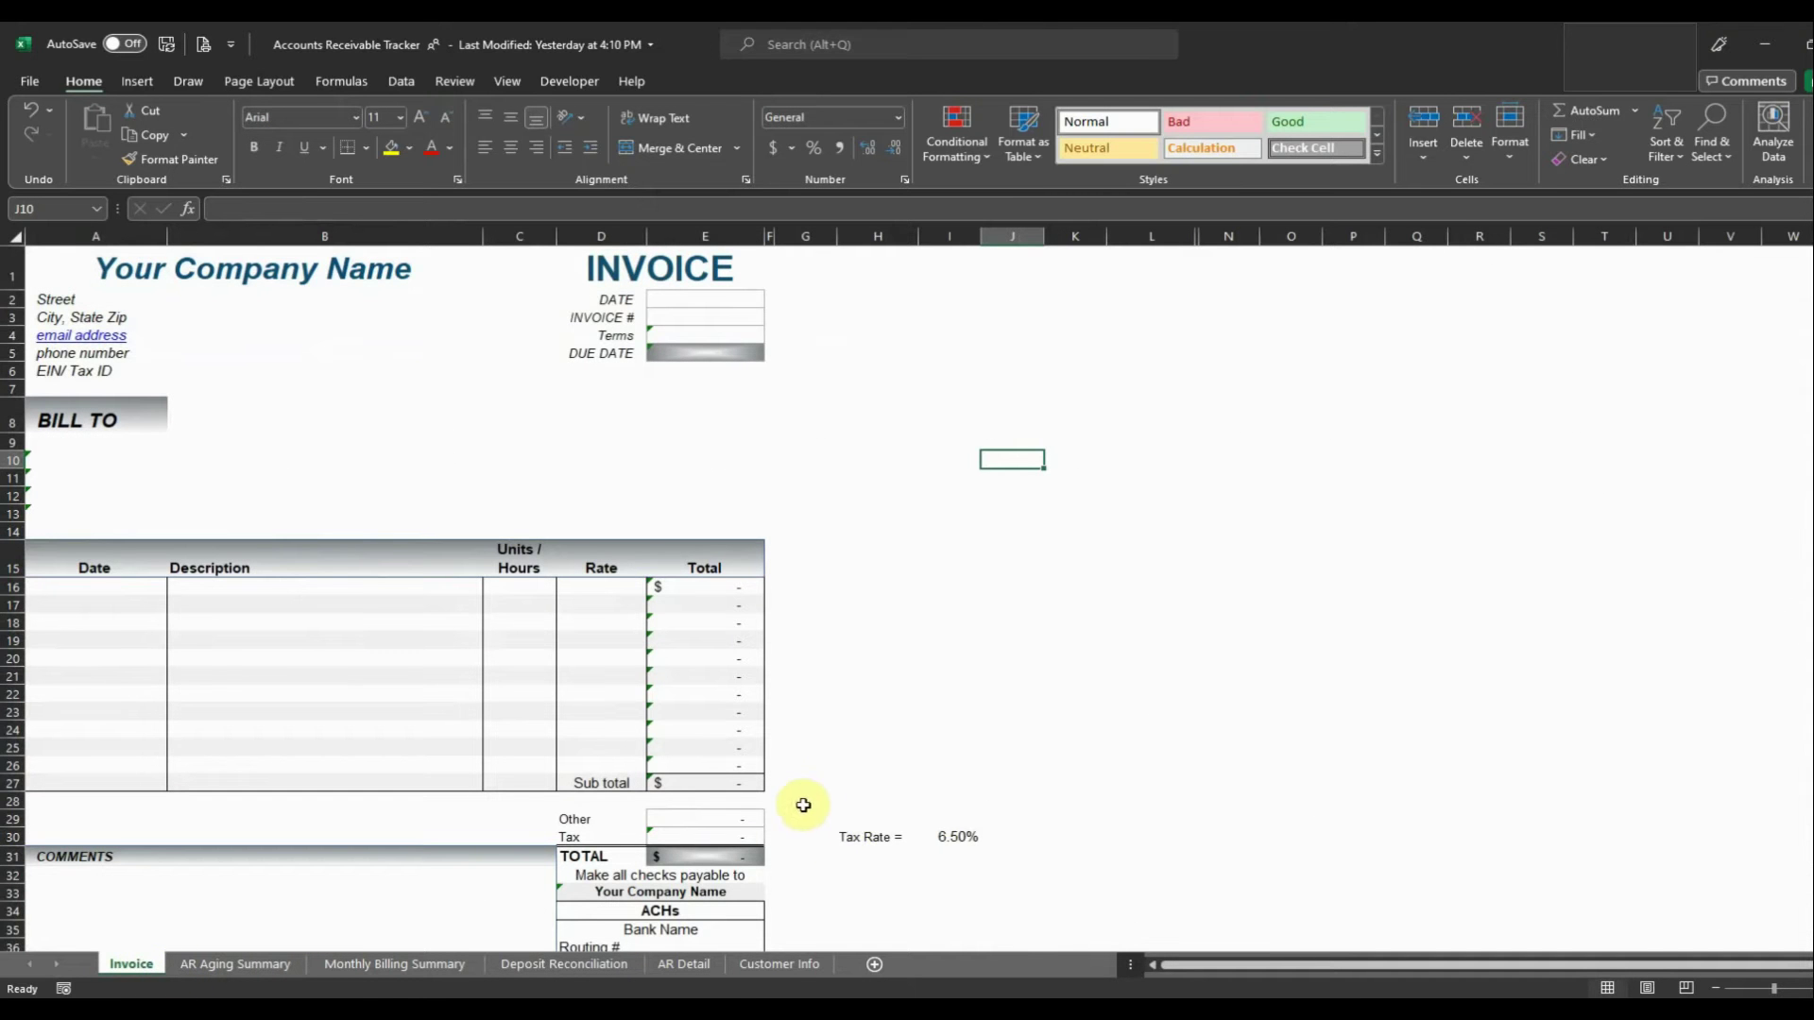
Bill the invoice to Independence Center, LLC.
click(111, 441)
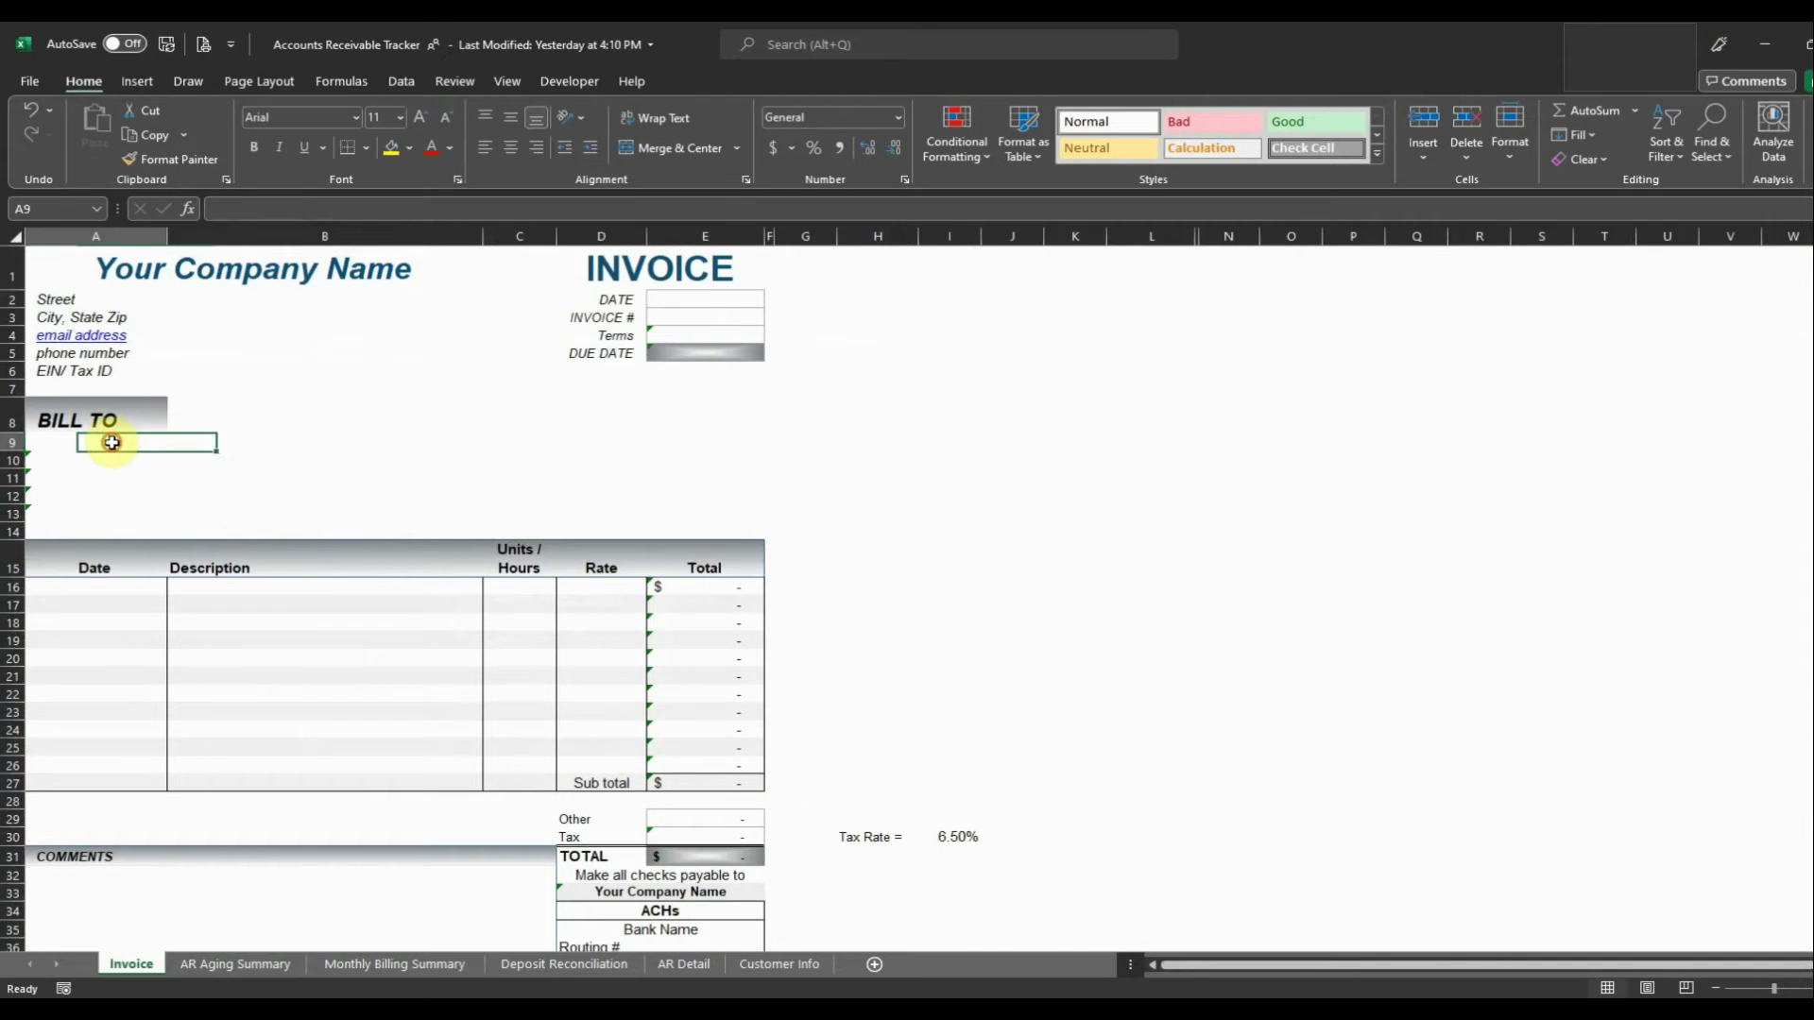
click(176, 441)
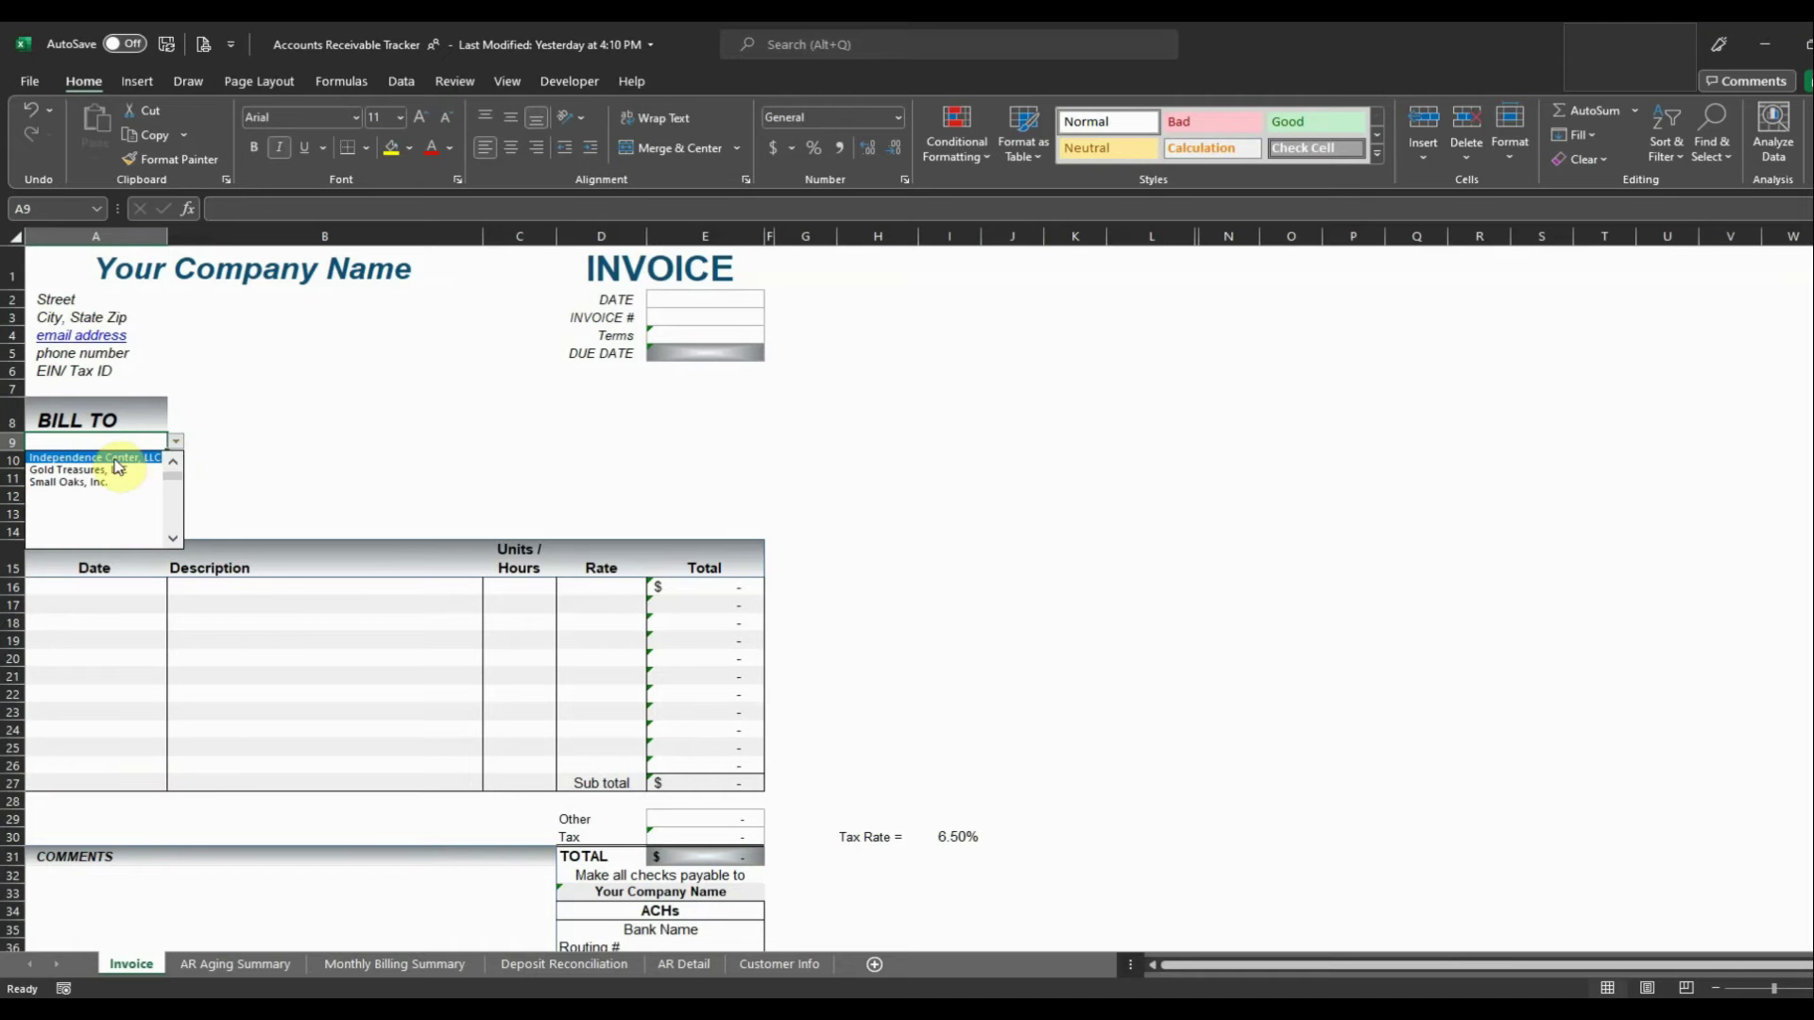
click(114, 459)
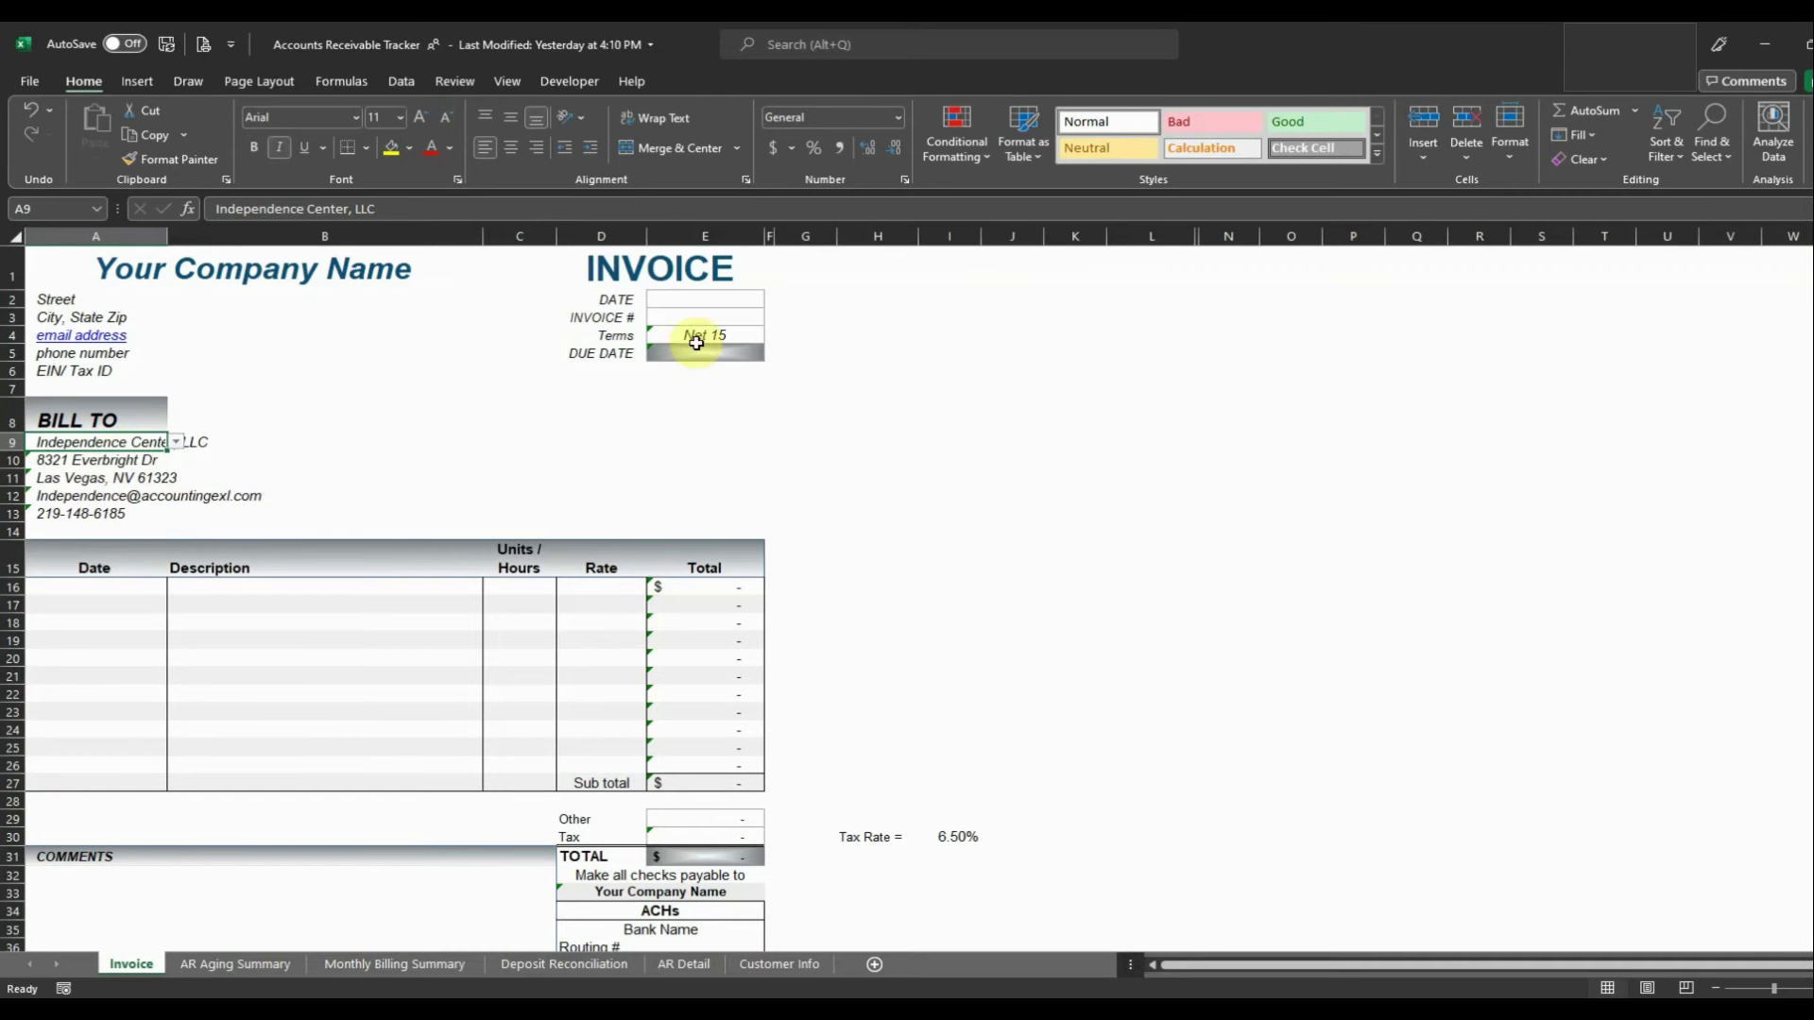
Date the invoice 10/15/2021 and give it invoice number 1004.
click(697, 299)
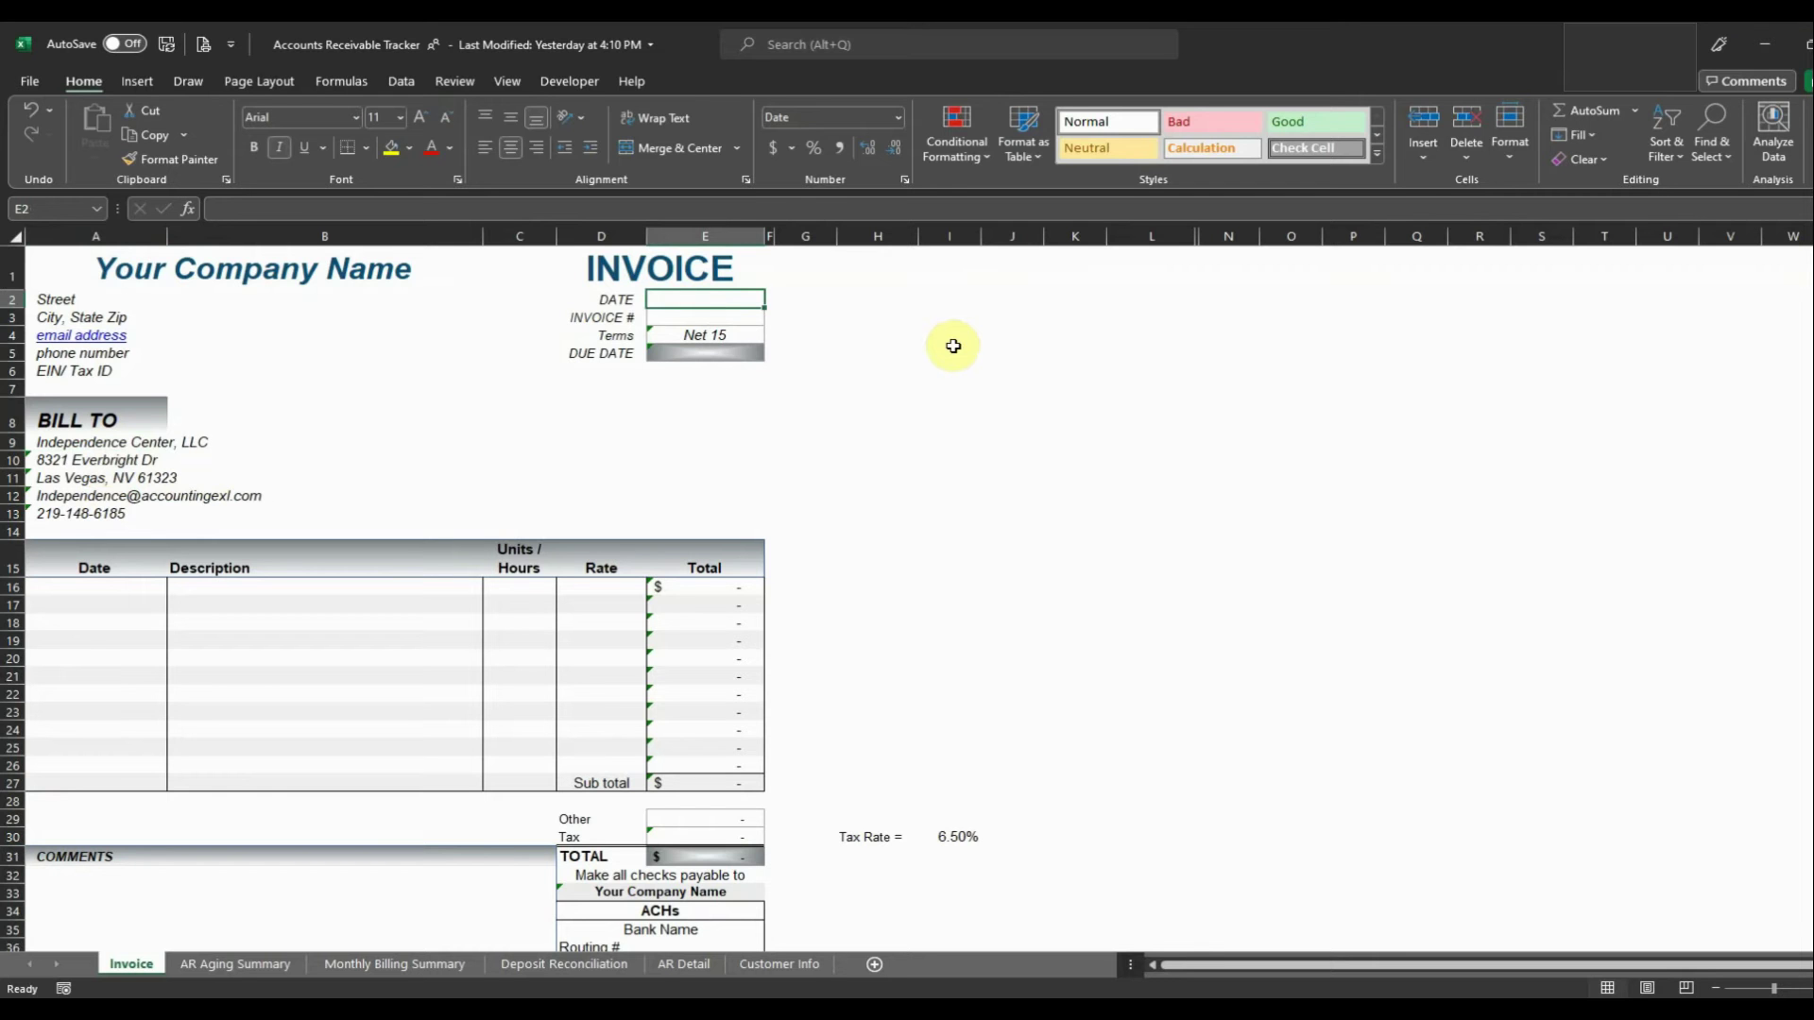
text(10/15/2021)
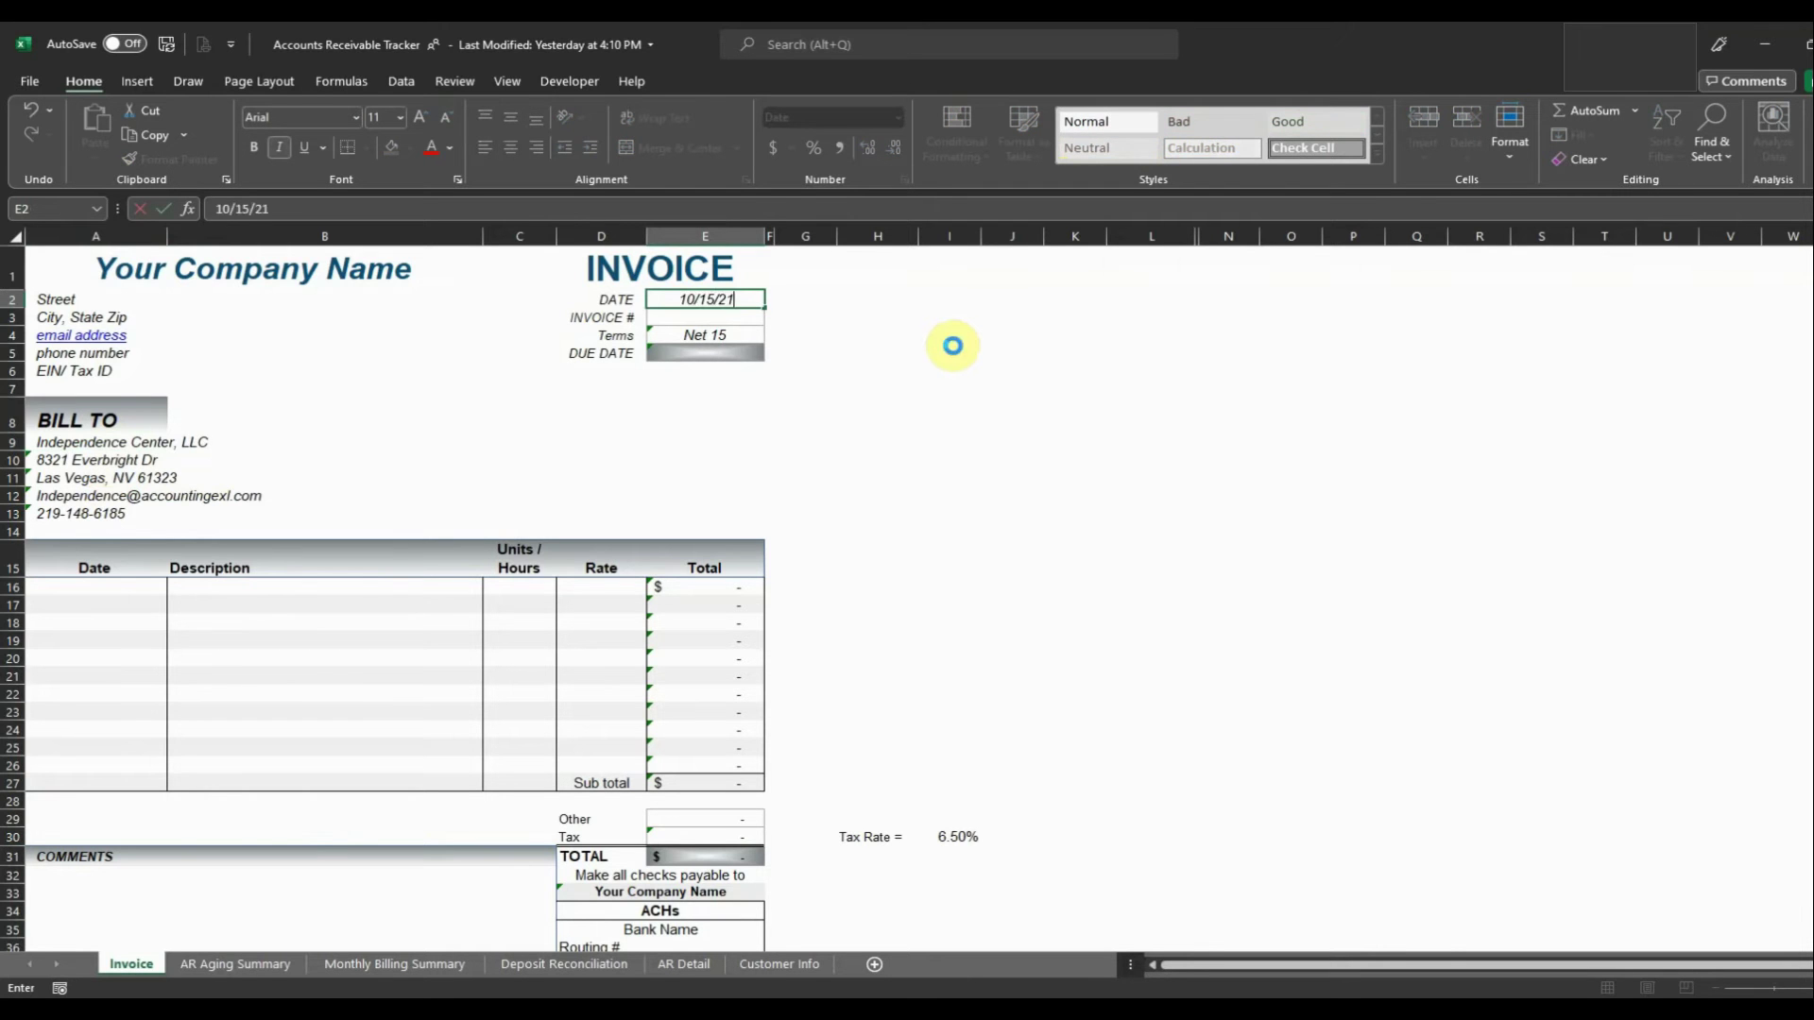
key(Return)
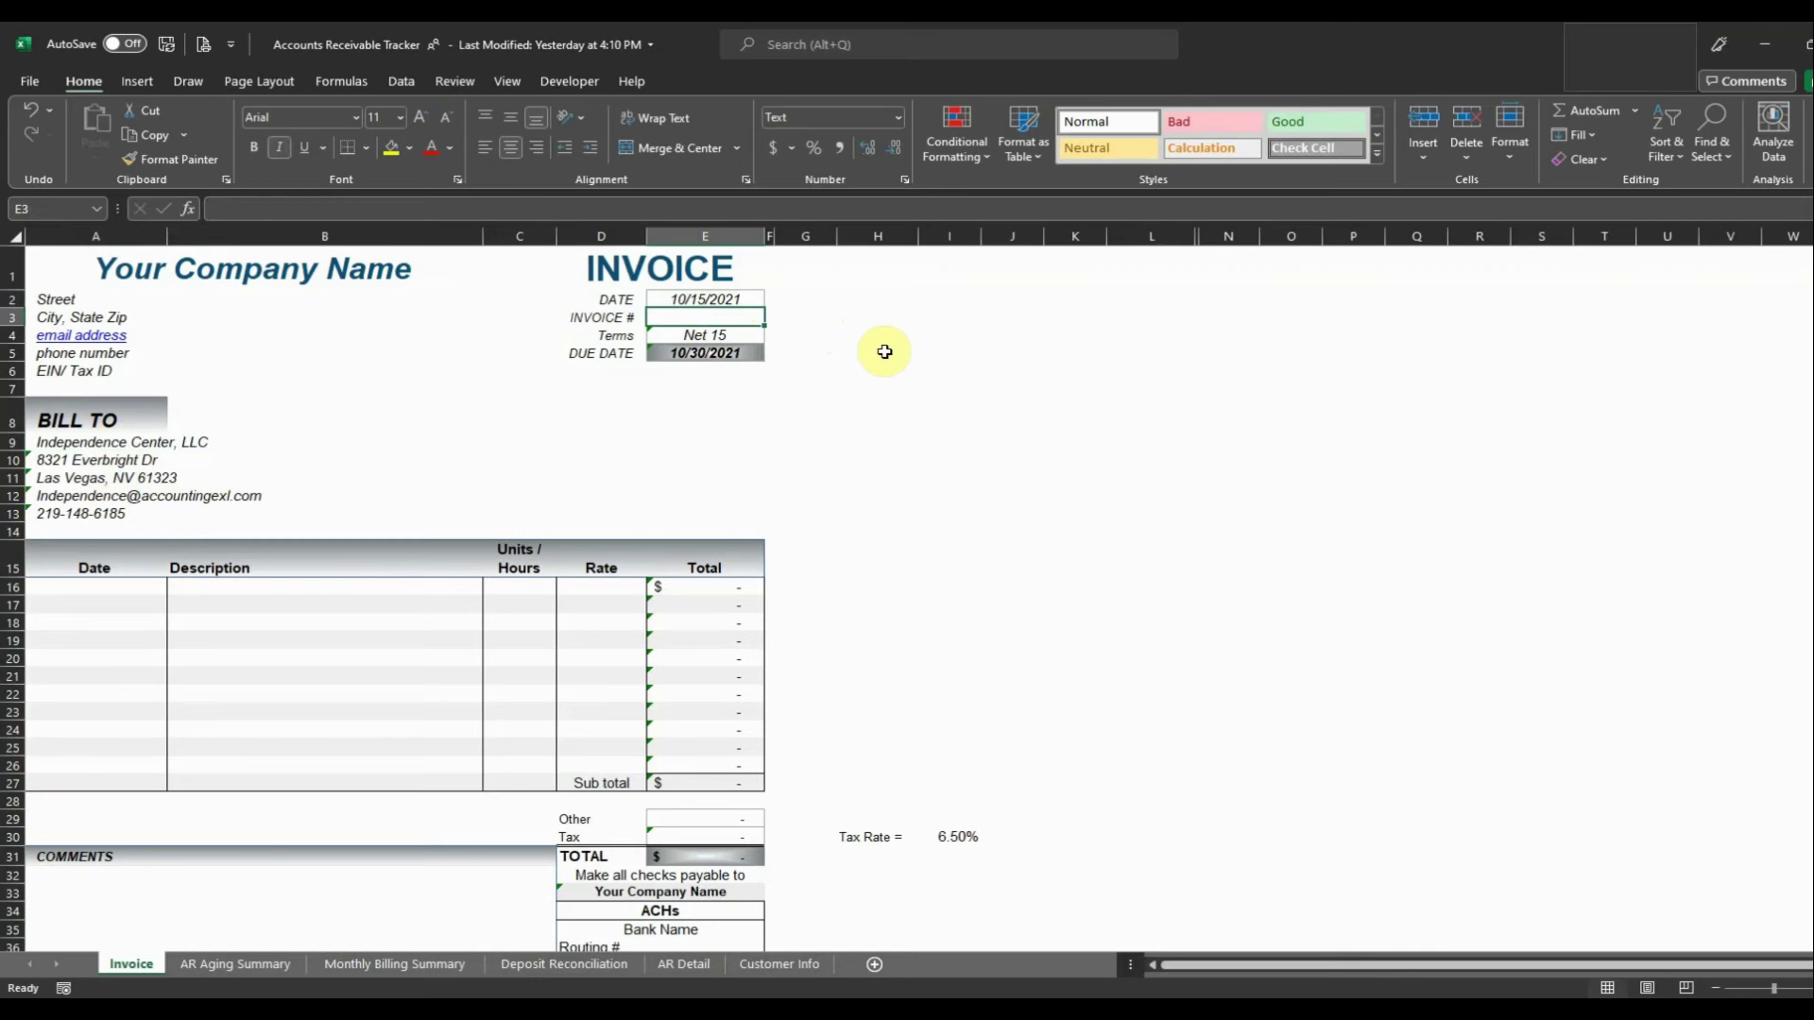
text(1004)
key(Return)
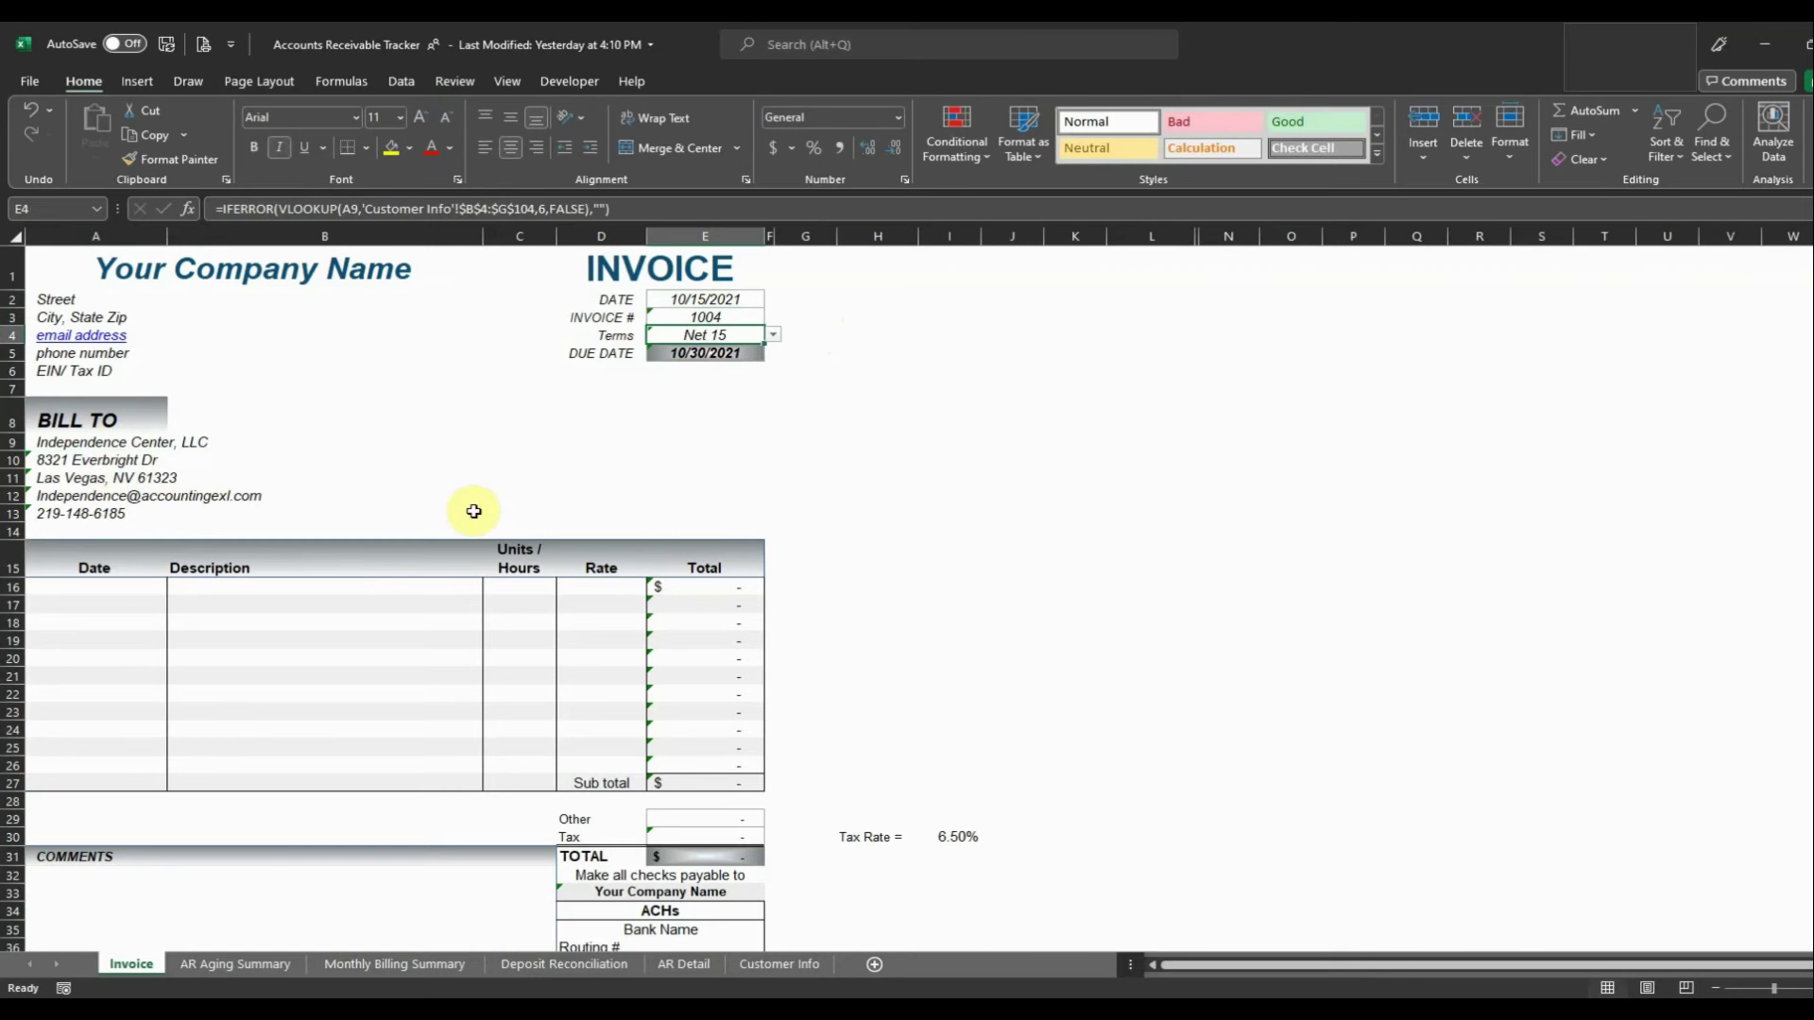
Add a 10/1/2021 Service line item of 2 units at a rate of 100 in row 16.
click(140, 588)
text(10/)
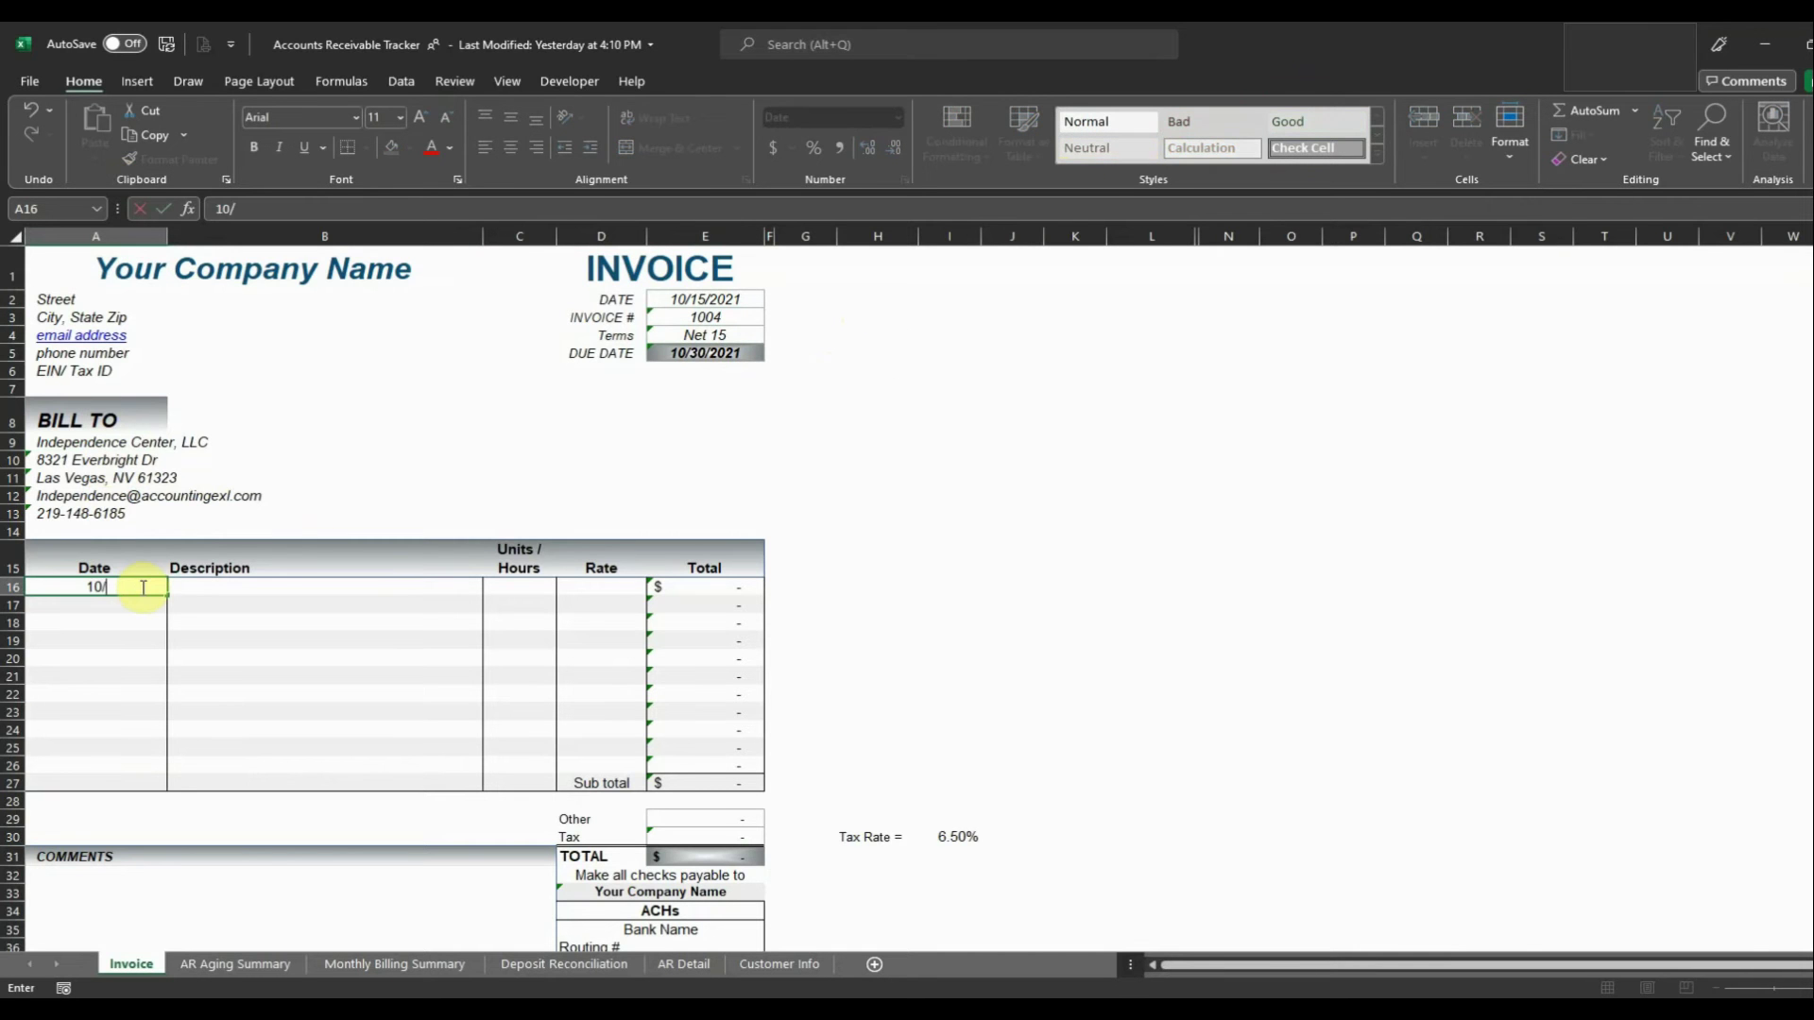
text(1/2021)
key(Return)
key(Up)
key(Right)
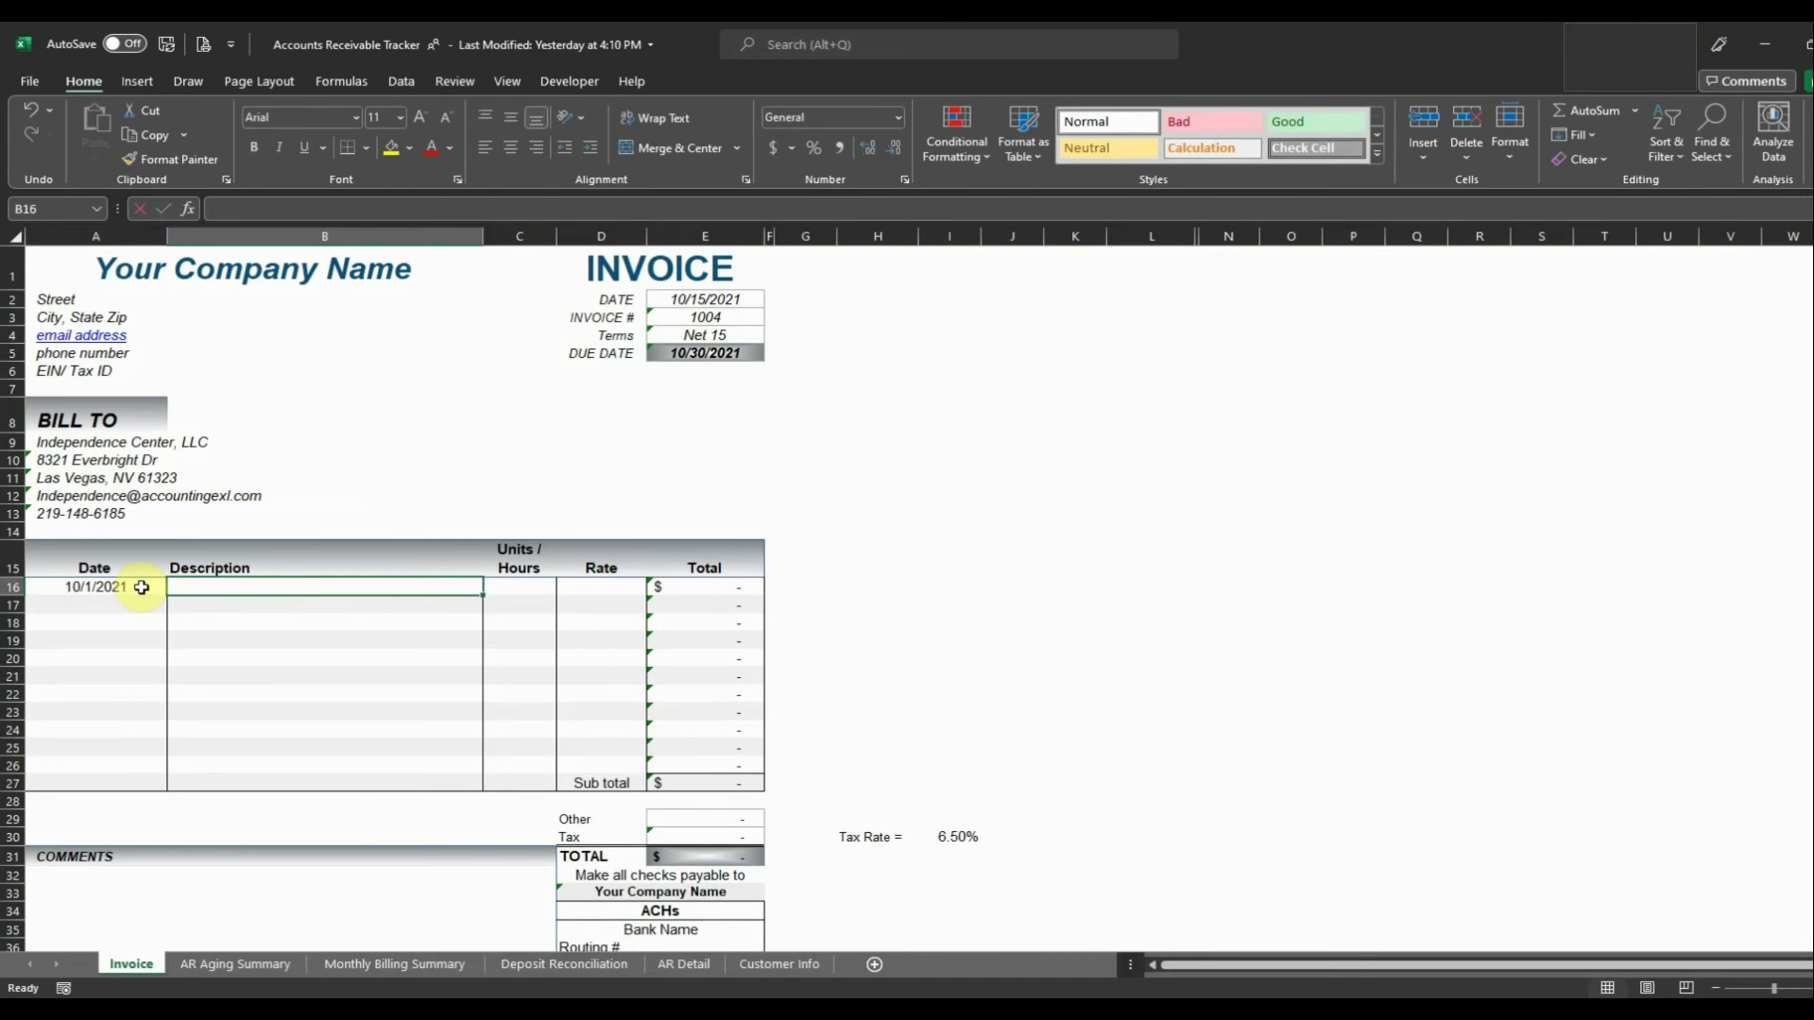
text(eSe)
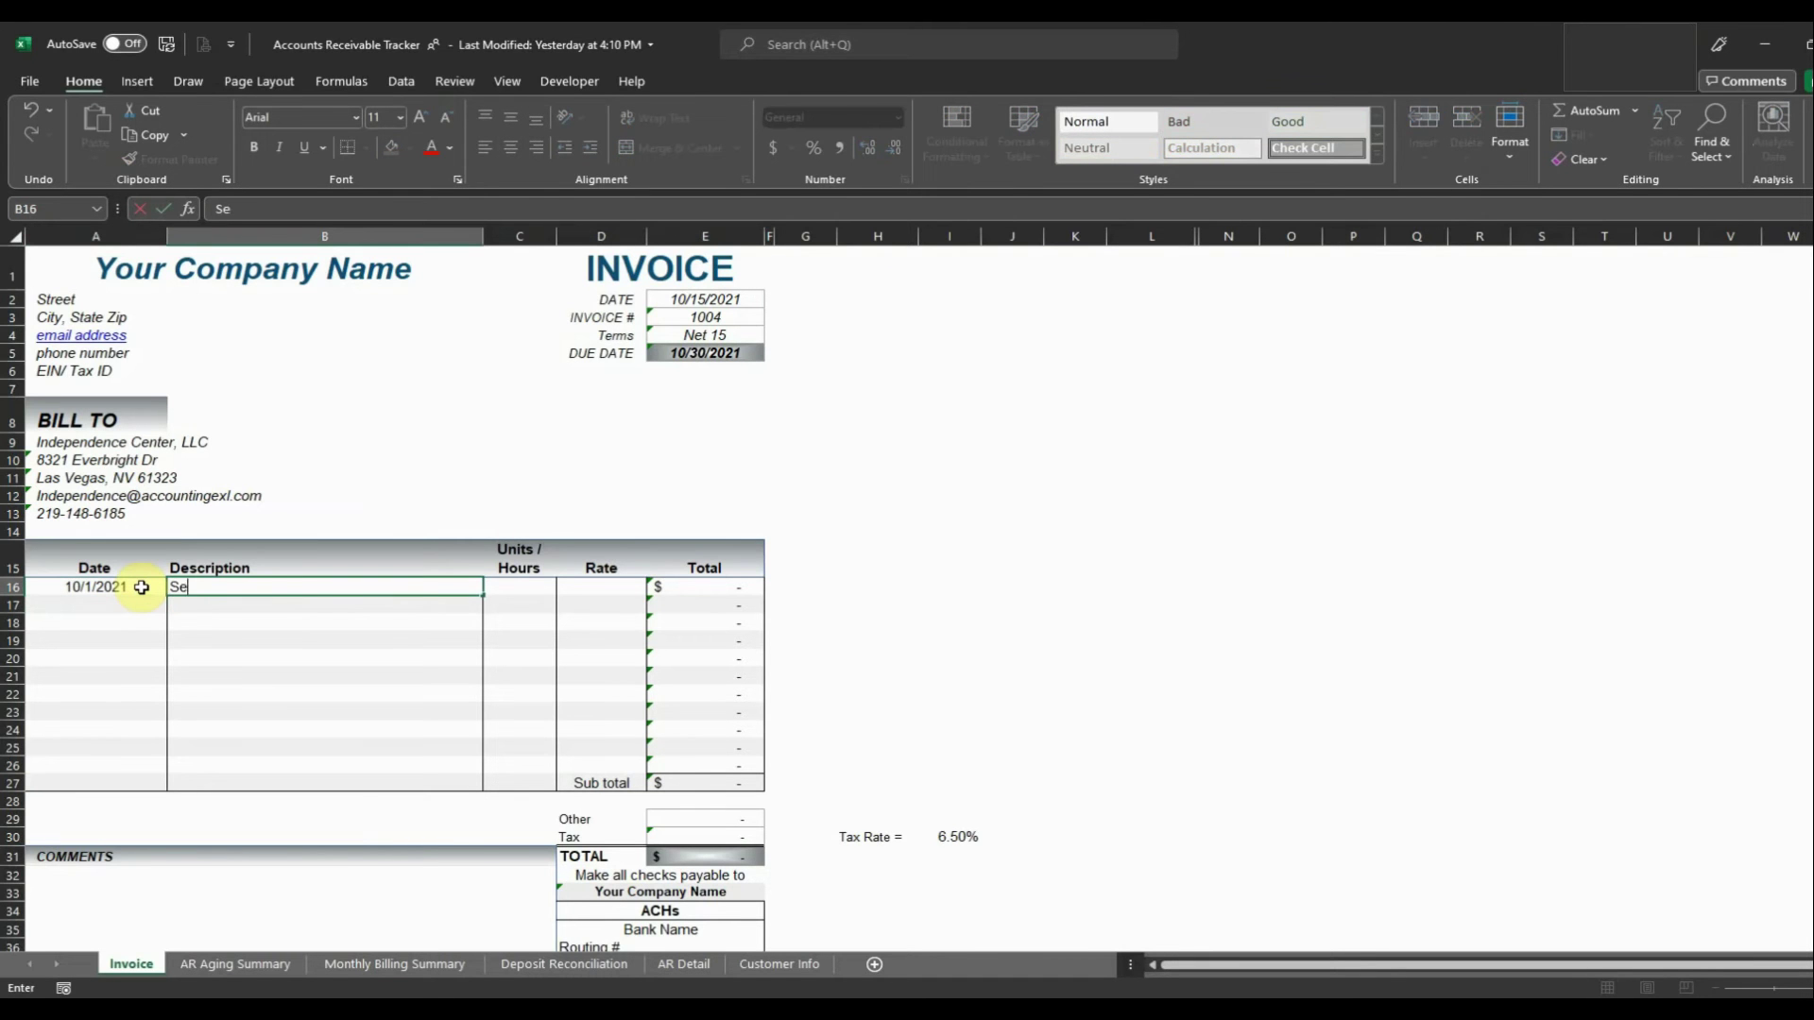
key(Tab)
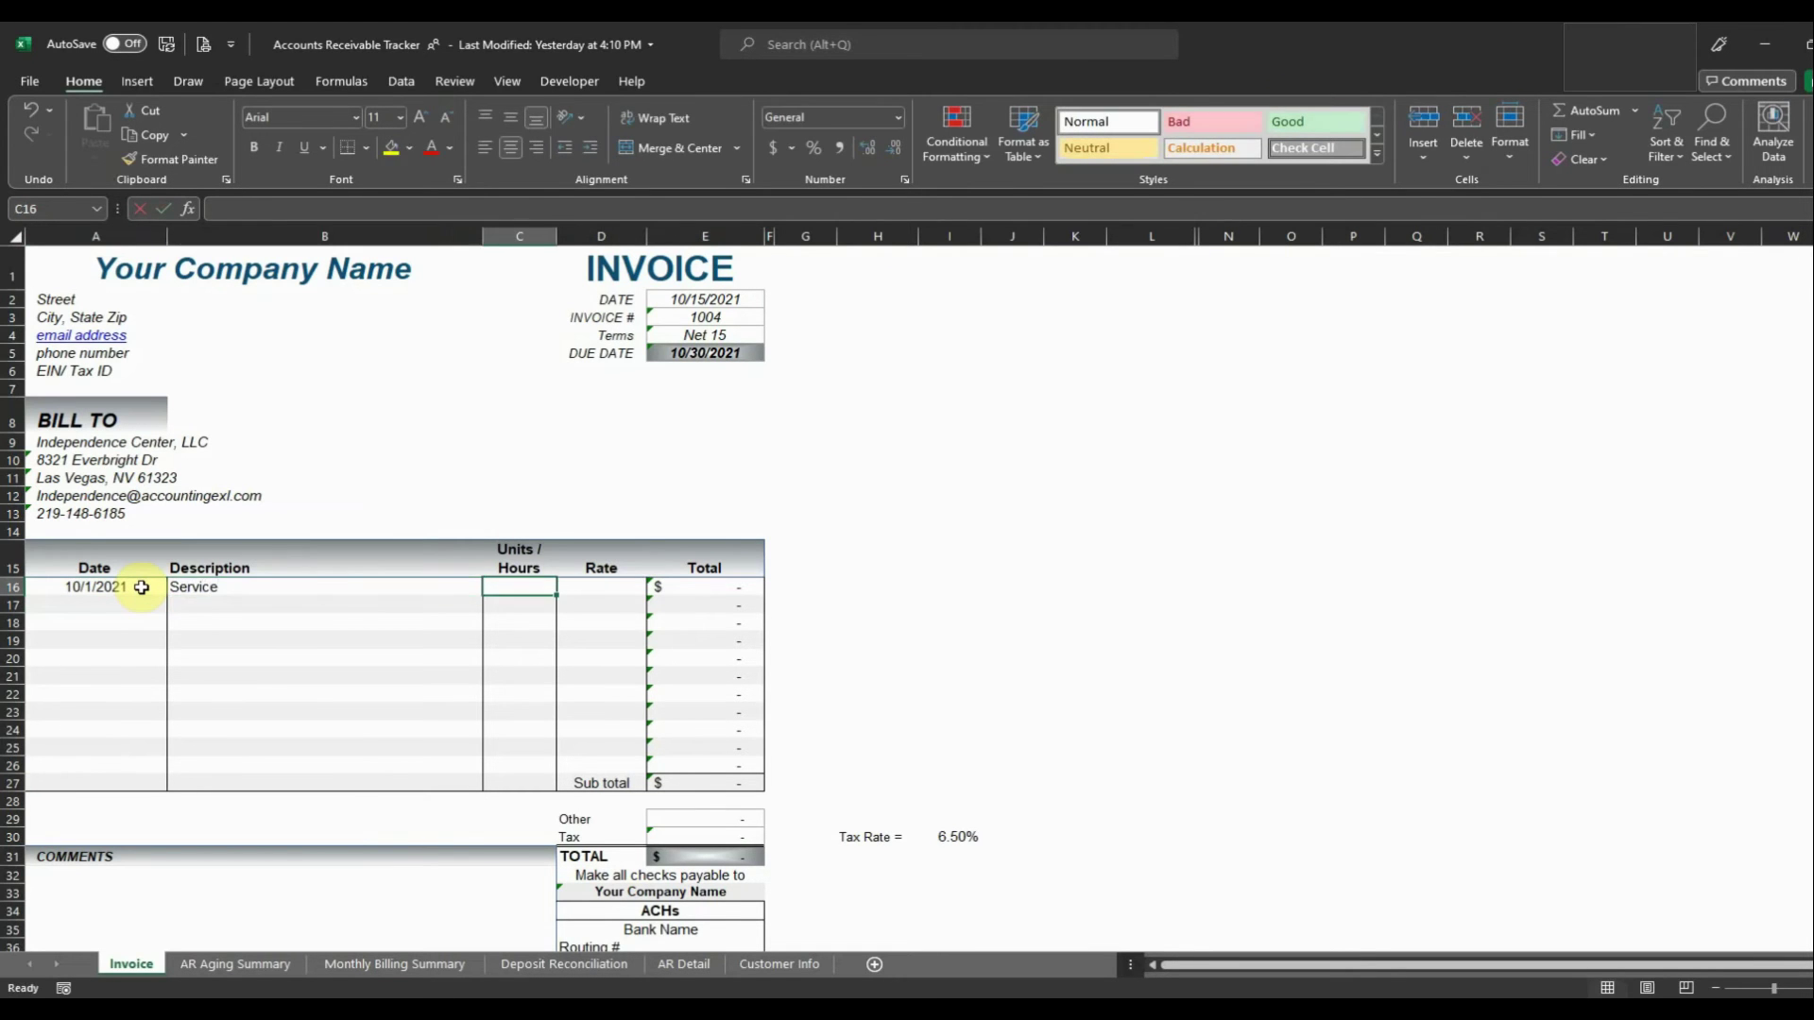
text(2)
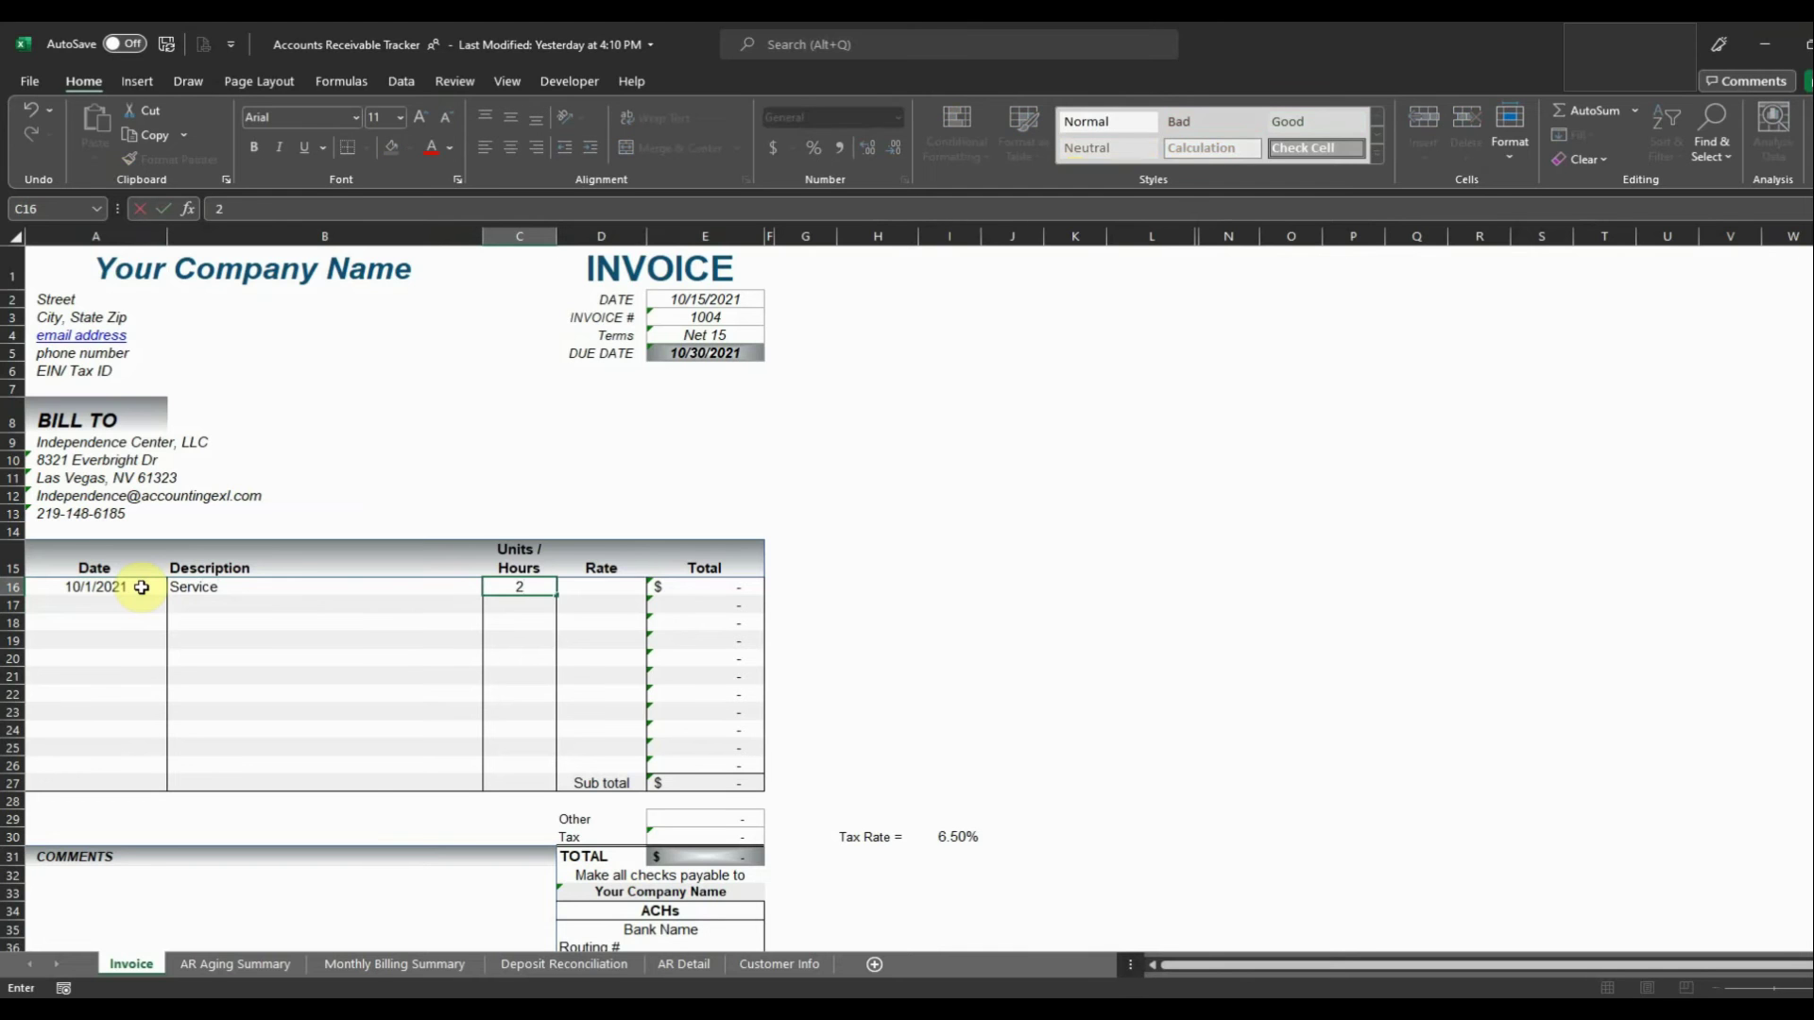
key(Tab)
text(100)
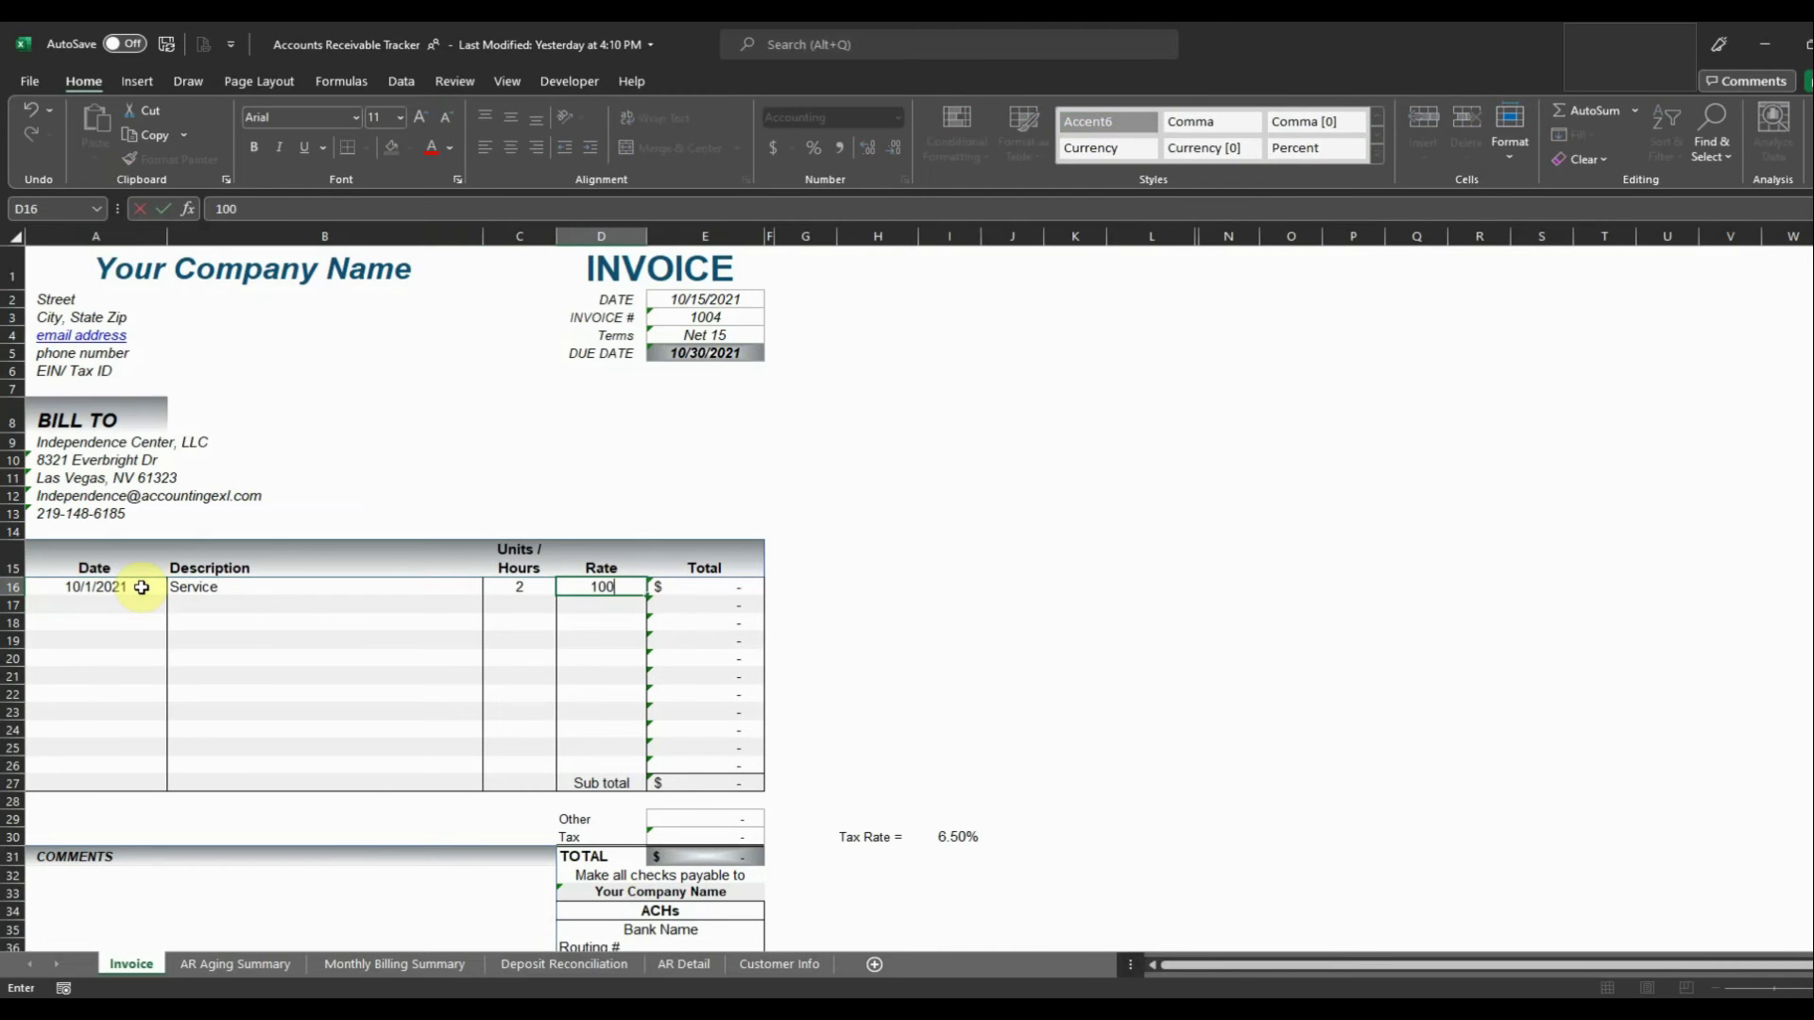
key(Return)
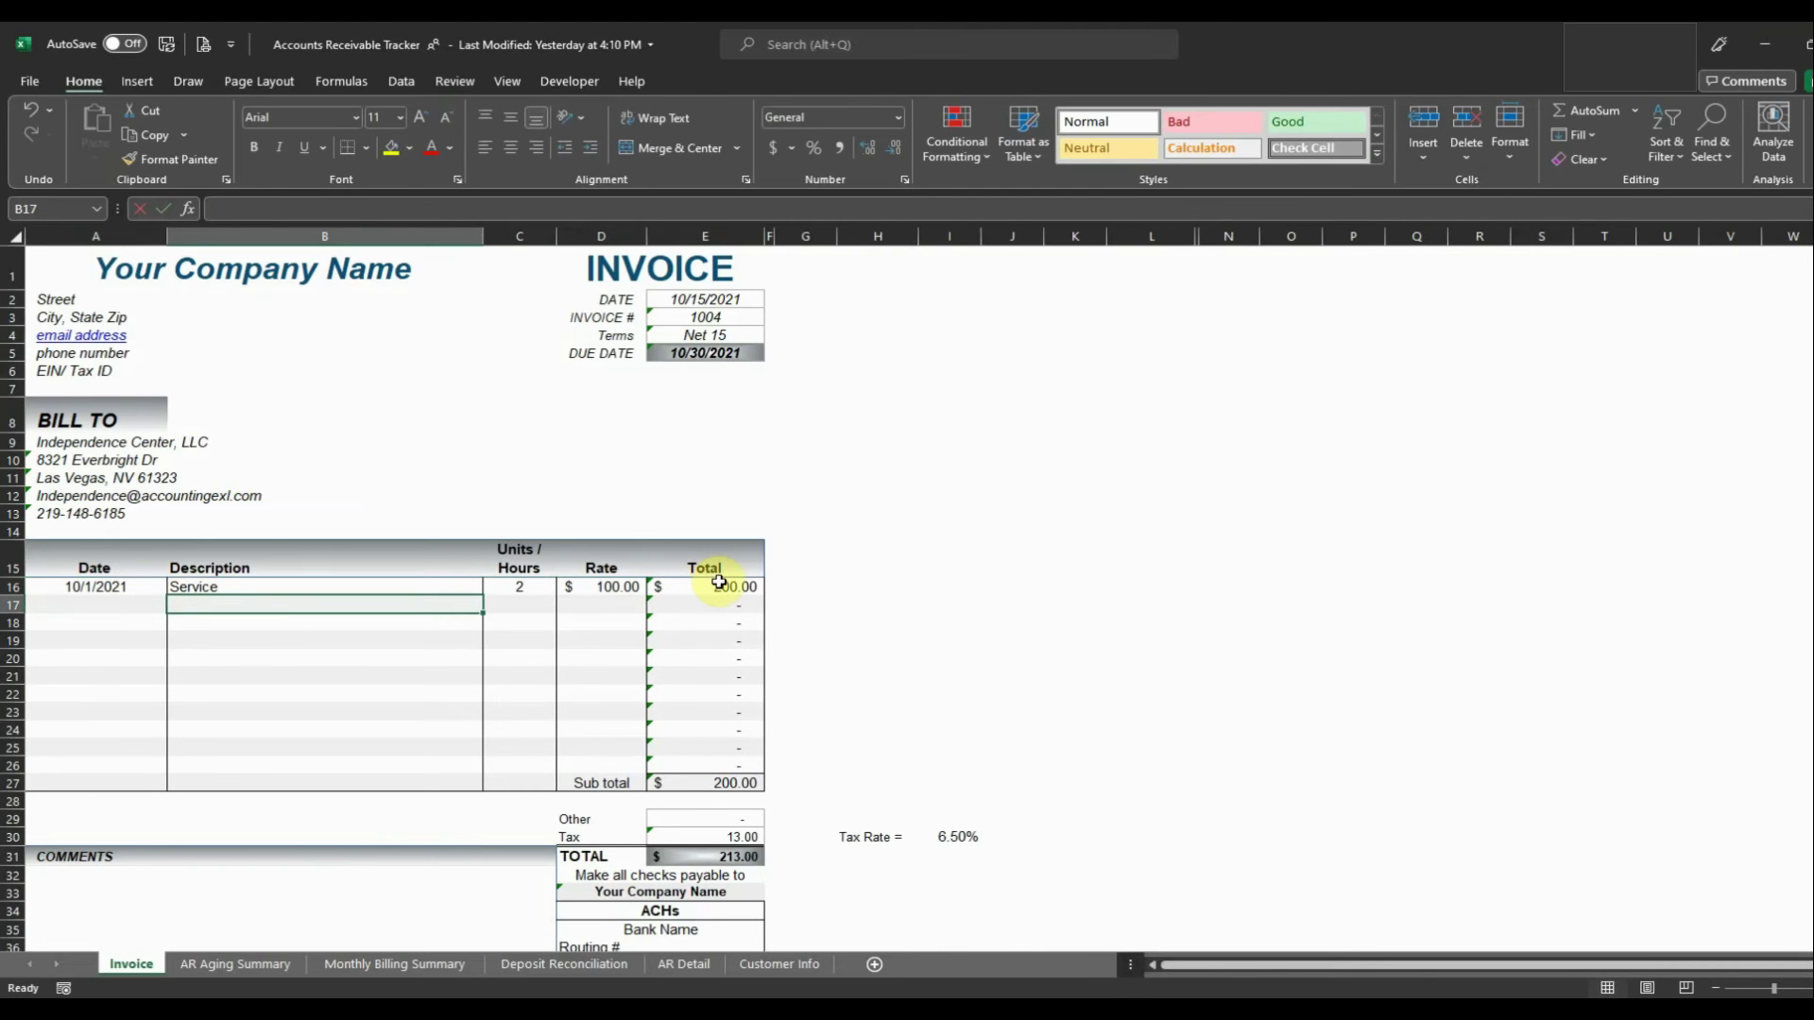
Lower the invoice tax rate in I30 to 6%, bringing the total to 212.00.
scroll(749, 765, down, 1)
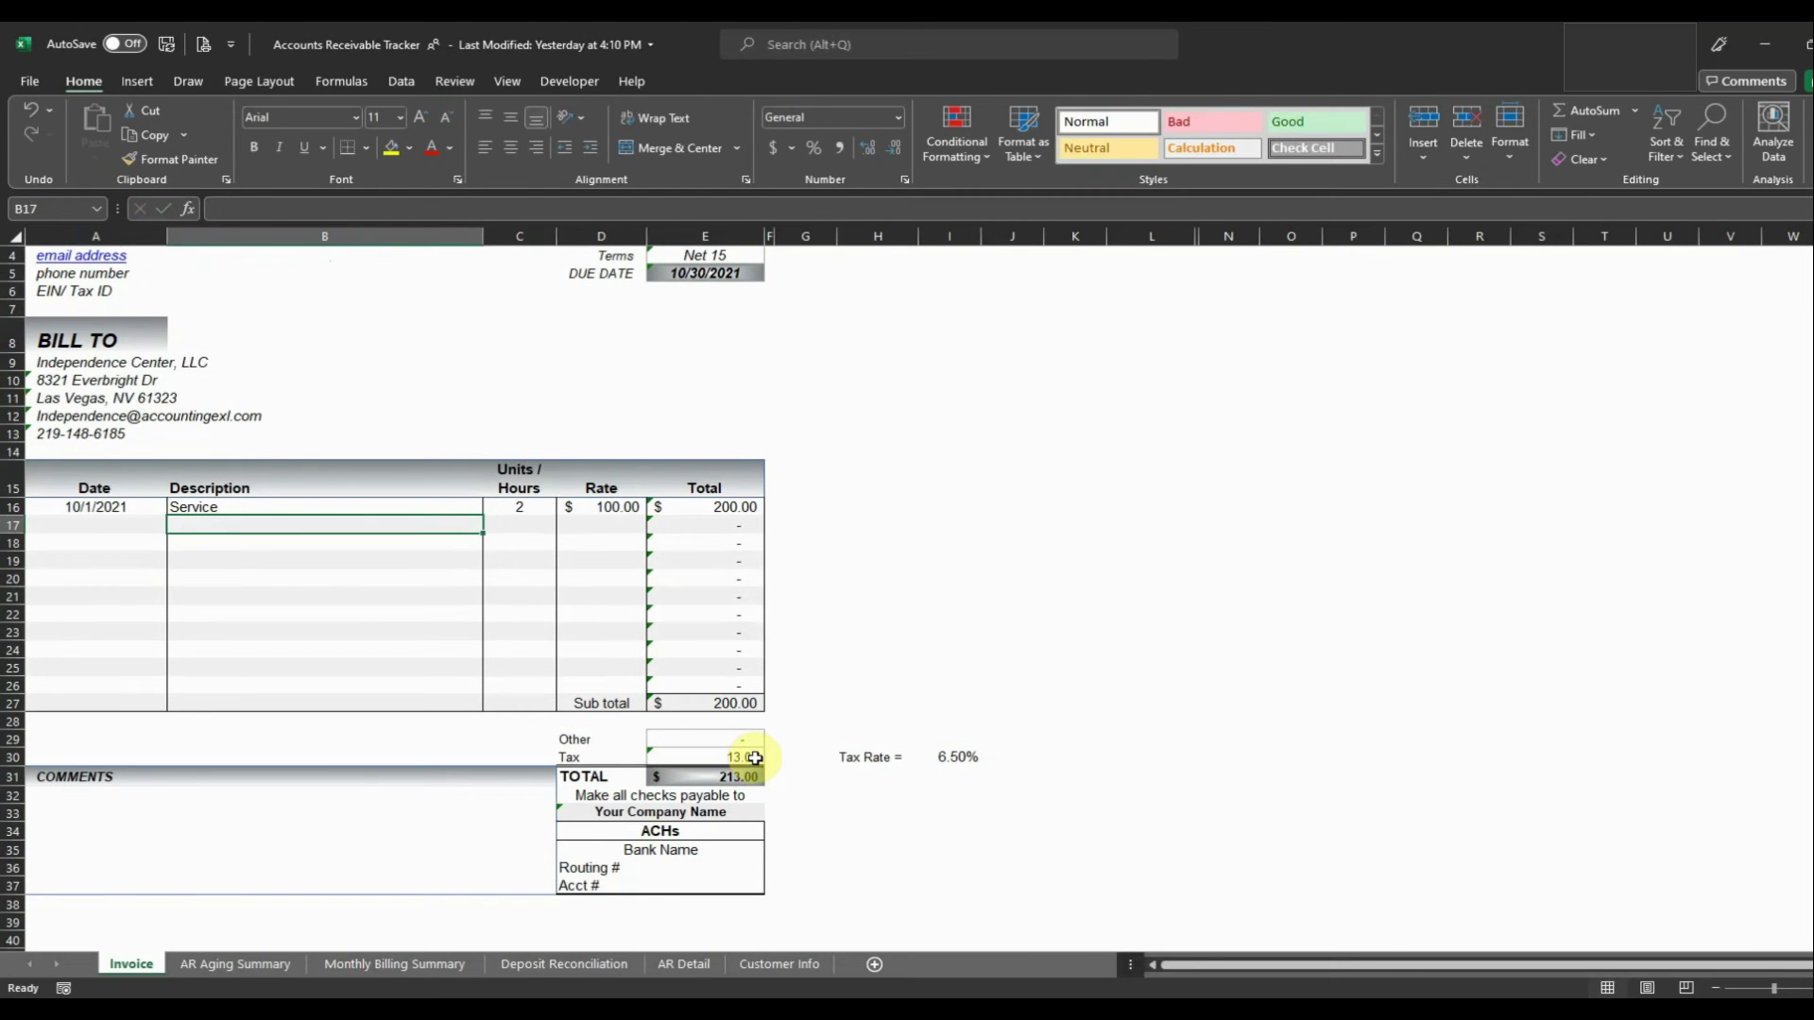
click(947, 756)
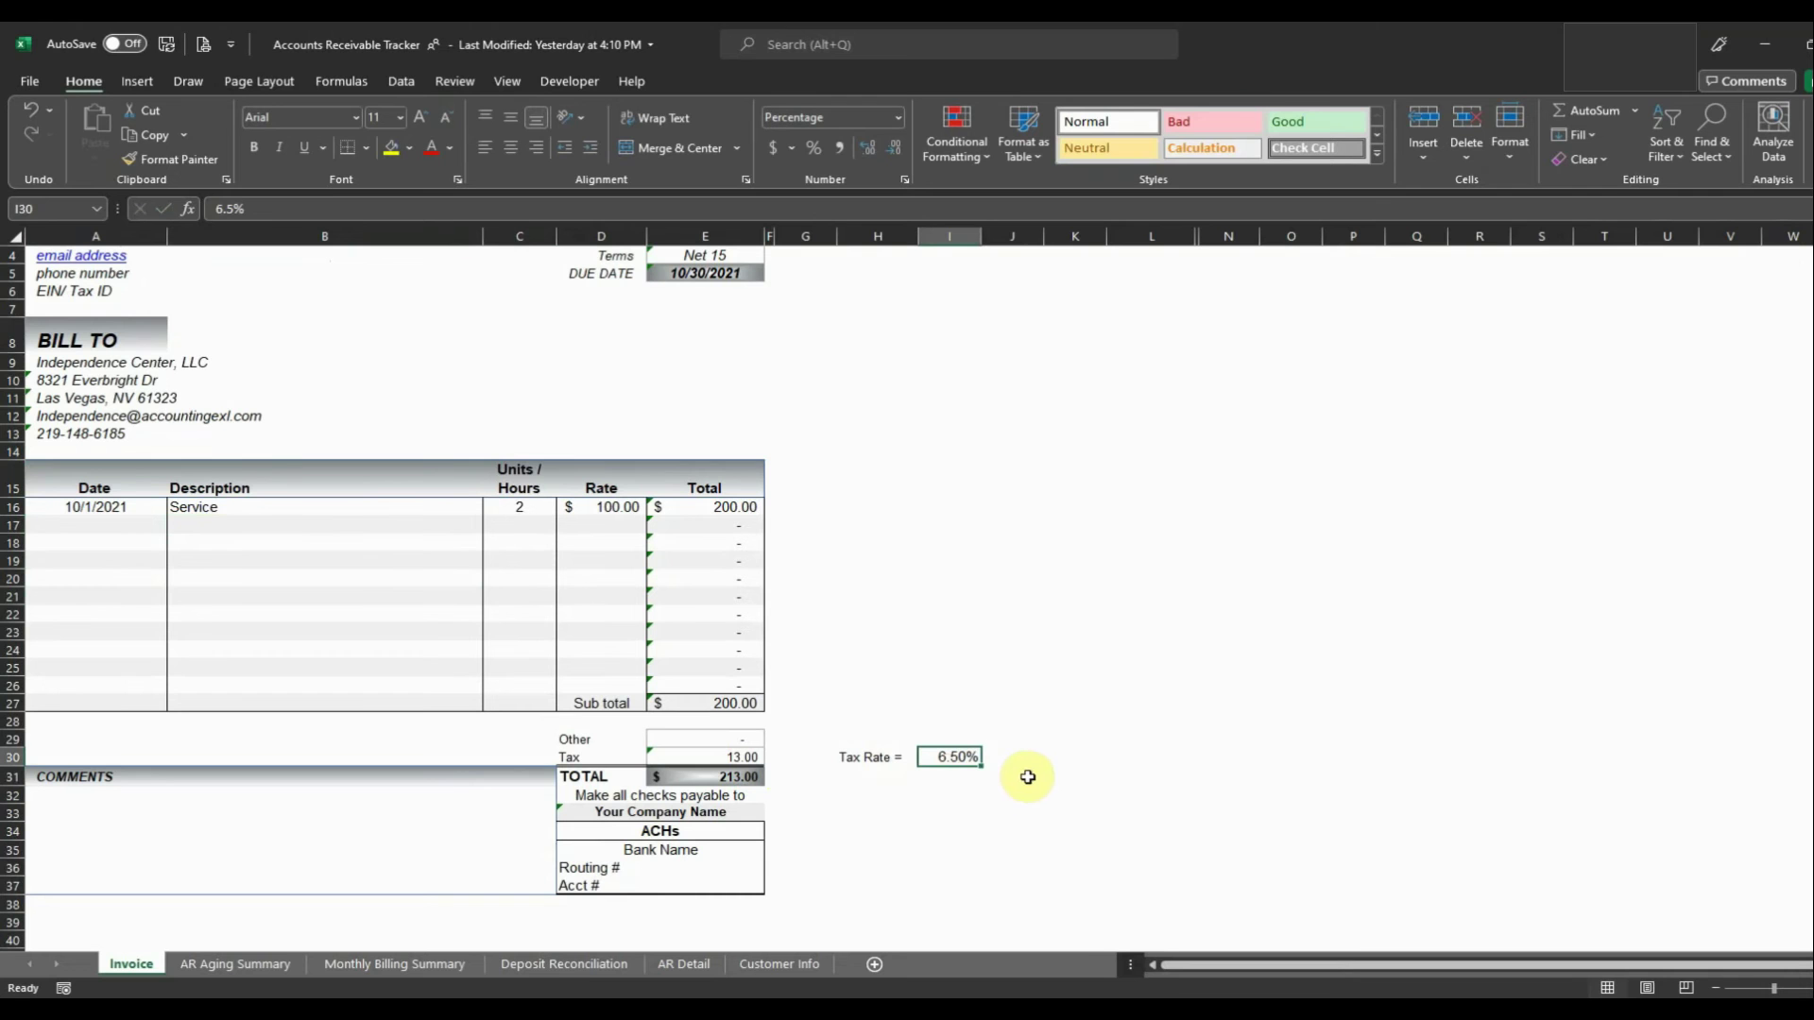
text(6)
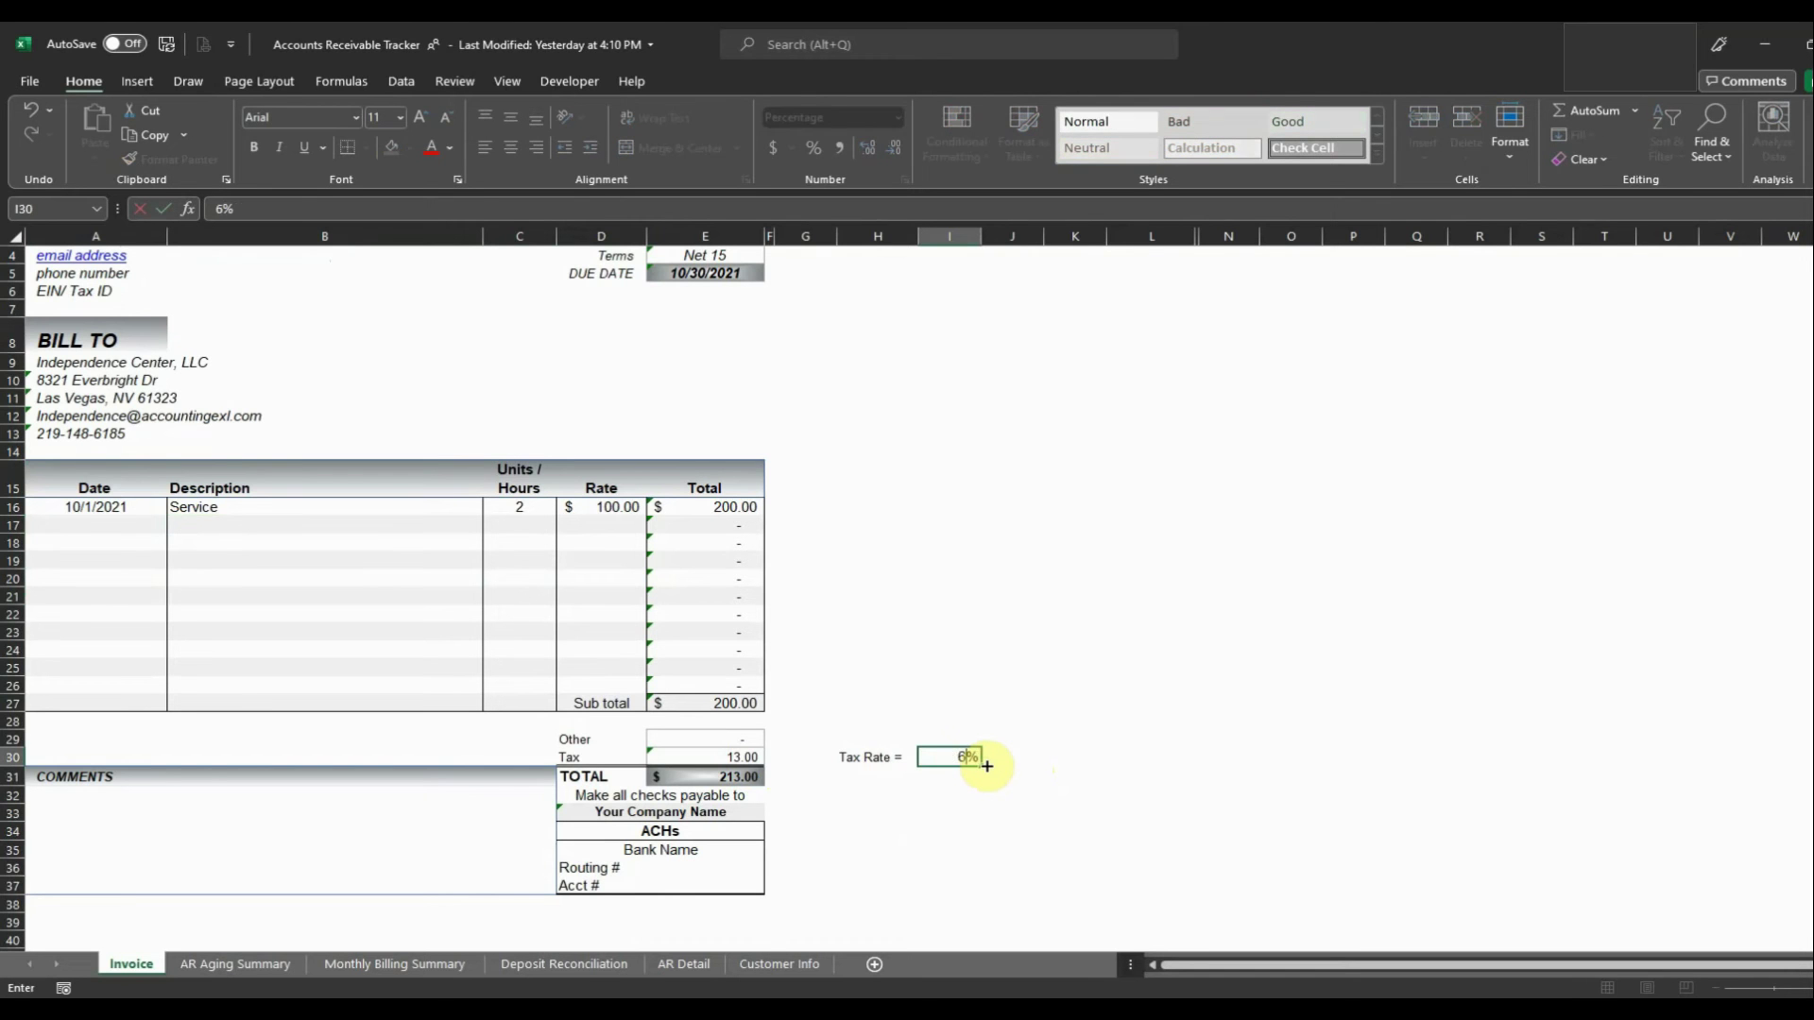
key(Return)
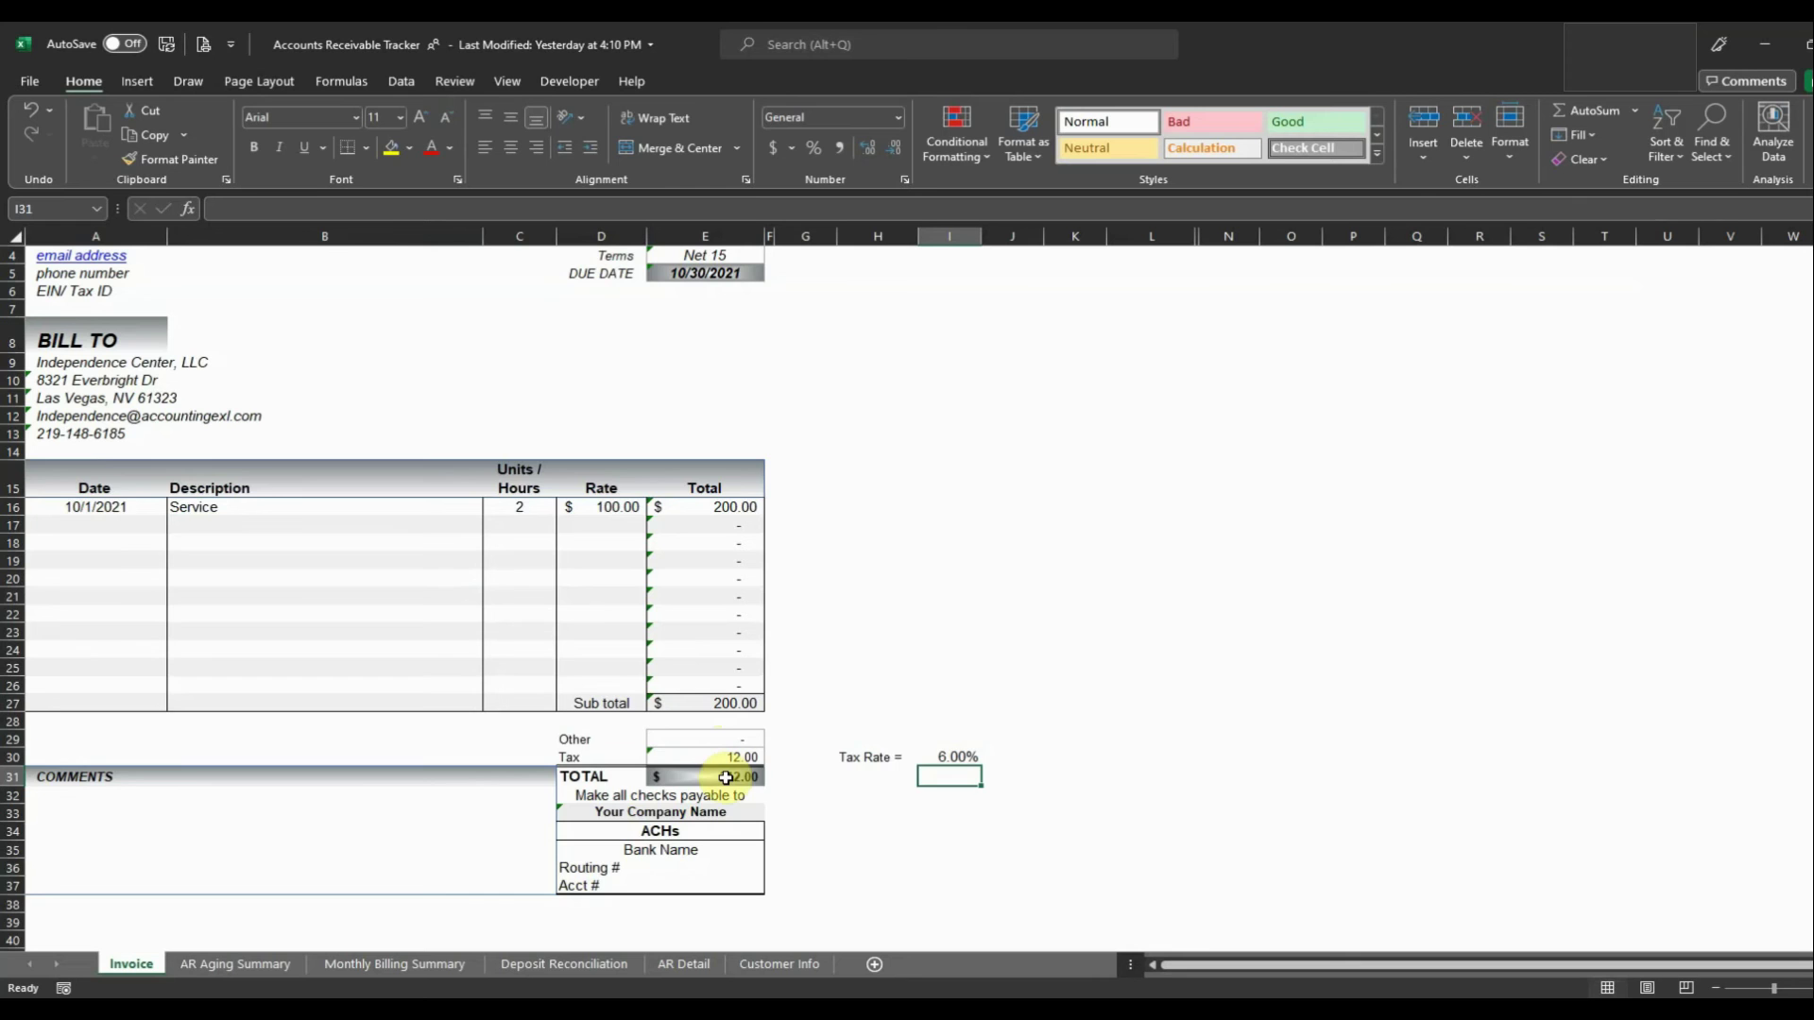
scroll(725, 775, up, 1)
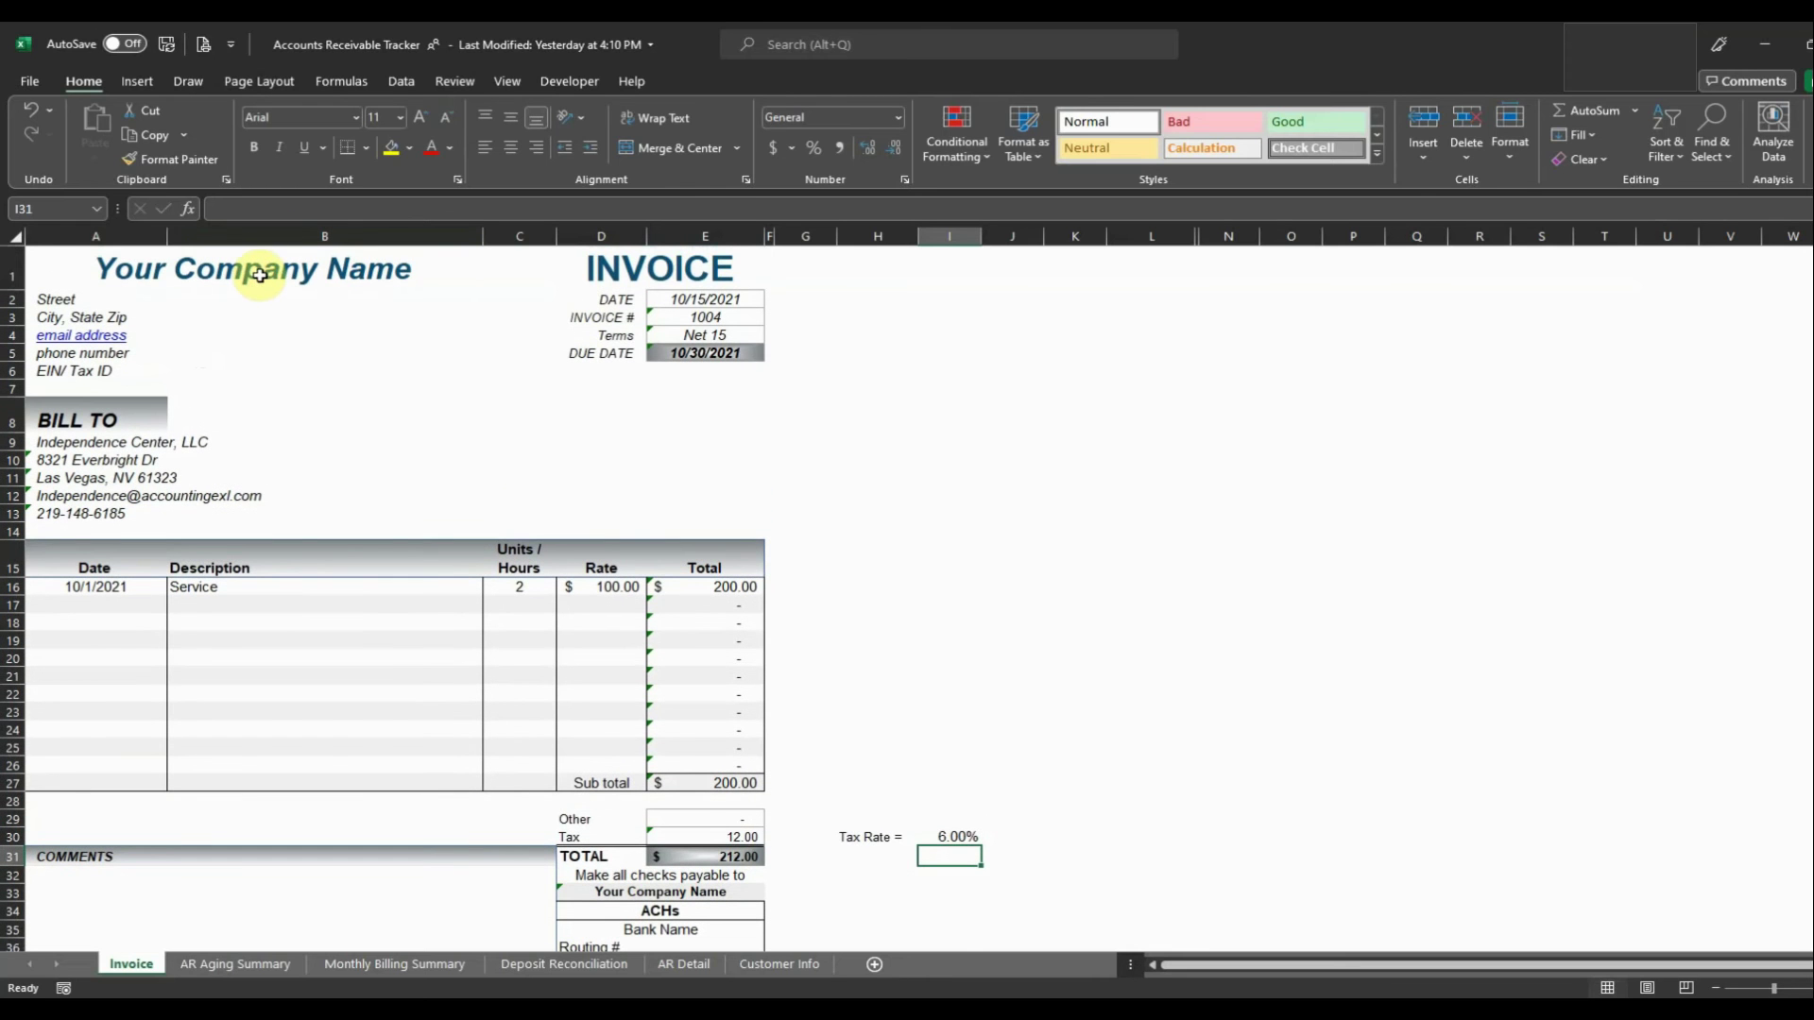
scroll(416, 552, down, 2)
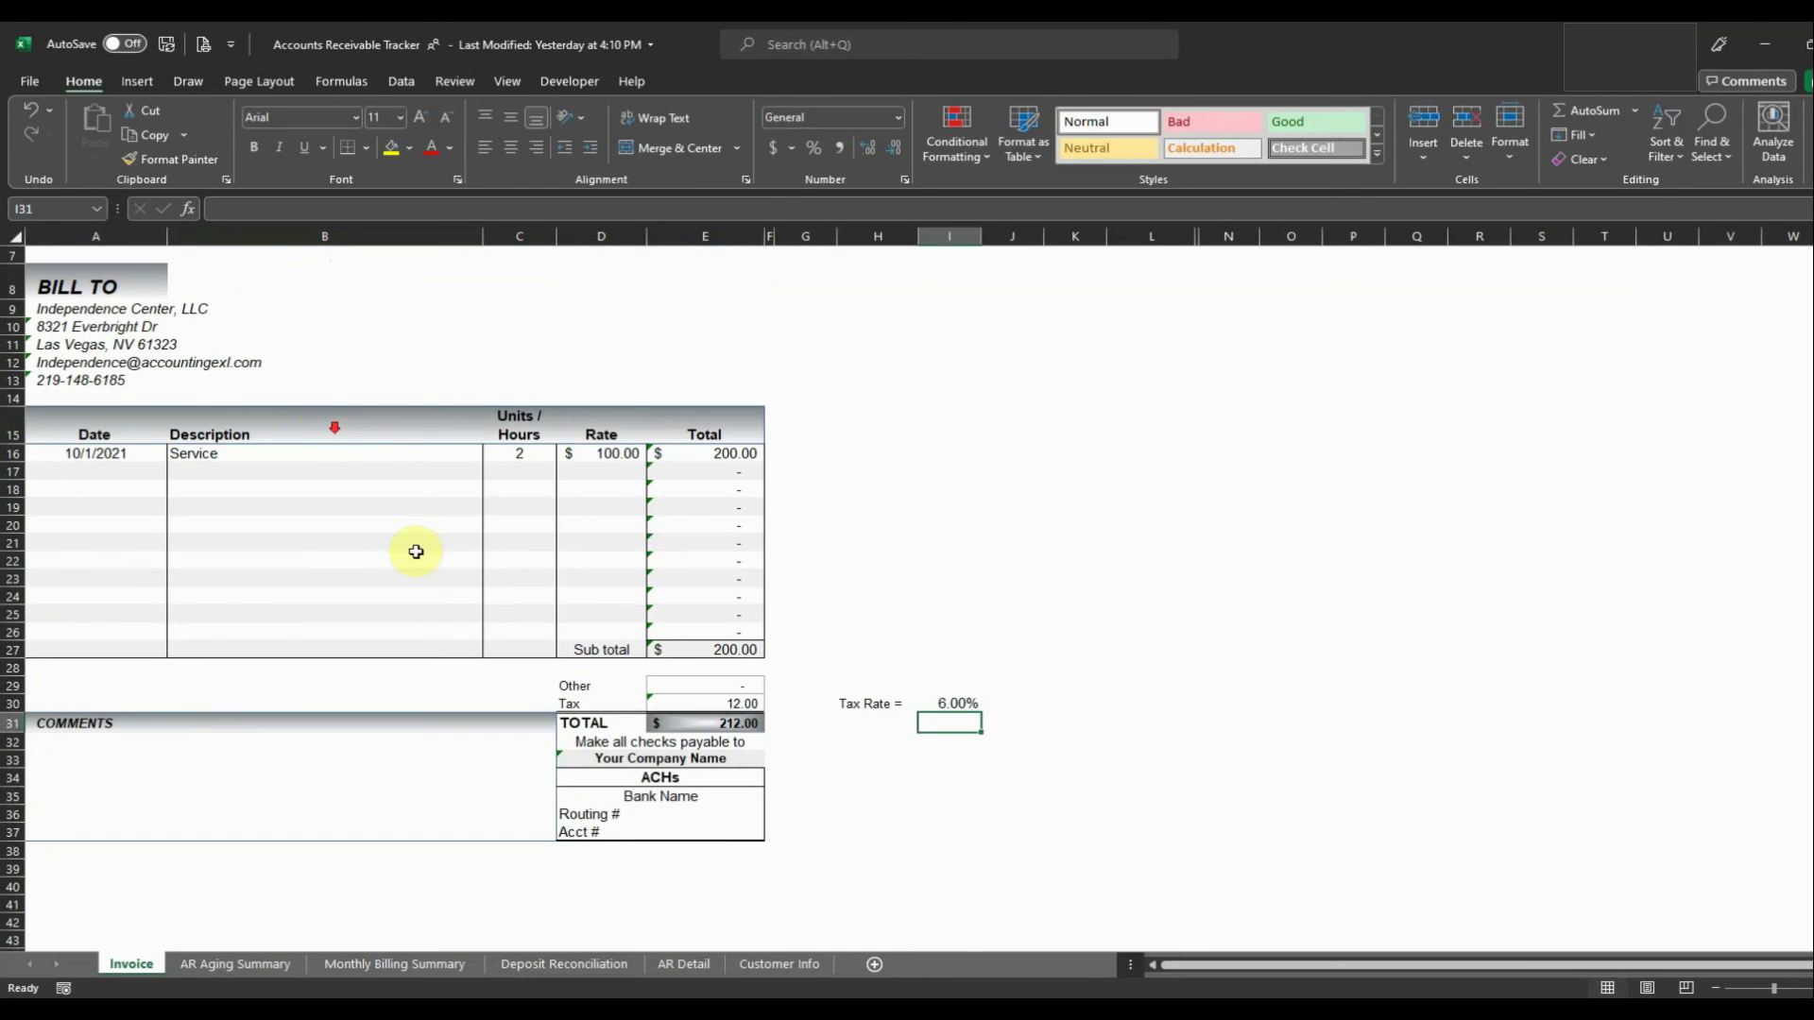
scroll(534, 699, up, 2)
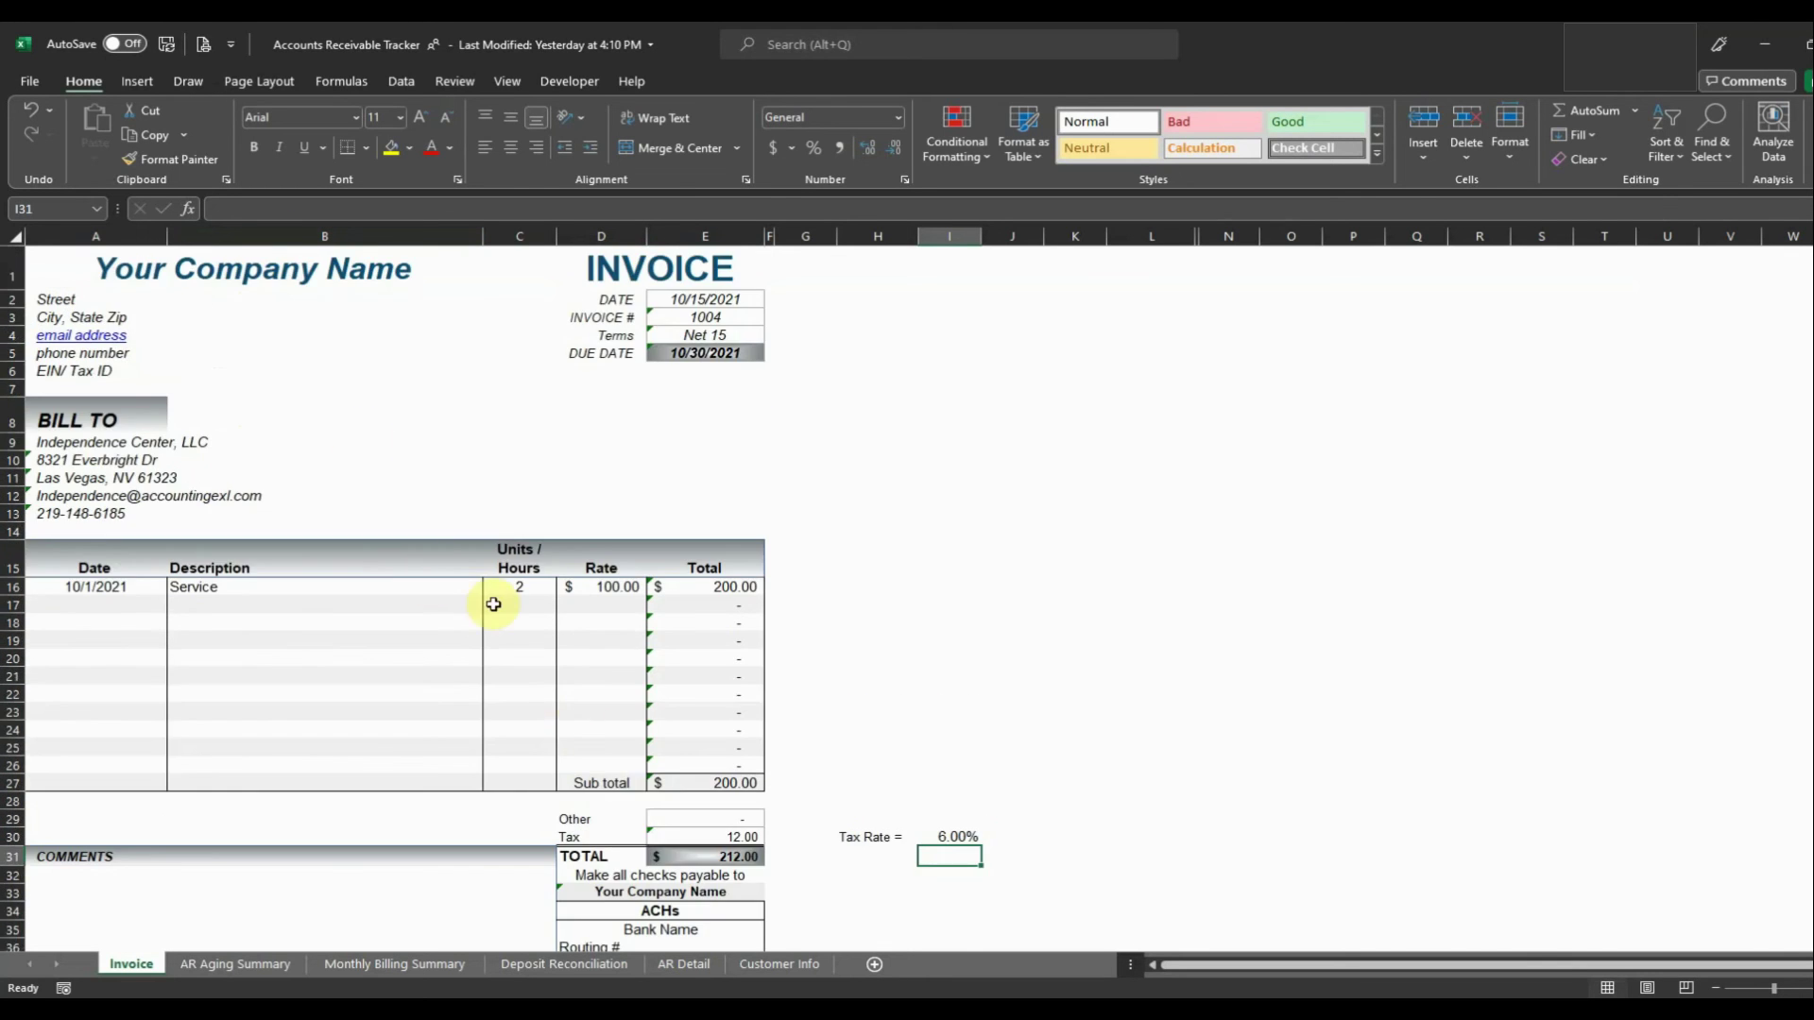
scroll(633, 793, down, 2)
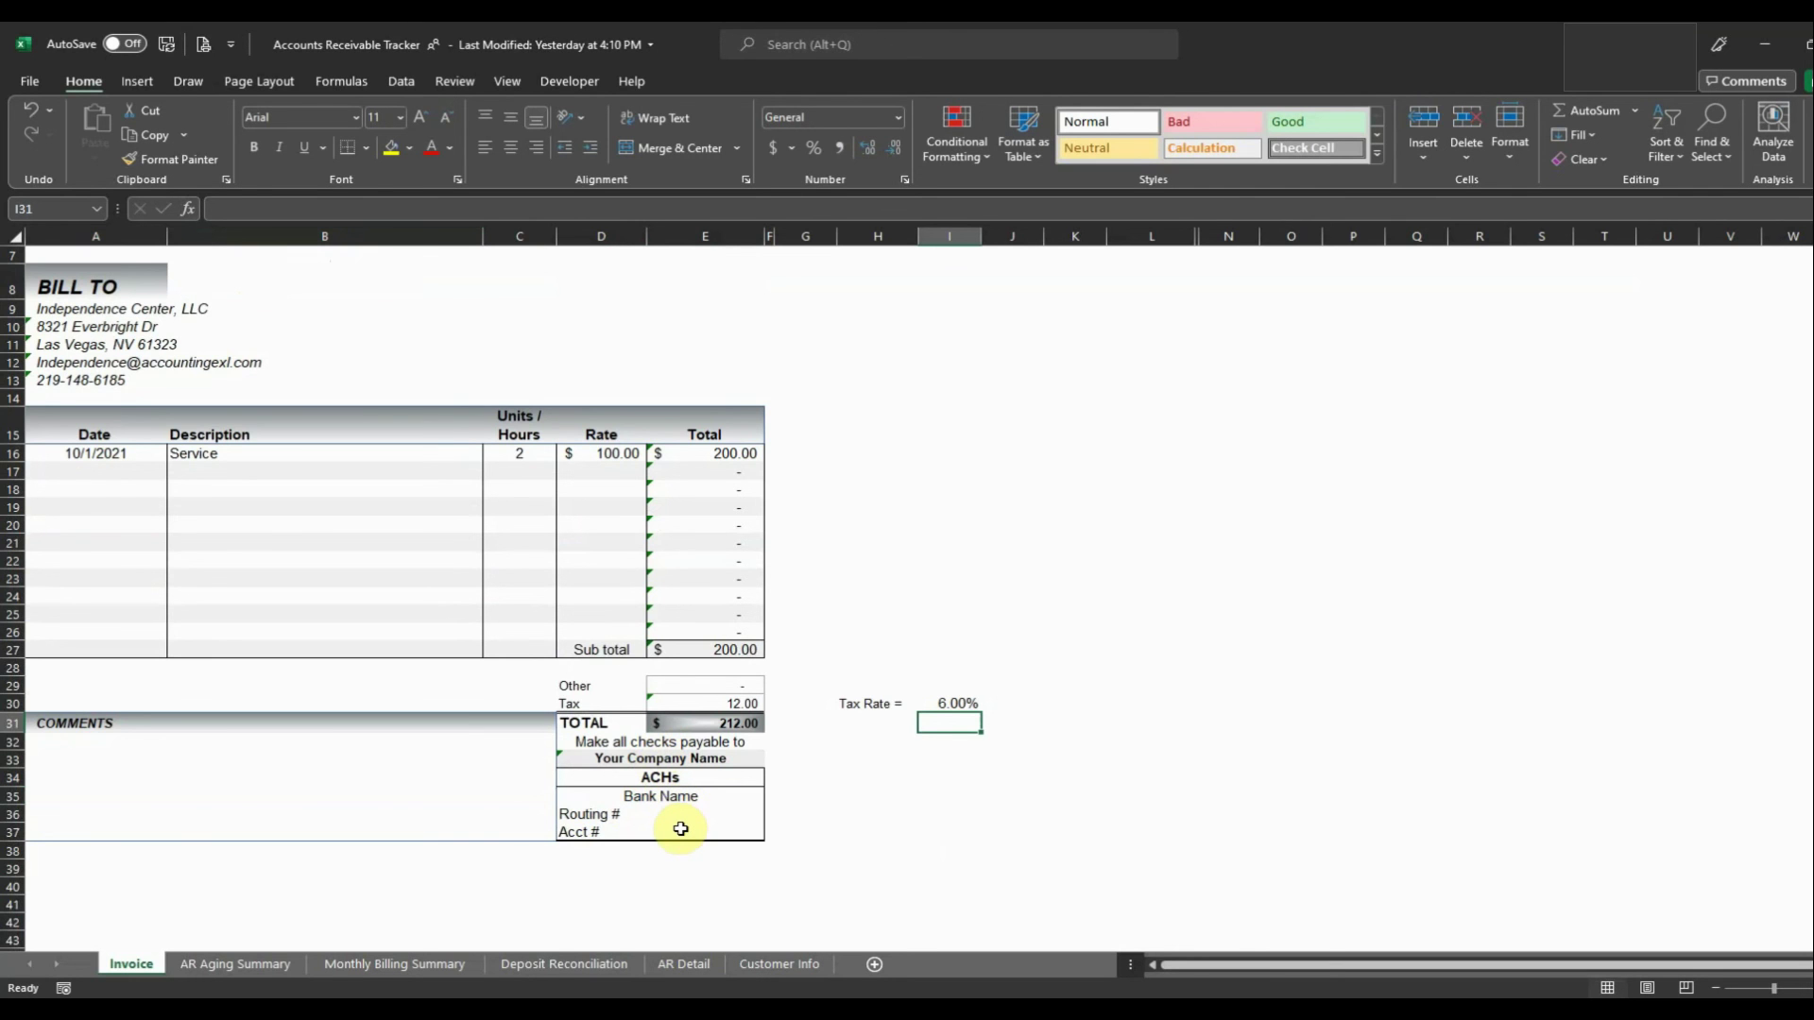
scroll(680, 828, up, 2)
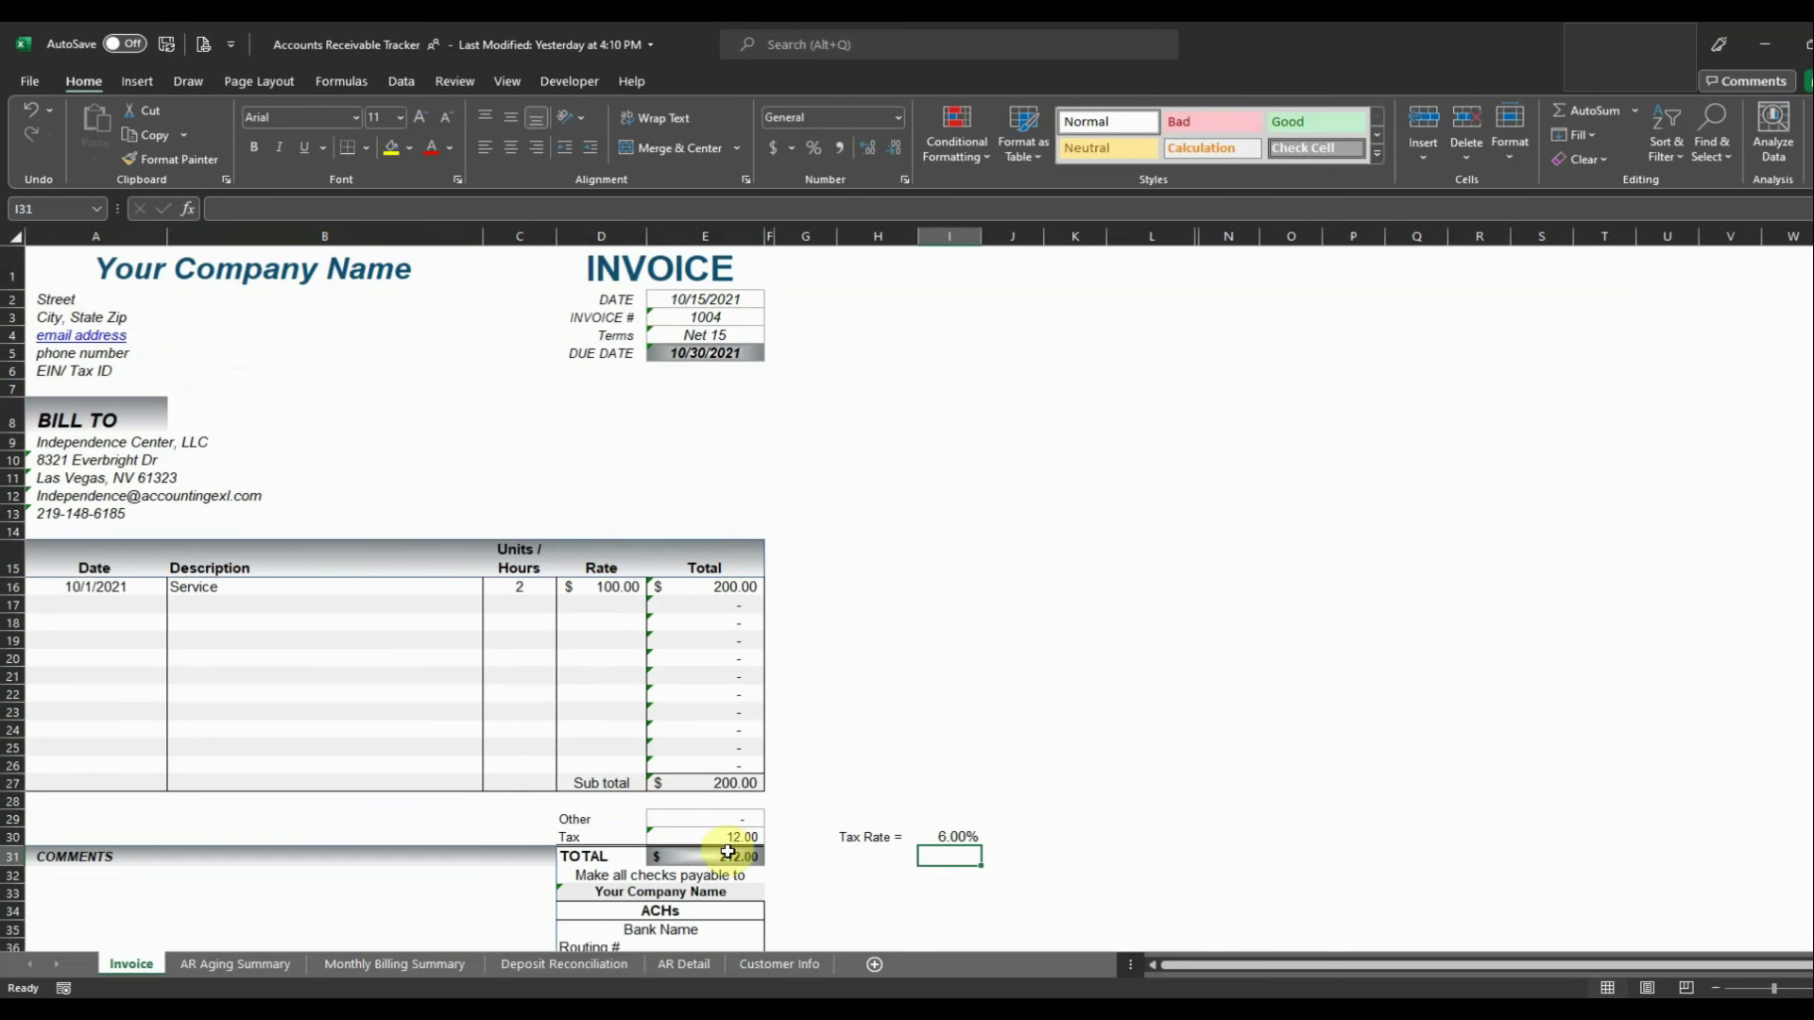